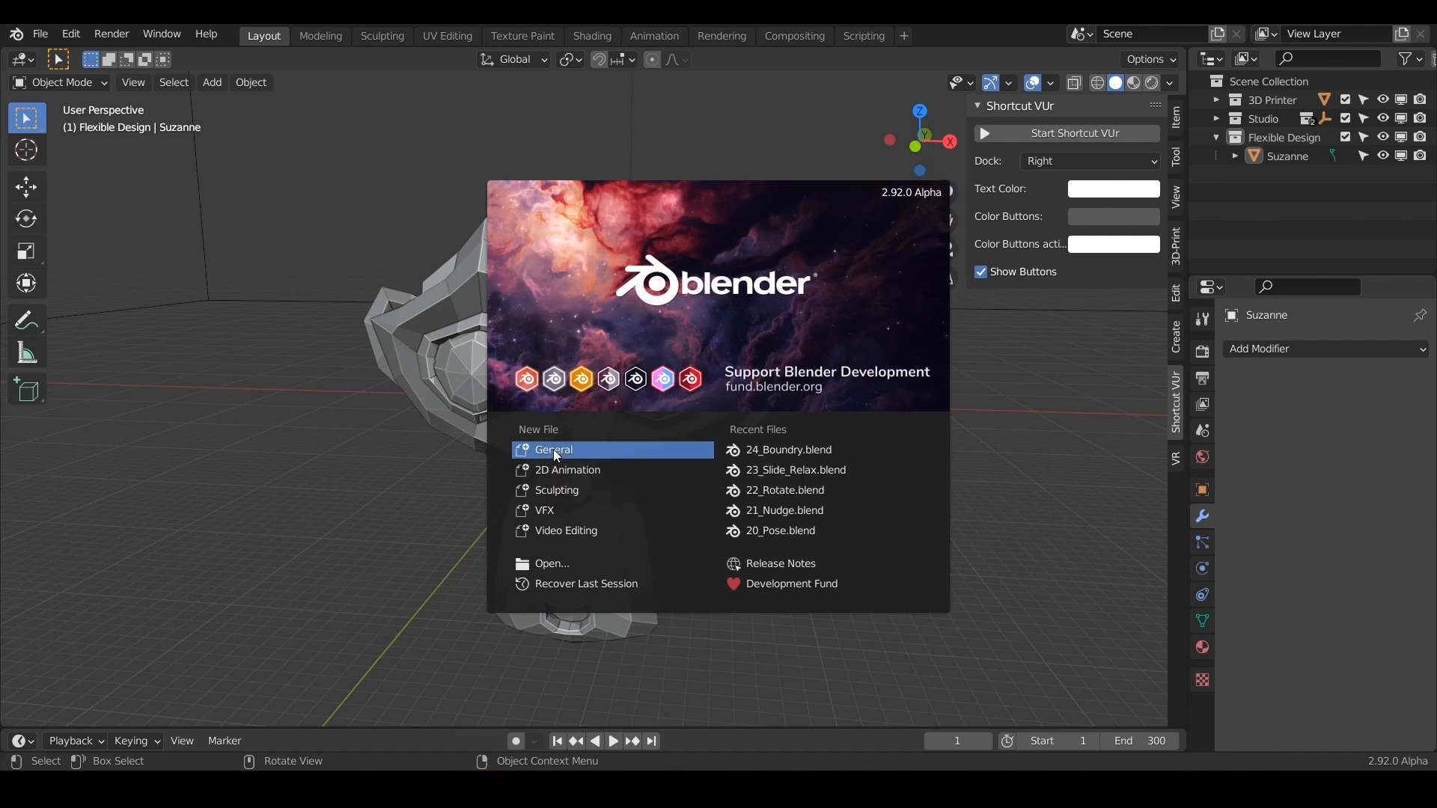
# - Save the Suzanne scene as a new file named 25_Cloth.blend
pyautogui.press('Escape')
pyautogui.click(40, 33)
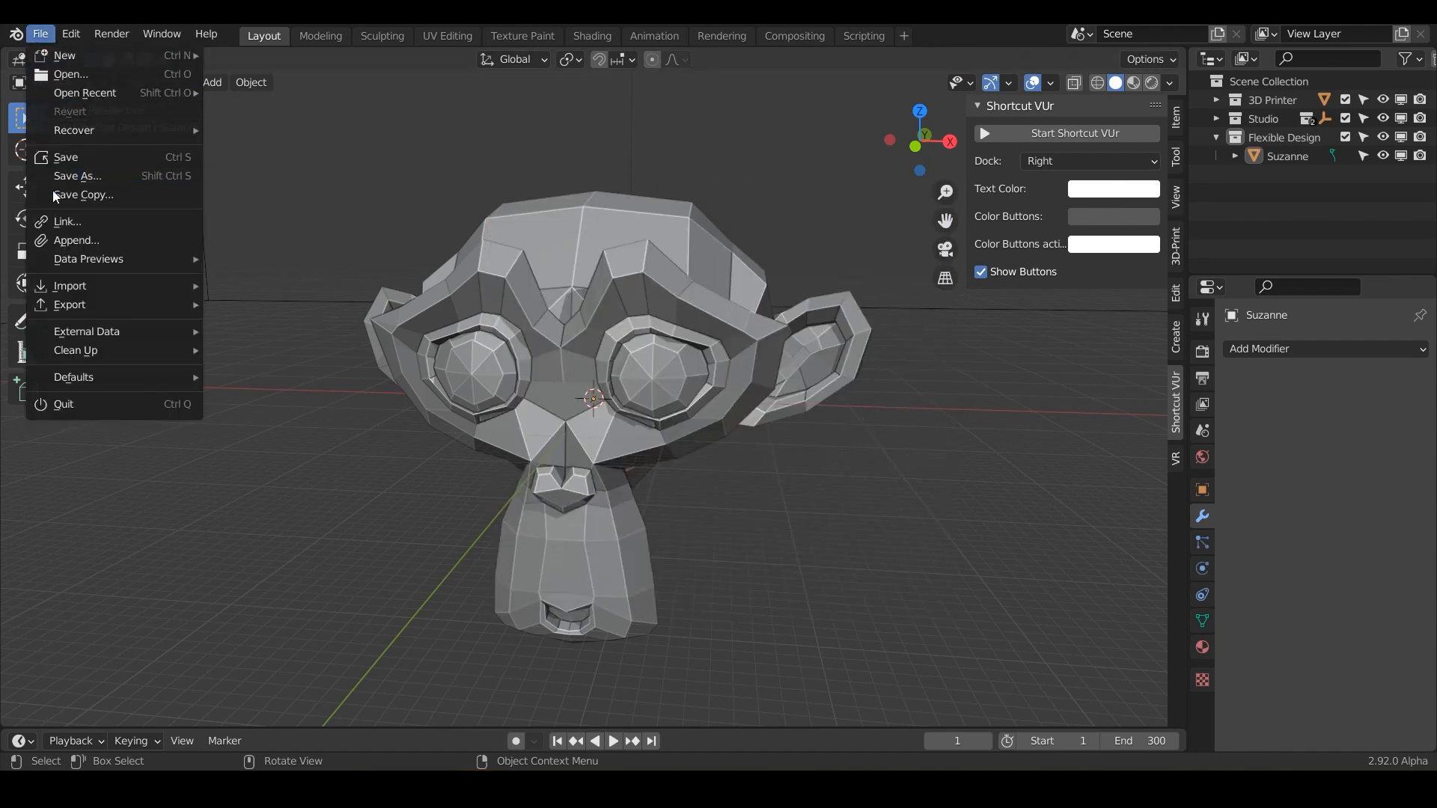
pyautogui.click(112, 173)
pyautogui.press('Return')
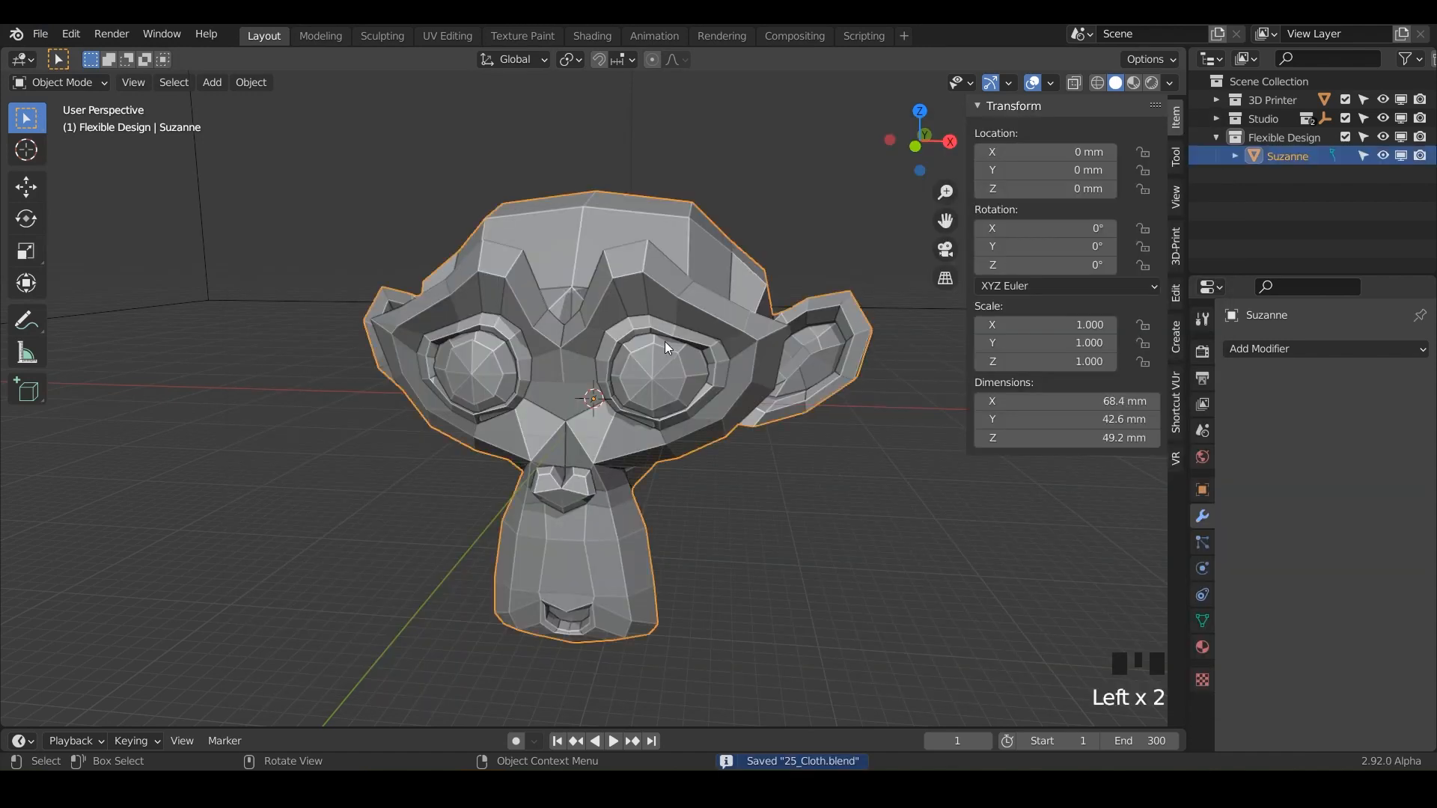
# - Set the viewport's solid shading to MatCap lighting with the multicoloured normal-style sphere
pyautogui.click(1169, 83)
pyautogui.click(1134, 171)
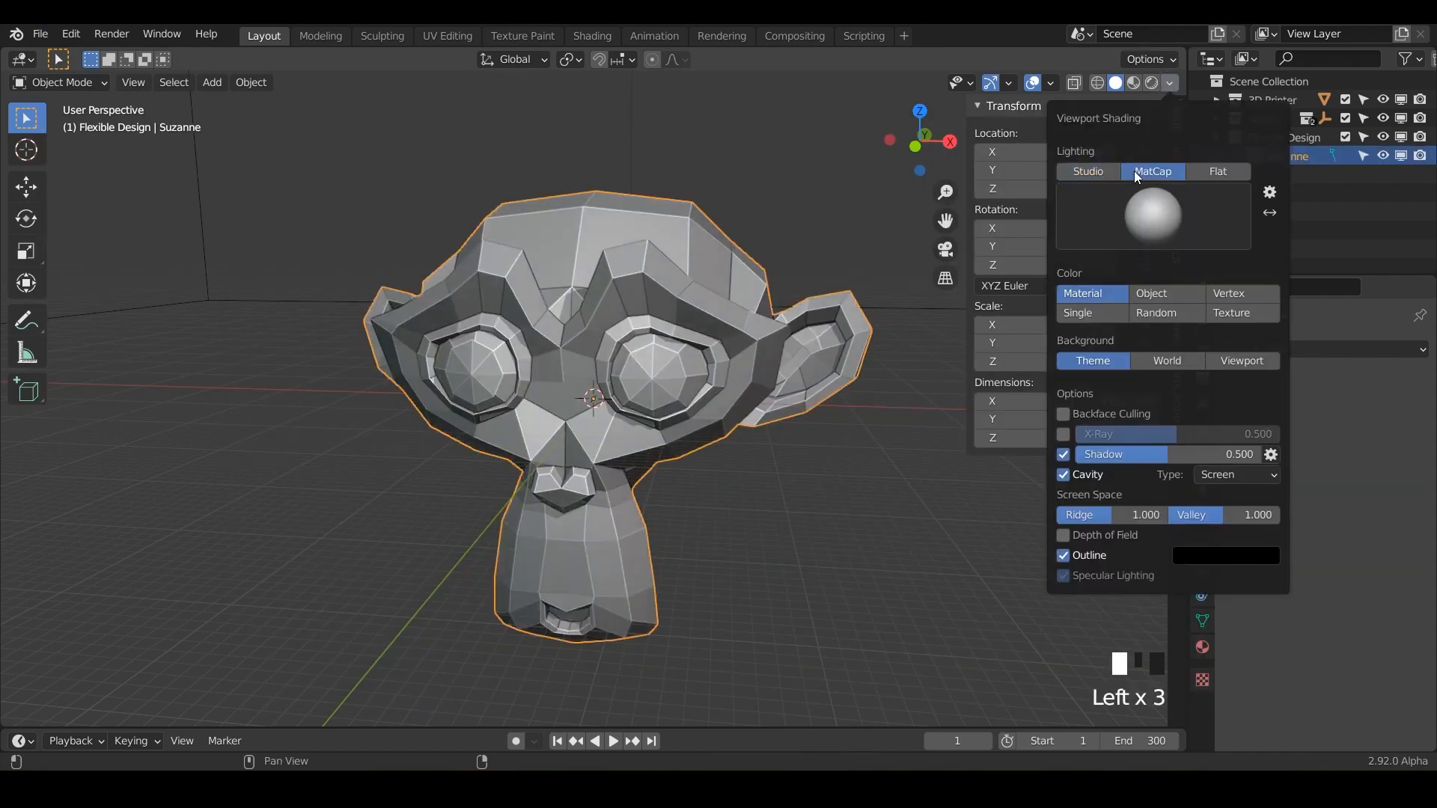
pyautogui.click(1149, 202)
pyautogui.click(1165, 282)
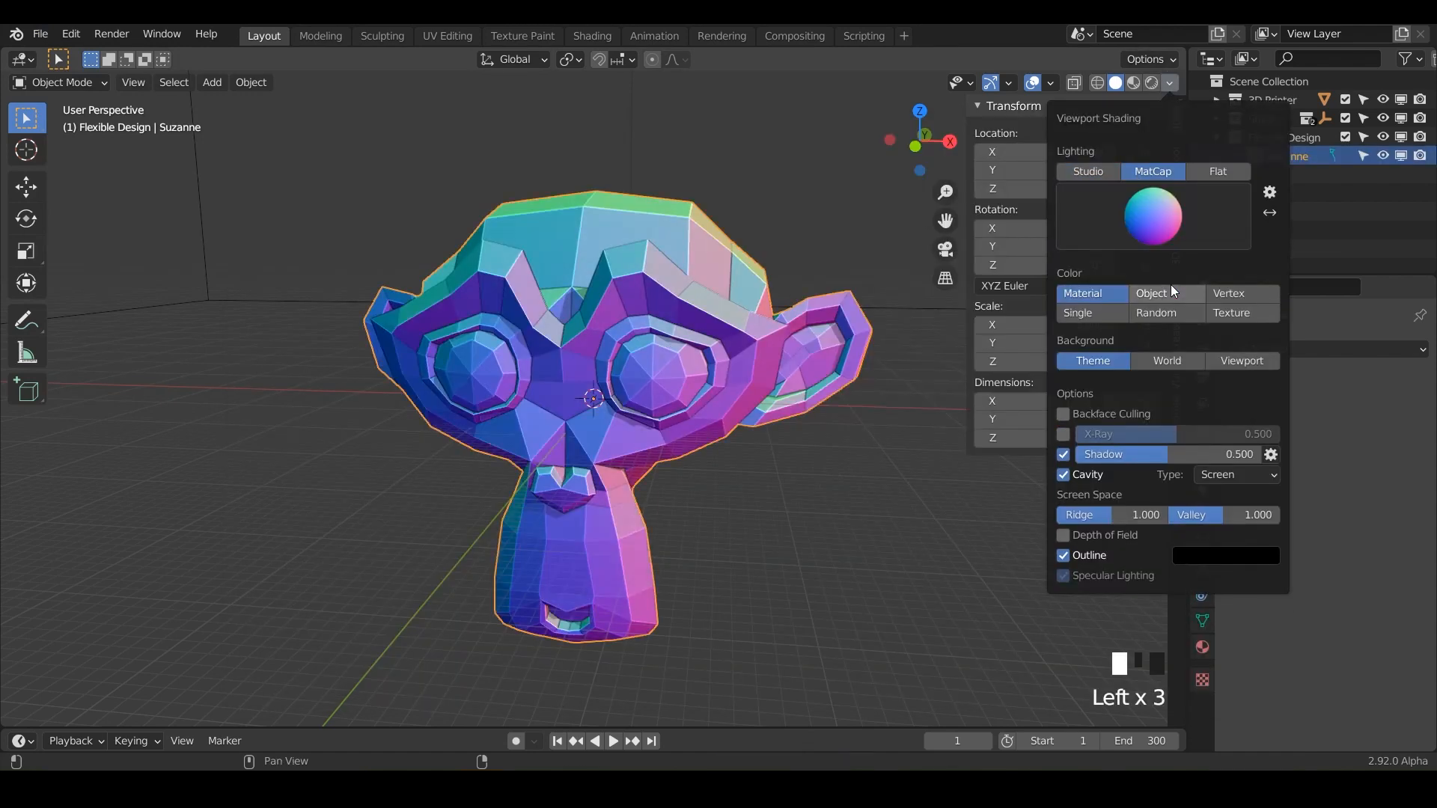
# - Add a Multiresolution modifier to Suzanne and subdivide it to level 5
pyautogui.click(1340, 346)
pyautogui.click(1077, 562)
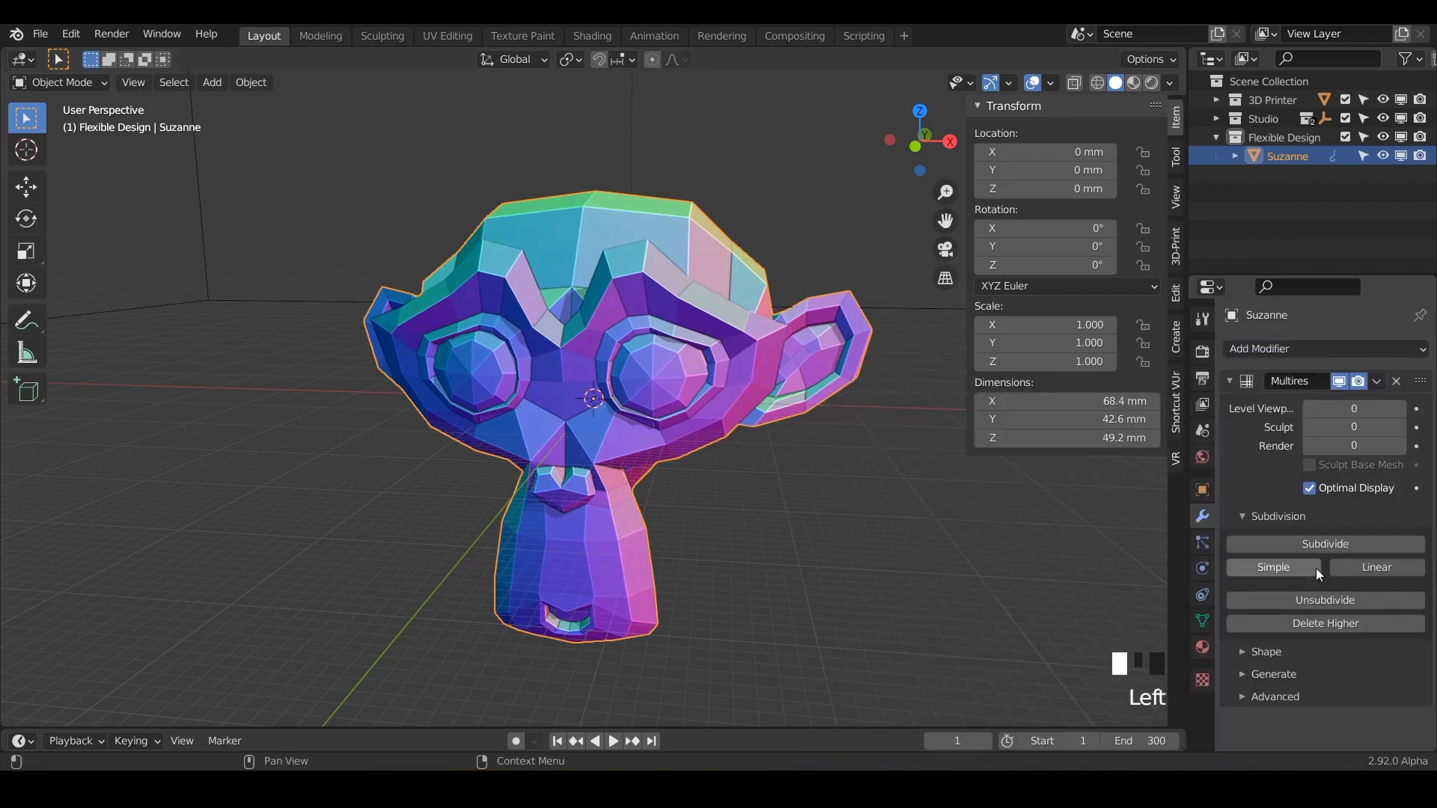
pyautogui.click(1315, 546)
pyautogui.click(1314, 545)
pyautogui.click(1314, 547)
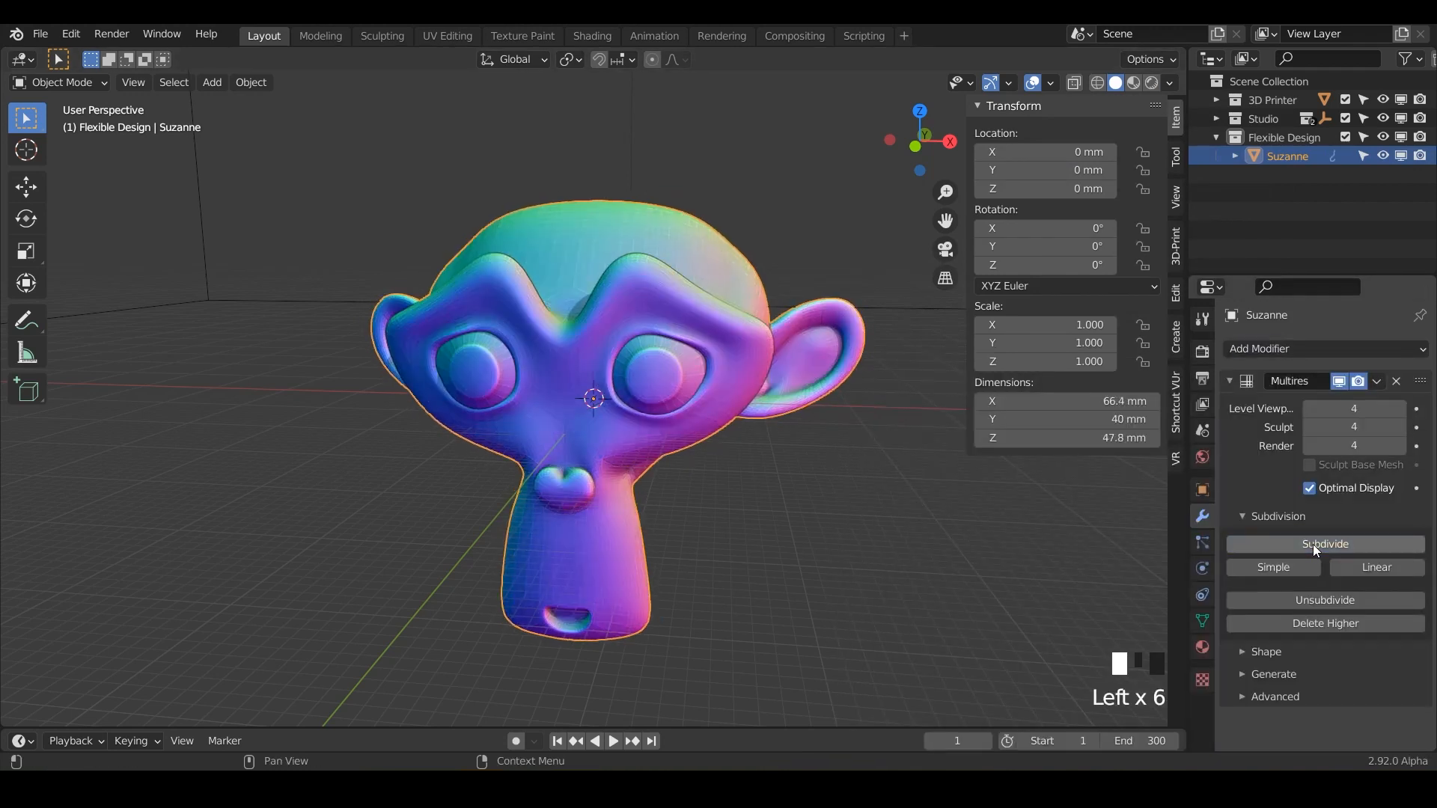
pyautogui.click(1313, 544)
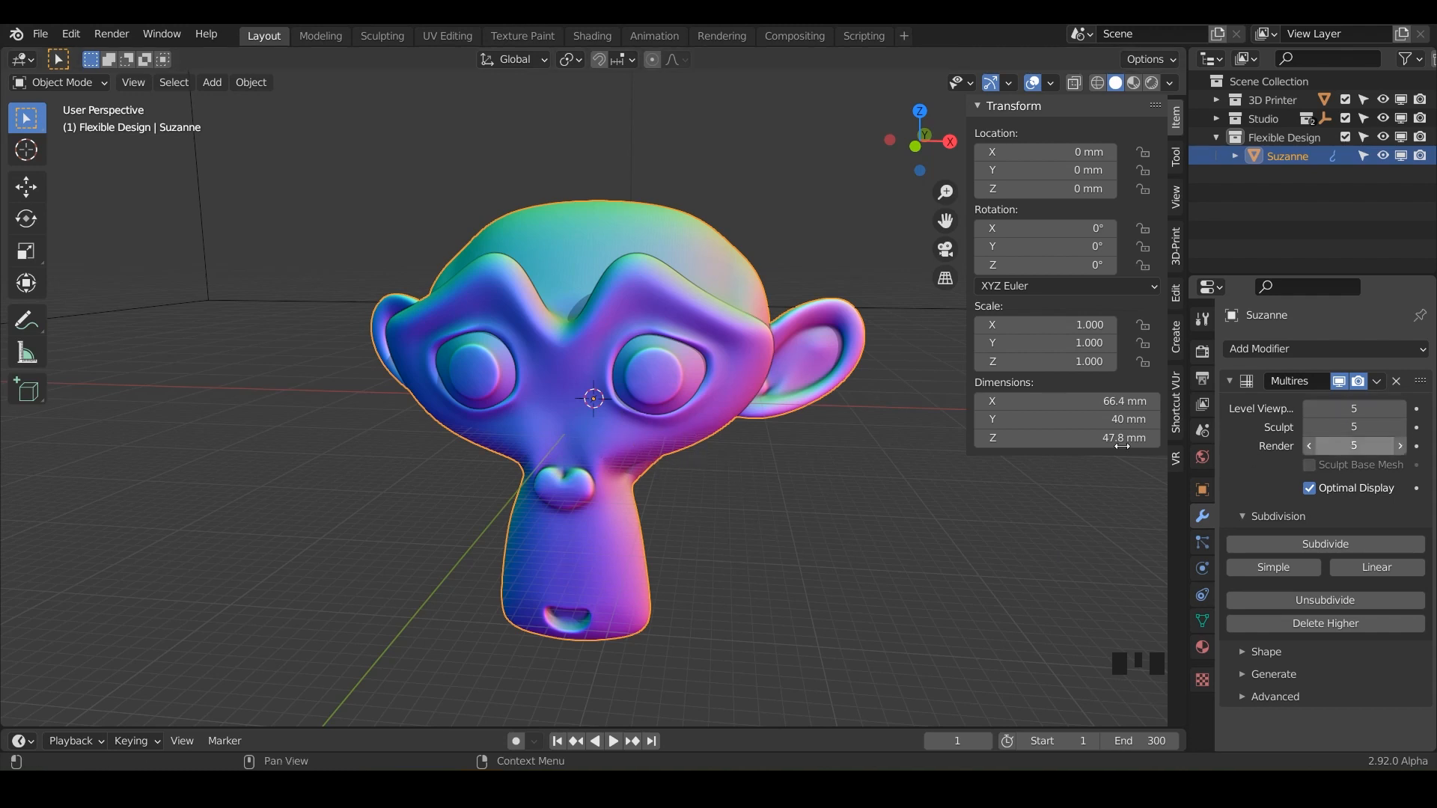
# - Switch Suzanne to Sculpt Mode and activate the Cloth brush
pyautogui.moveTo(654, 444)
pyautogui.mouseDown(button='middle')
pyautogui.moveTo(669, 438)
pyautogui.moveTo(659, 447)
pyautogui.moveTo(675, 455)
pyautogui.mouseUp(button='middle')
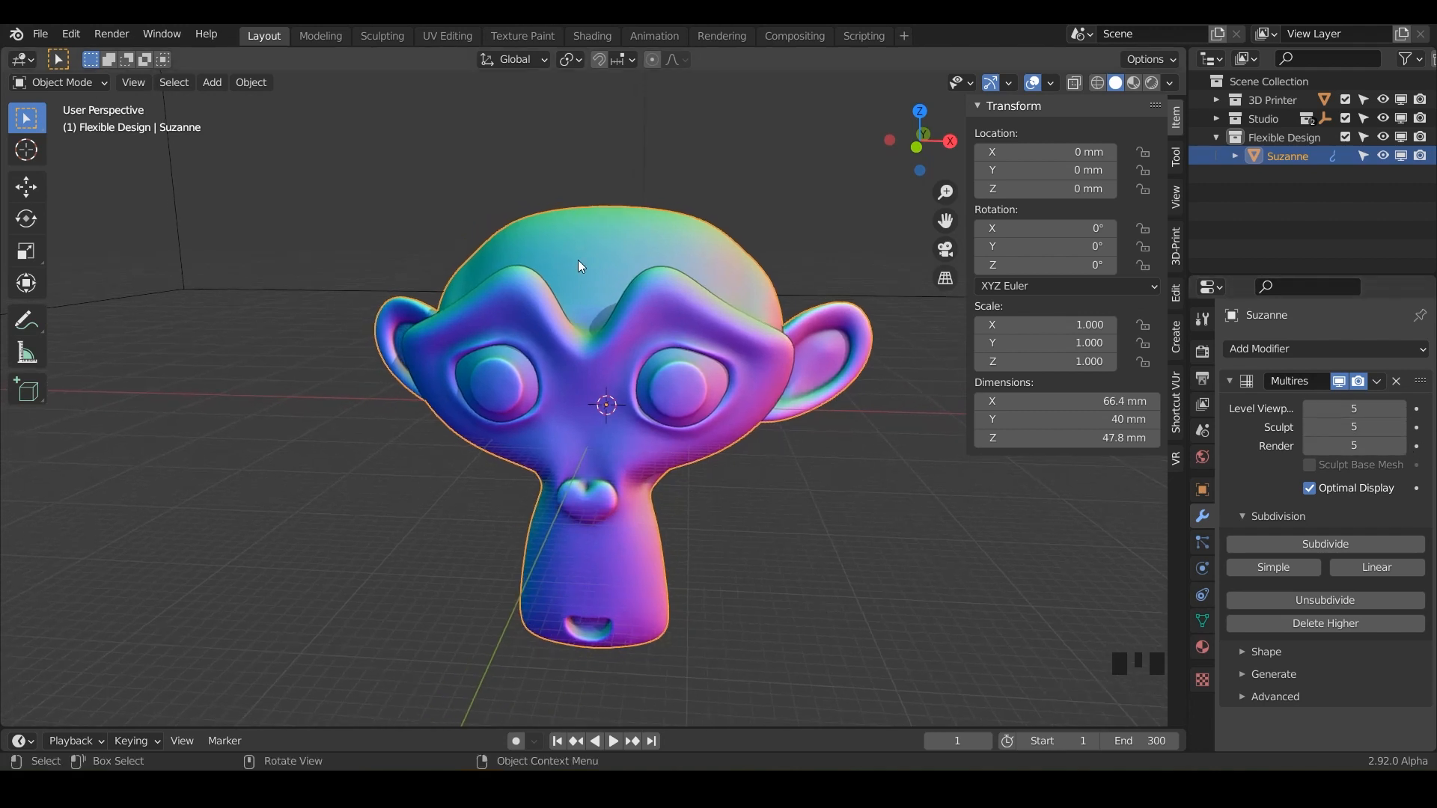
pyautogui.hotkey('ctrl', 'Tab')
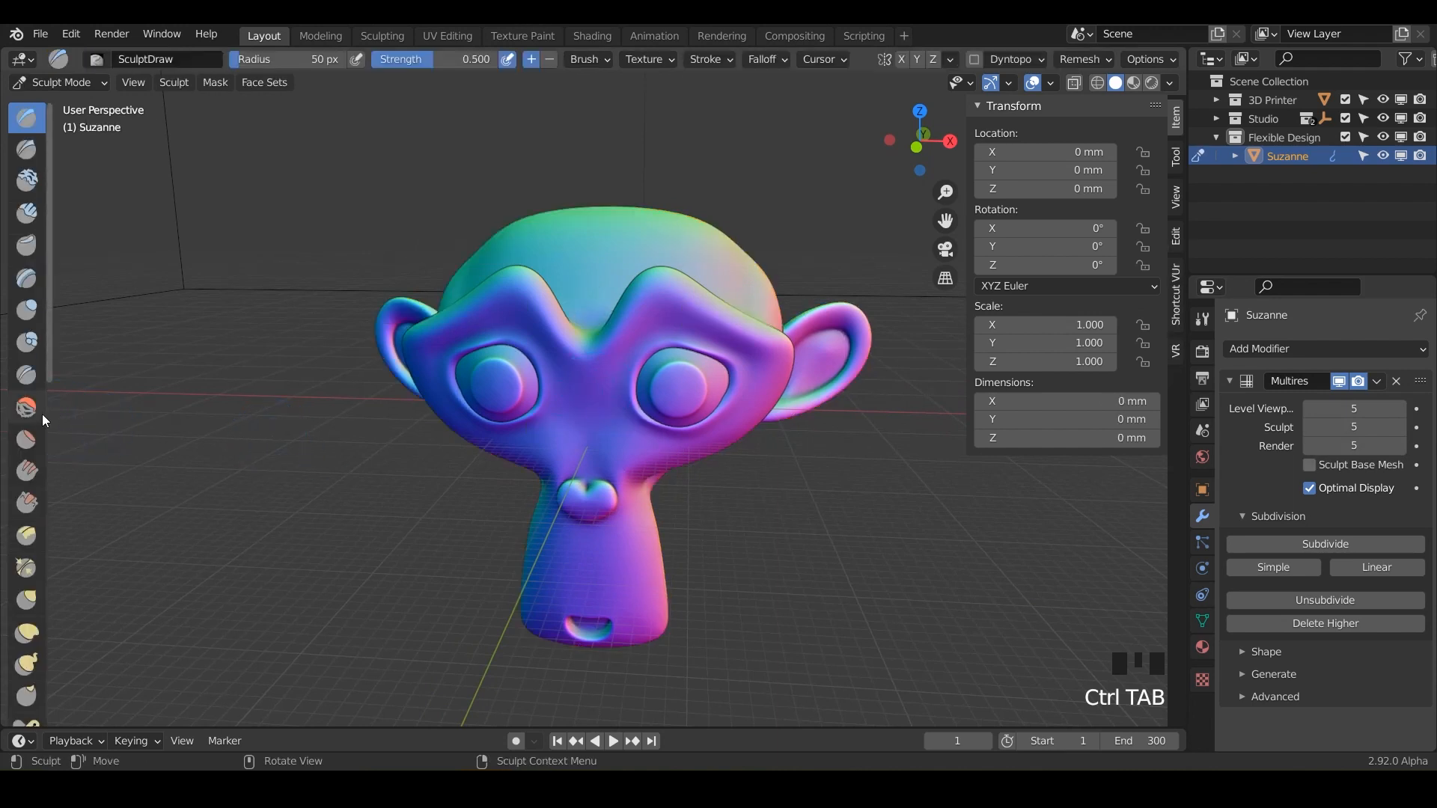
pyautogui.moveTo(54, 405); pyautogui.dragTo(173, 405)
pyautogui.scroll(-11, 115, 587)
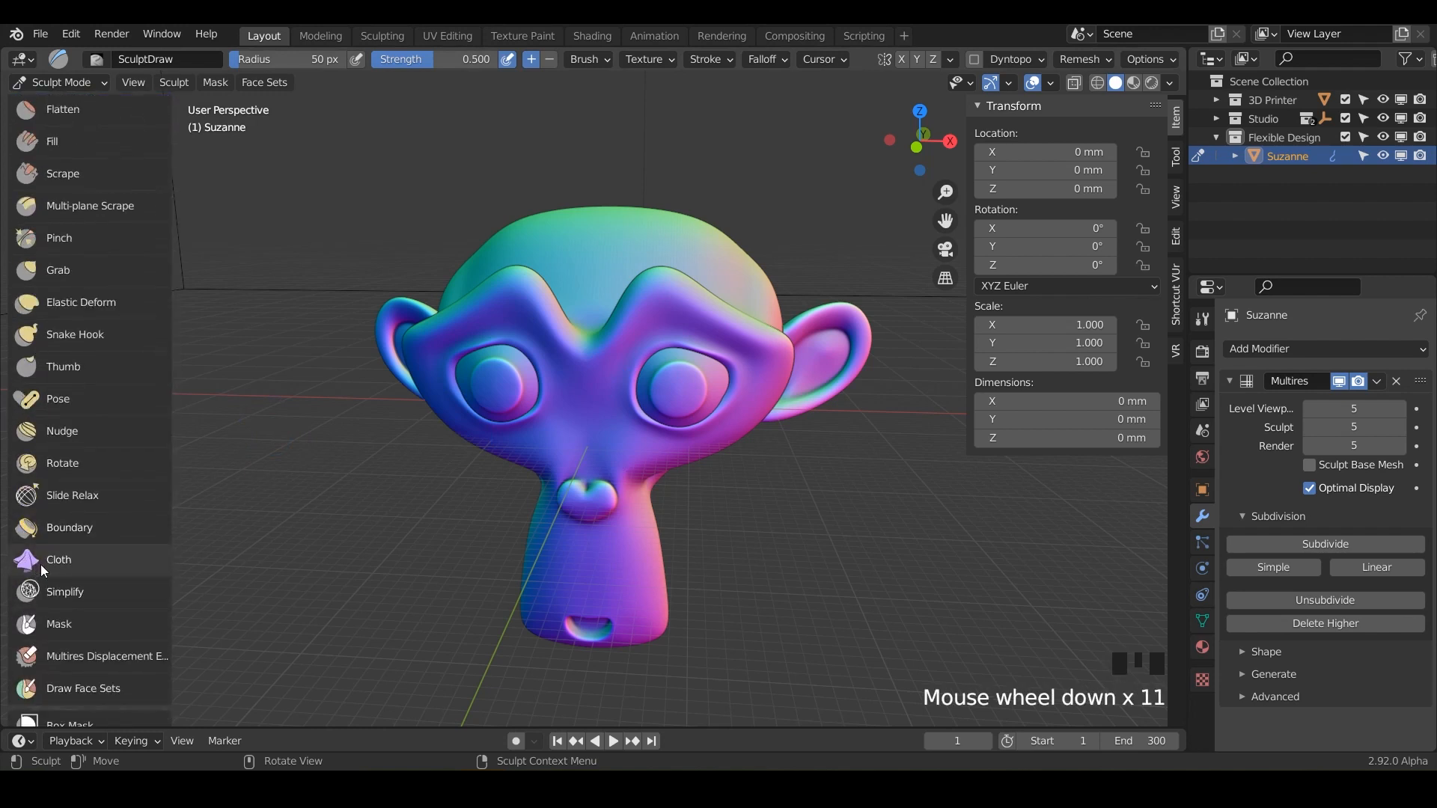
pyautogui.click(40, 565)
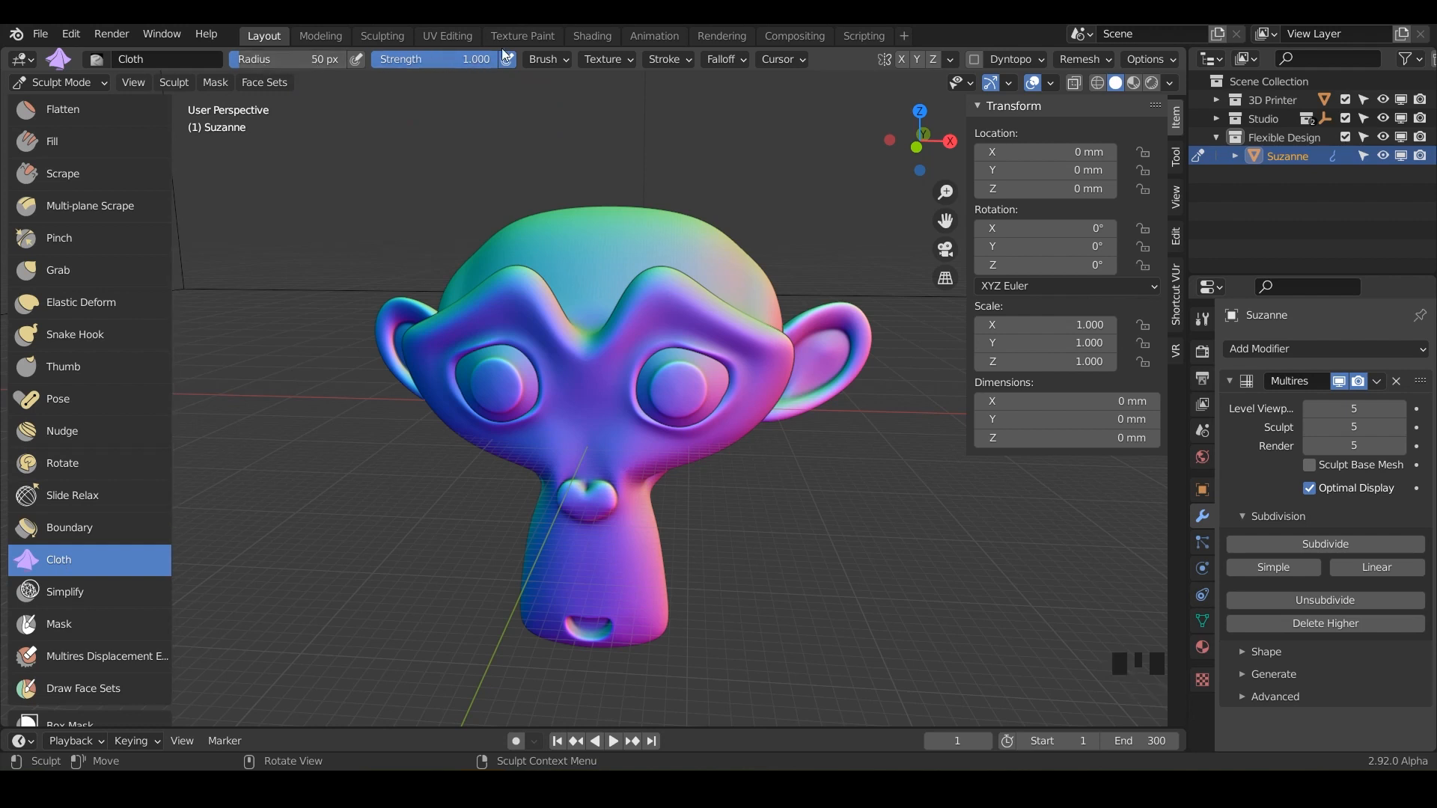
# - Show the Cloth brush's settings and look through its persistence, simulation, deformation and collision options
pyautogui.click(1203, 323)
pyautogui.scroll(-2, 1257, 639)
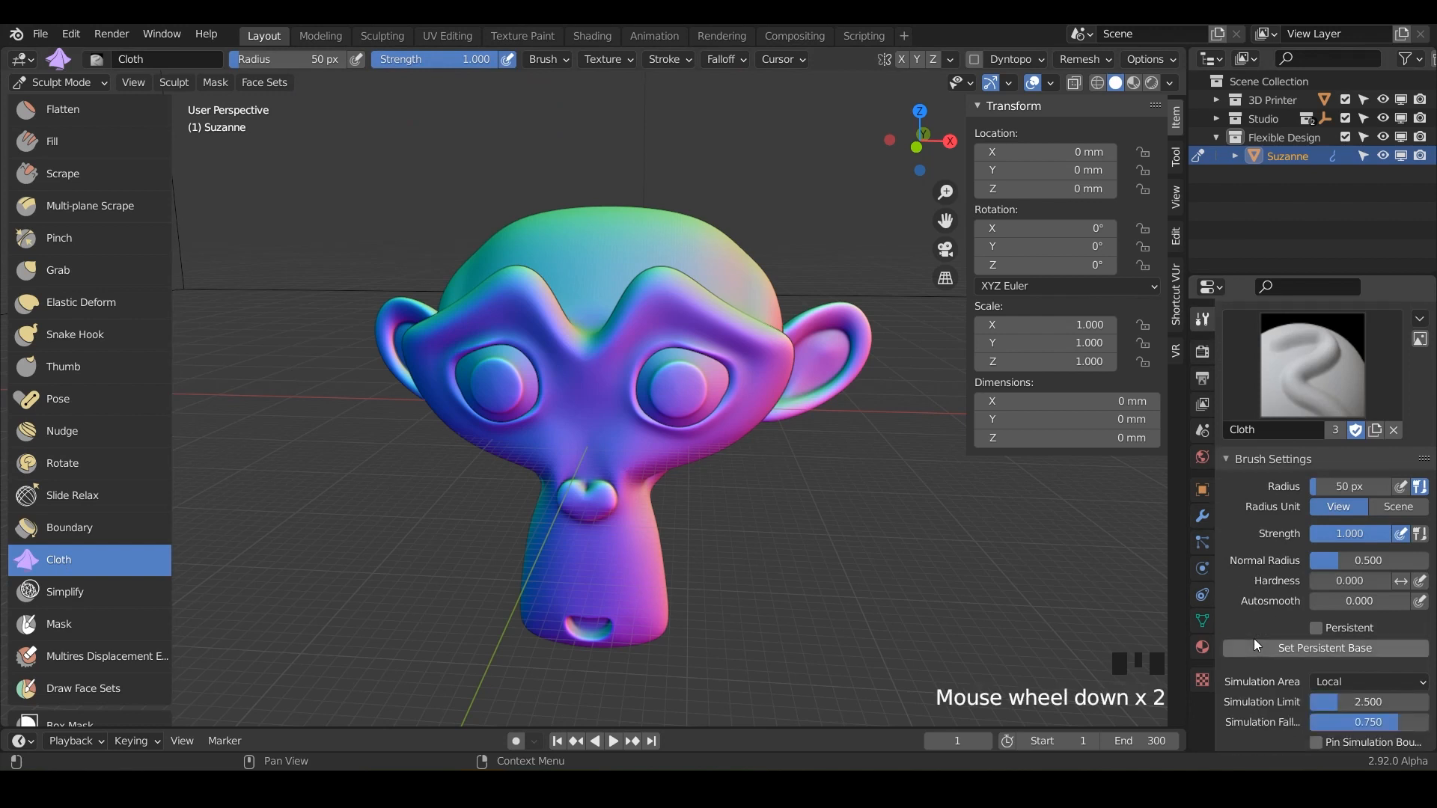
pyautogui.scroll(-3, 1240, 588)
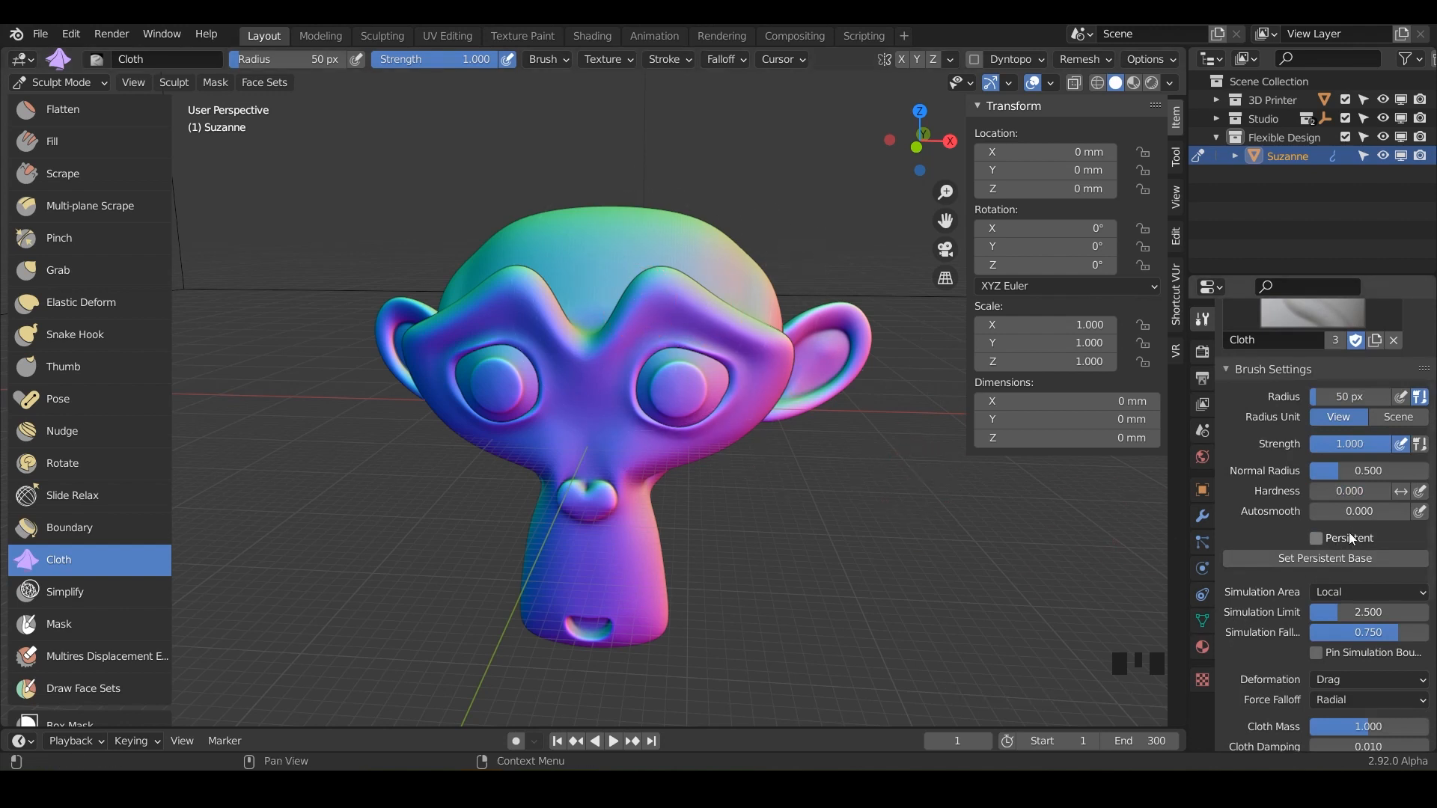
pyautogui.scroll(-2, 1261, 618)
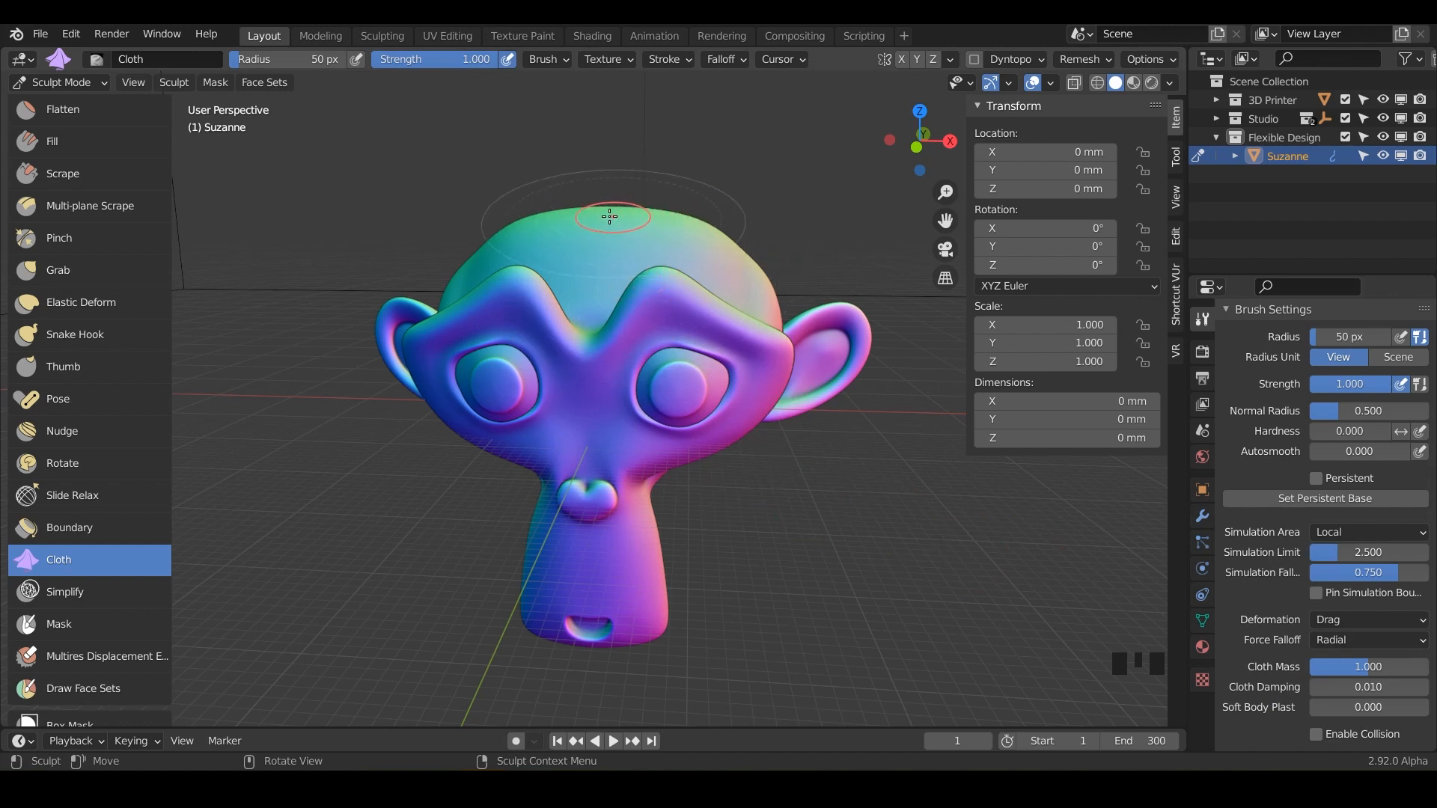
# - Pull small wrinkles into the top and side of Suzanne's head with the Cloth brush at a 30 px radius
pyautogui.moveTo(609, 217); pyautogui.dragTo(656, 212)
pyautogui.moveTo(642, 218); pyautogui.dragTo(617, 262, button='middle')
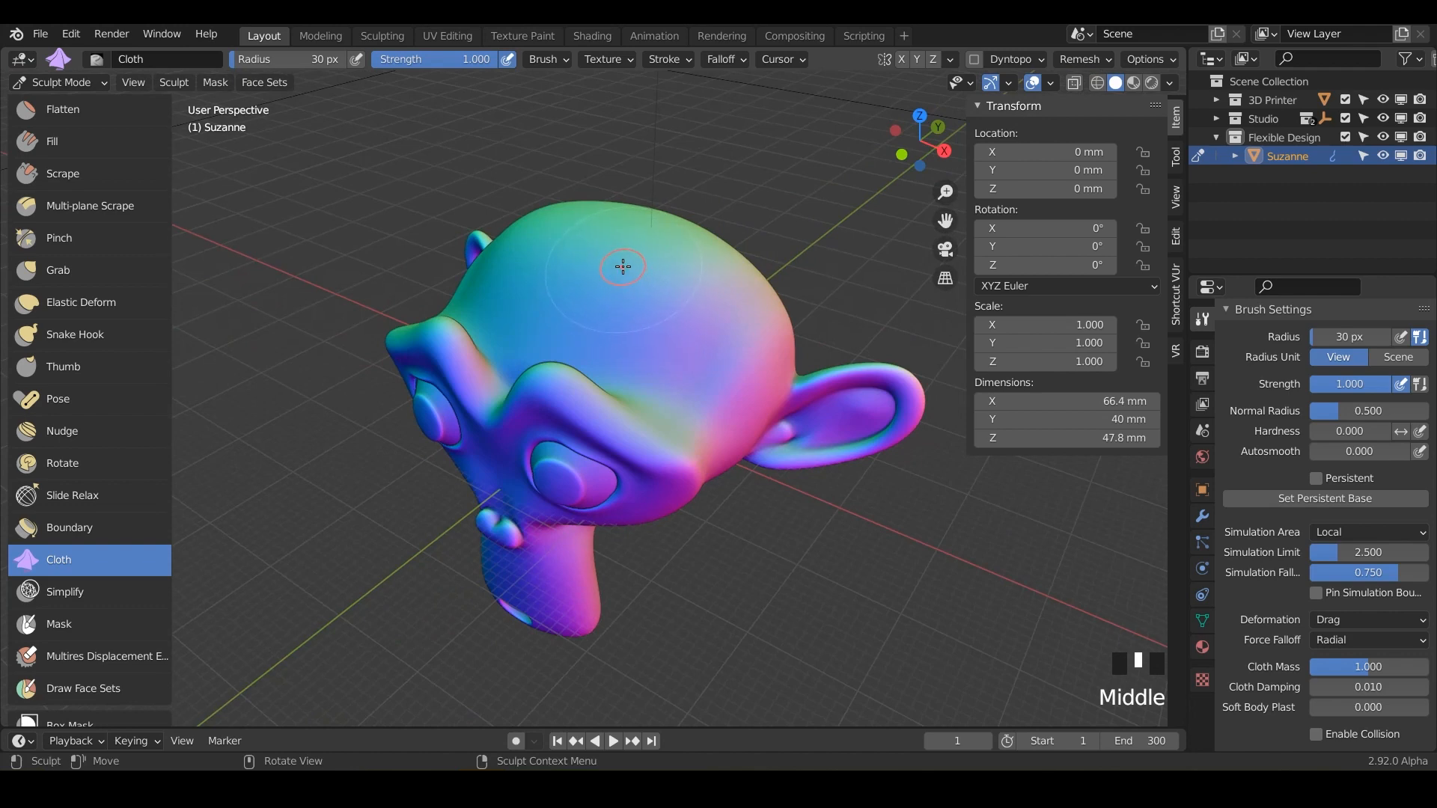
pyautogui.moveTo(622, 266); pyautogui.dragTo(662, 309)
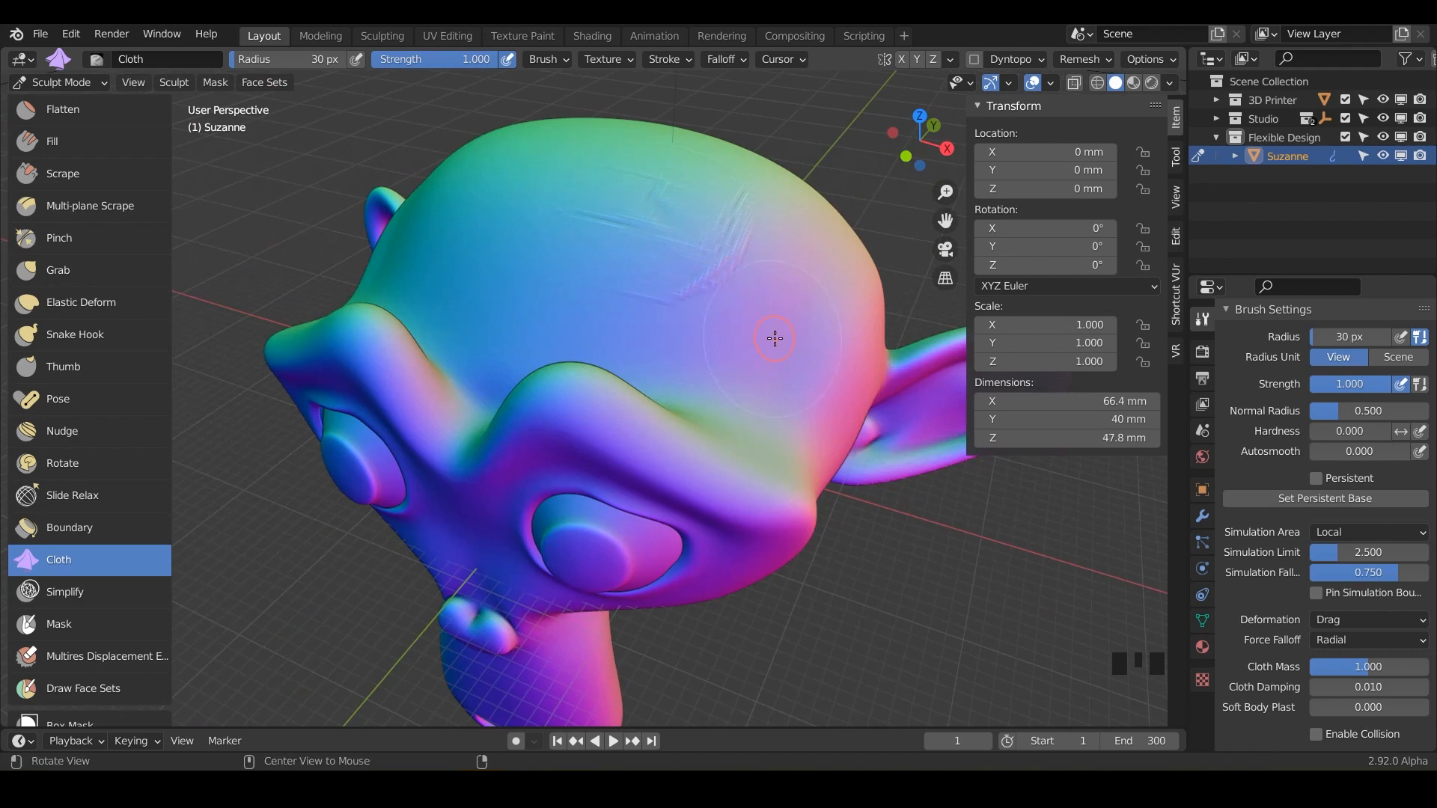
pyautogui.moveTo(773, 334); pyautogui.dragTo(683, 298, button='middle')
pyautogui.moveTo(723, 352); pyautogui.dragTo(731, 414)
pyautogui.moveTo(731, 414)
pyautogui.mouseDown(button='middle')
pyautogui.moveTo(712, 426)
pyautogui.moveTo(697, 386)
pyautogui.mouseUp(button='middle')
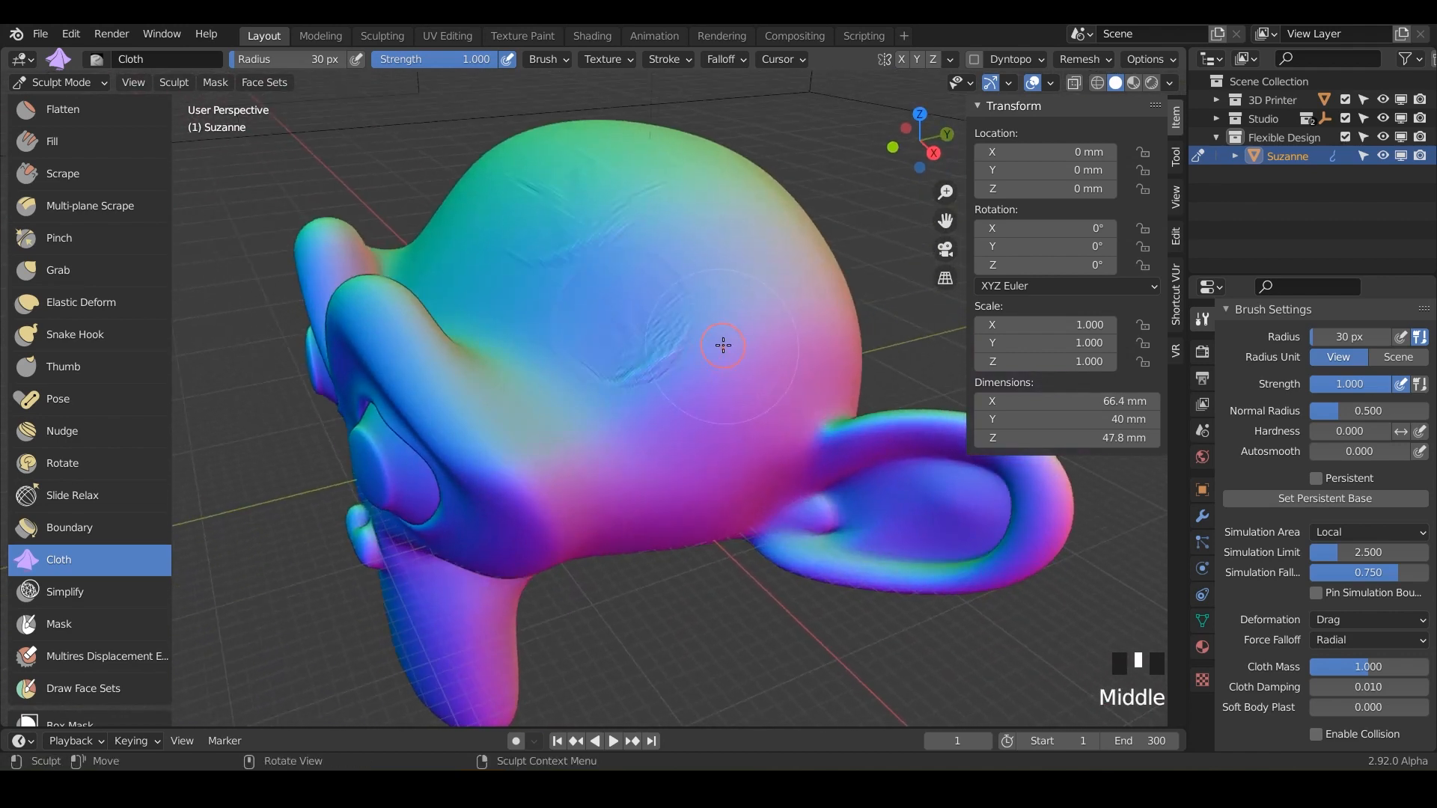
pyautogui.moveTo(723, 345); pyautogui.dragTo(711, 415)
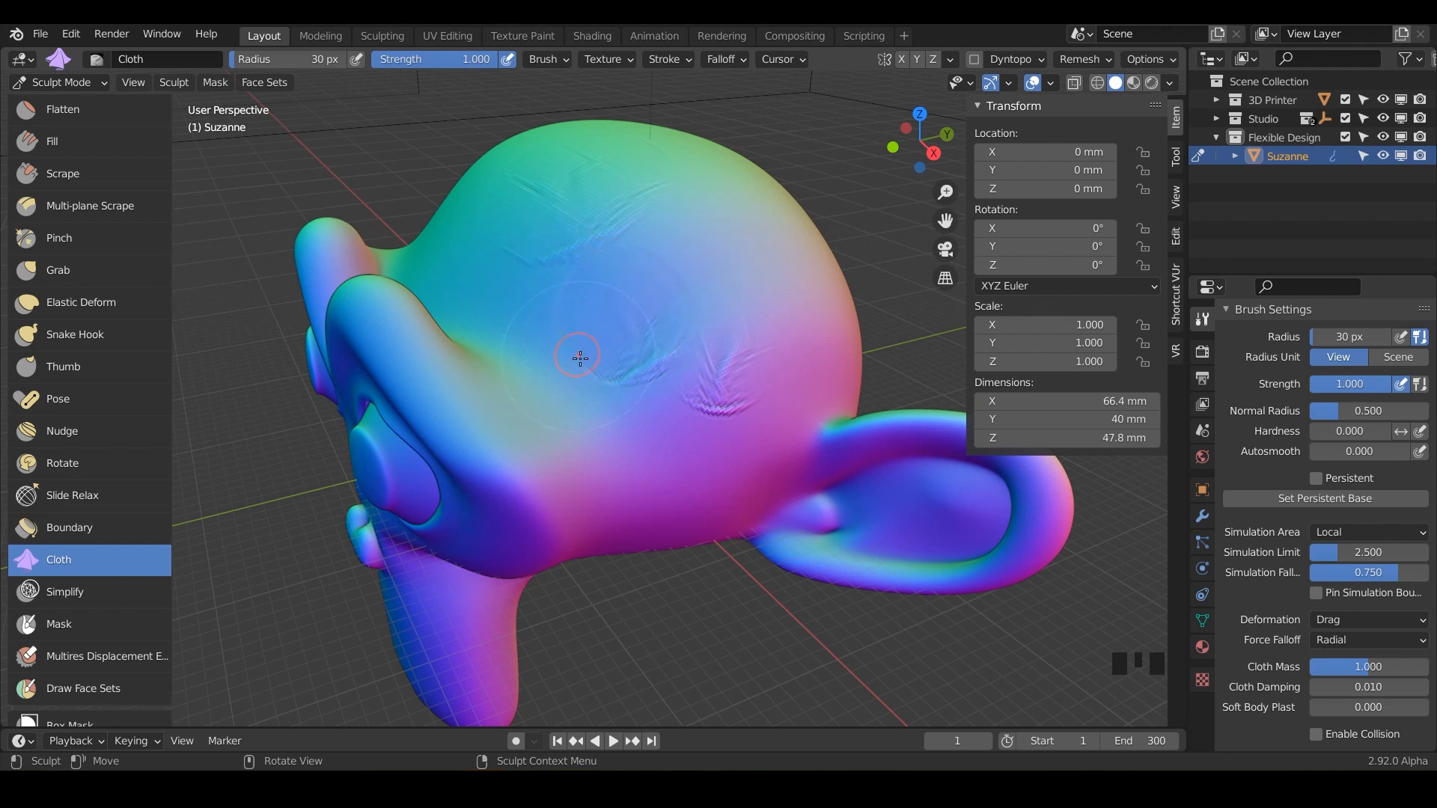
# - Try Cloth brush radii of 285 px and 197 px against the head at different zoom distances
pyautogui.press('f')
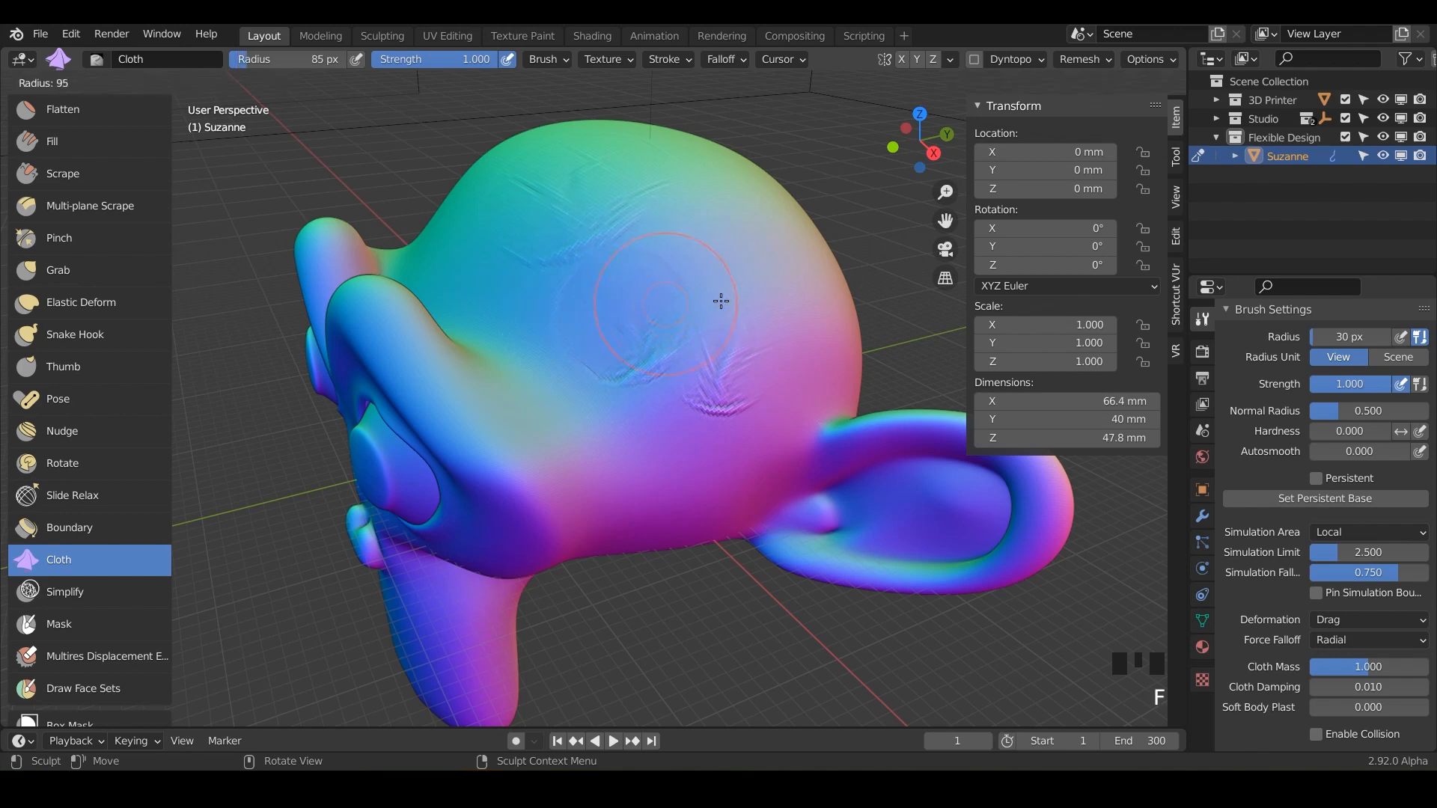
pyautogui.click(857, 289)
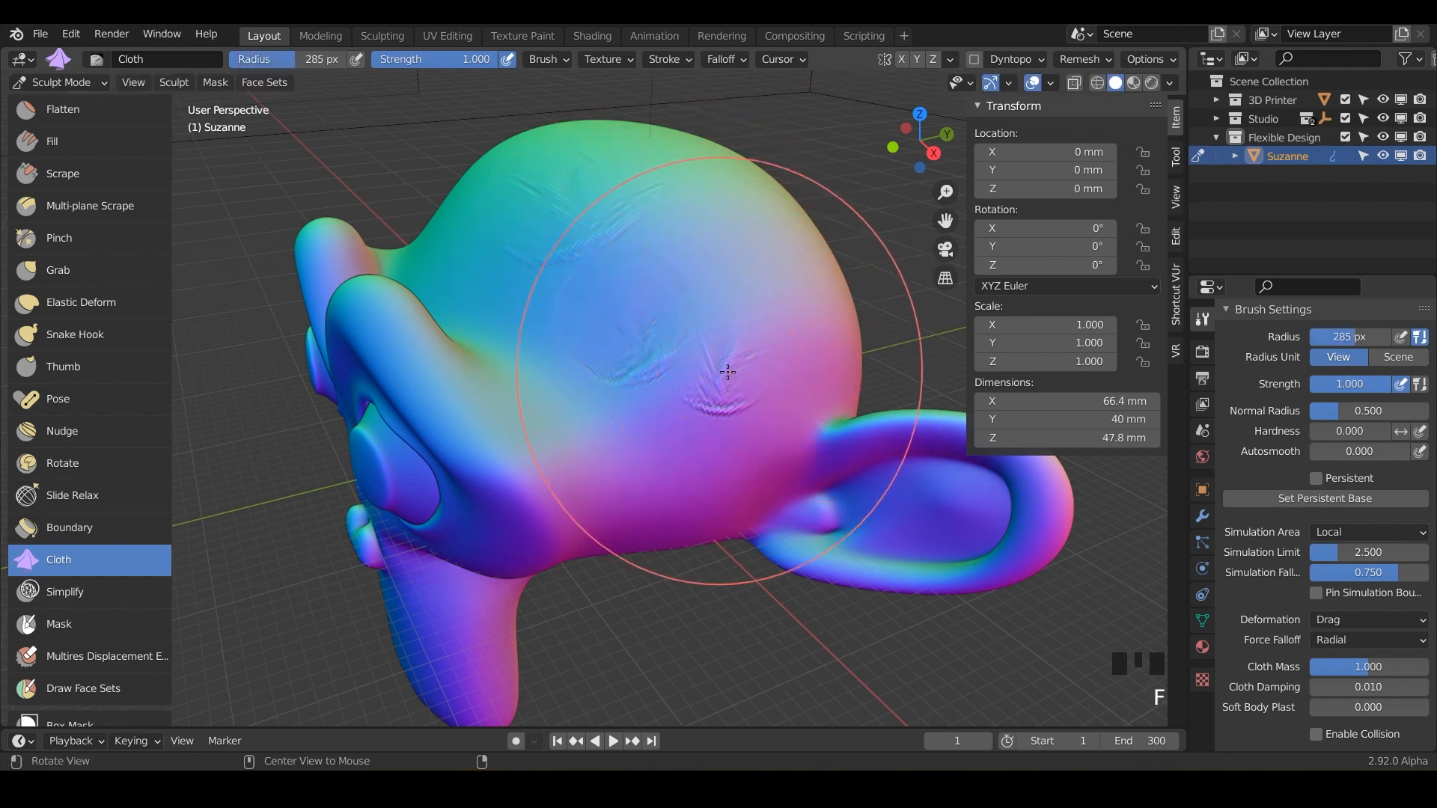
pyautogui.moveTo(857, 290)
pyautogui.mouseDown(button='middle')
pyautogui.moveTo(641, 401)
pyautogui.moveTo(600, 330)
pyautogui.moveTo(660, 375)
pyautogui.moveTo(638, 344)
pyautogui.moveTo(632, 479)
pyautogui.mouseUp(button='middle')
pyautogui.scroll(-5, 631, 473)
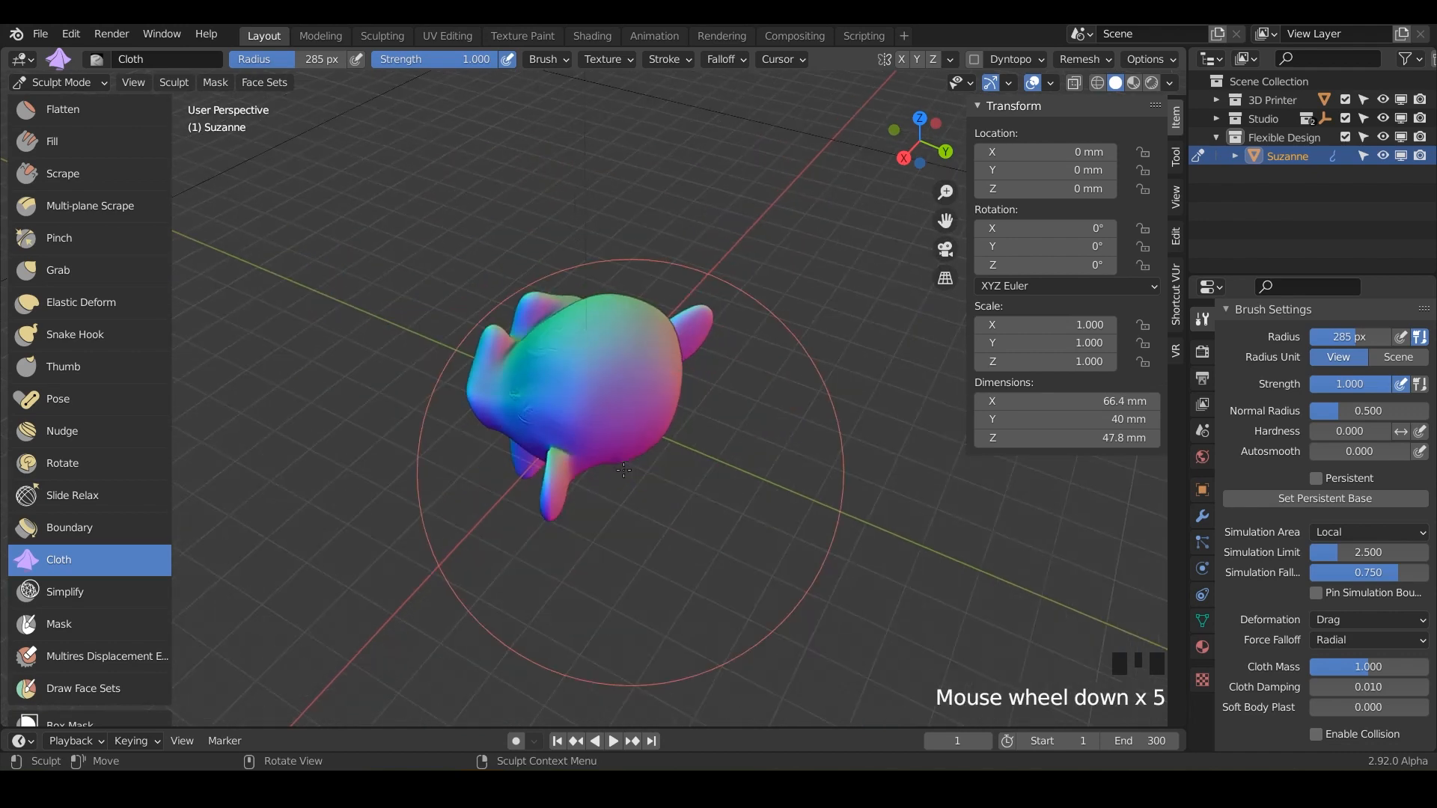
pyautogui.press('f')
pyautogui.click(582, 364)
pyautogui.scroll(-2, 582, 366)
pyautogui.scroll(-1, 583, 367)
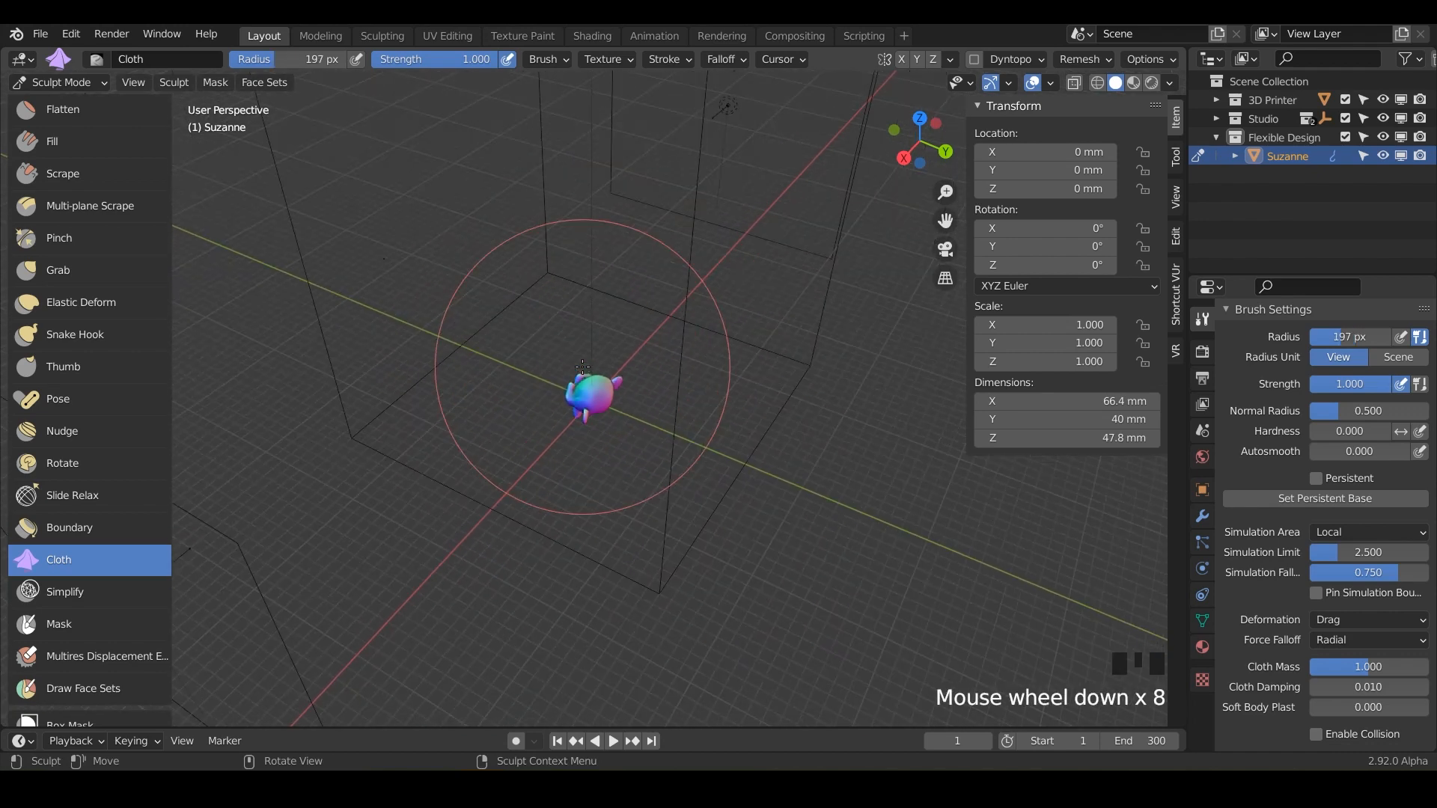
pyautogui.scroll(10, 582, 366)
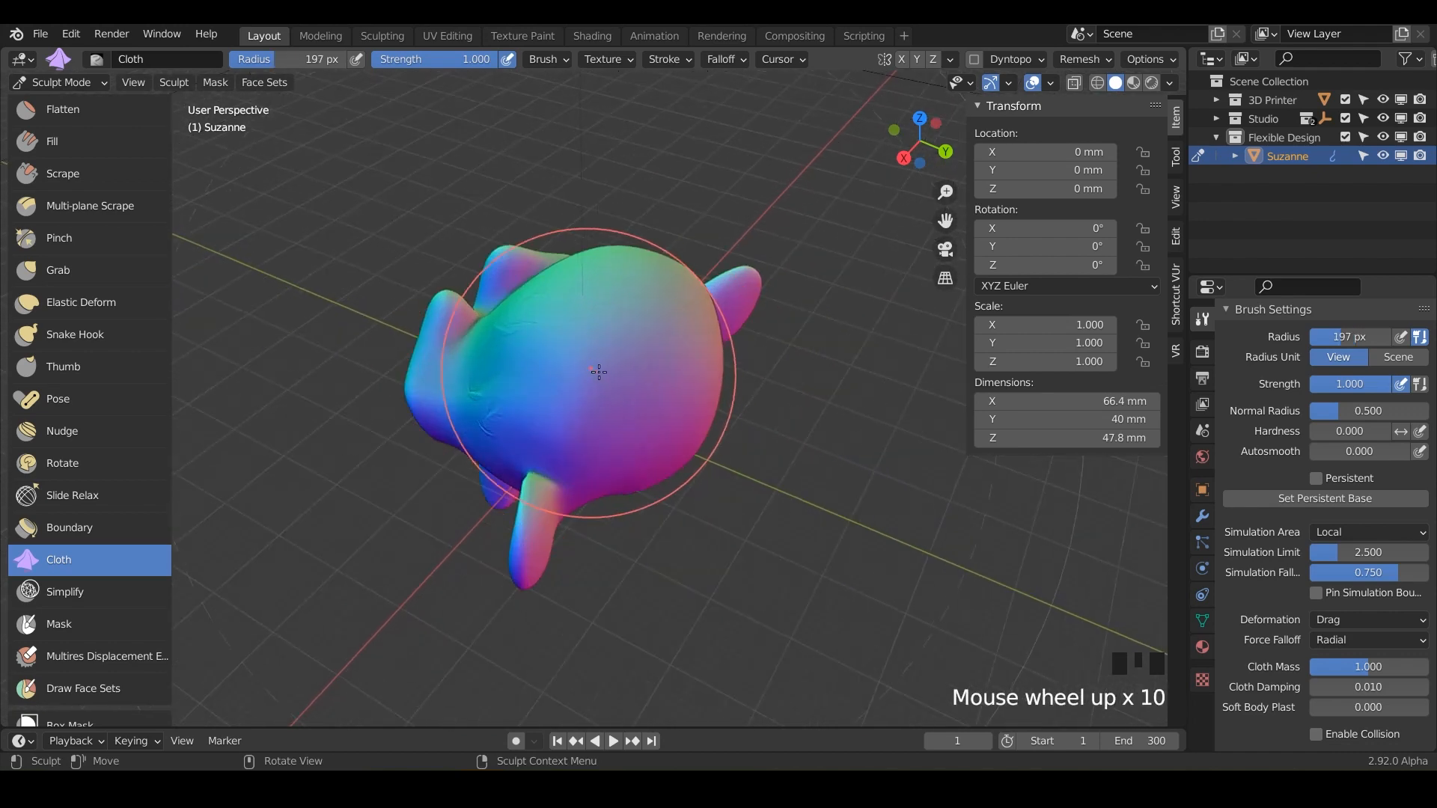
# - Set the Cloth brush radius to 113 px and stroke long wrinkles into the side of the head behind the ear
pyautogui.press('f')
pyautogui.click(603, 378)
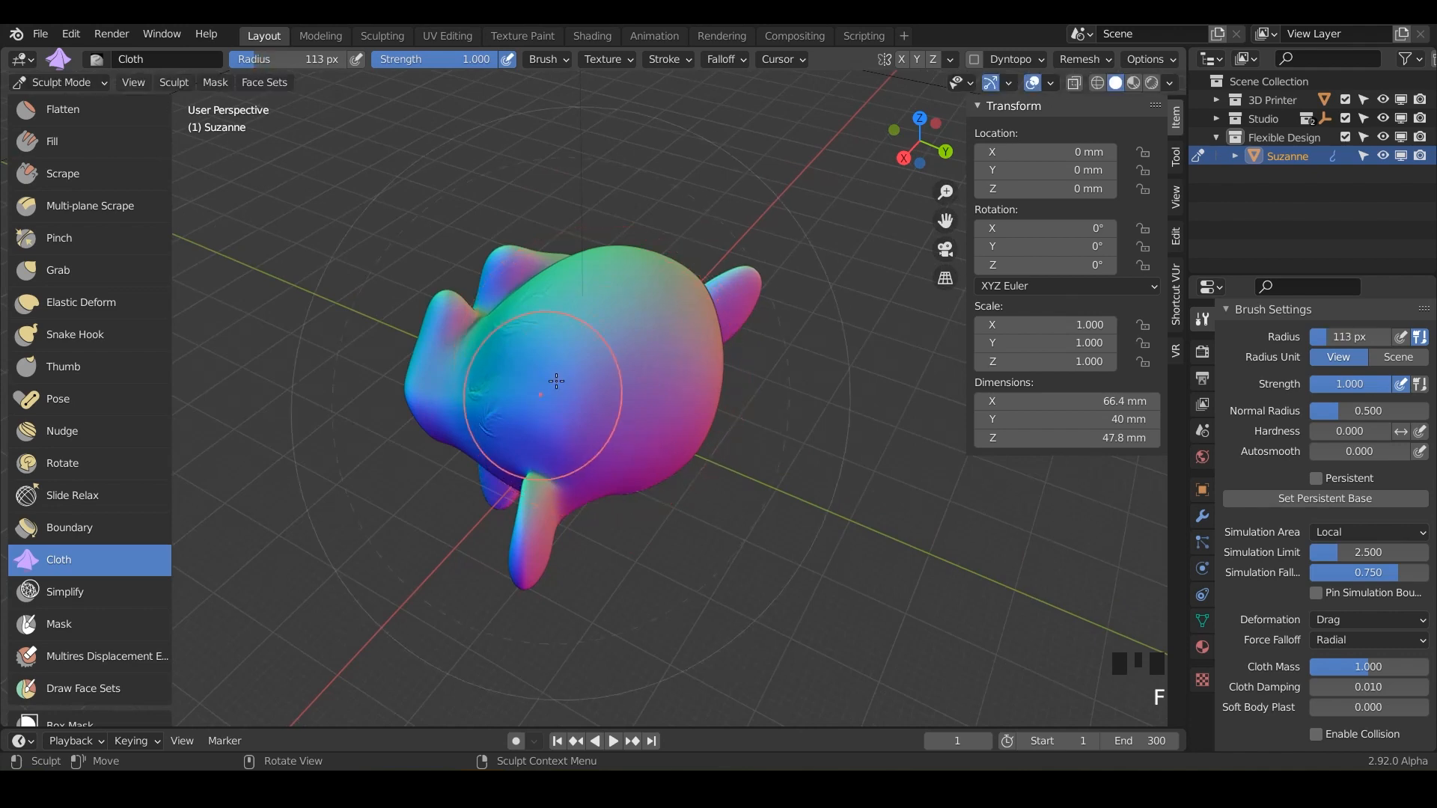
pyautogui.scroll(2, 604, 379)
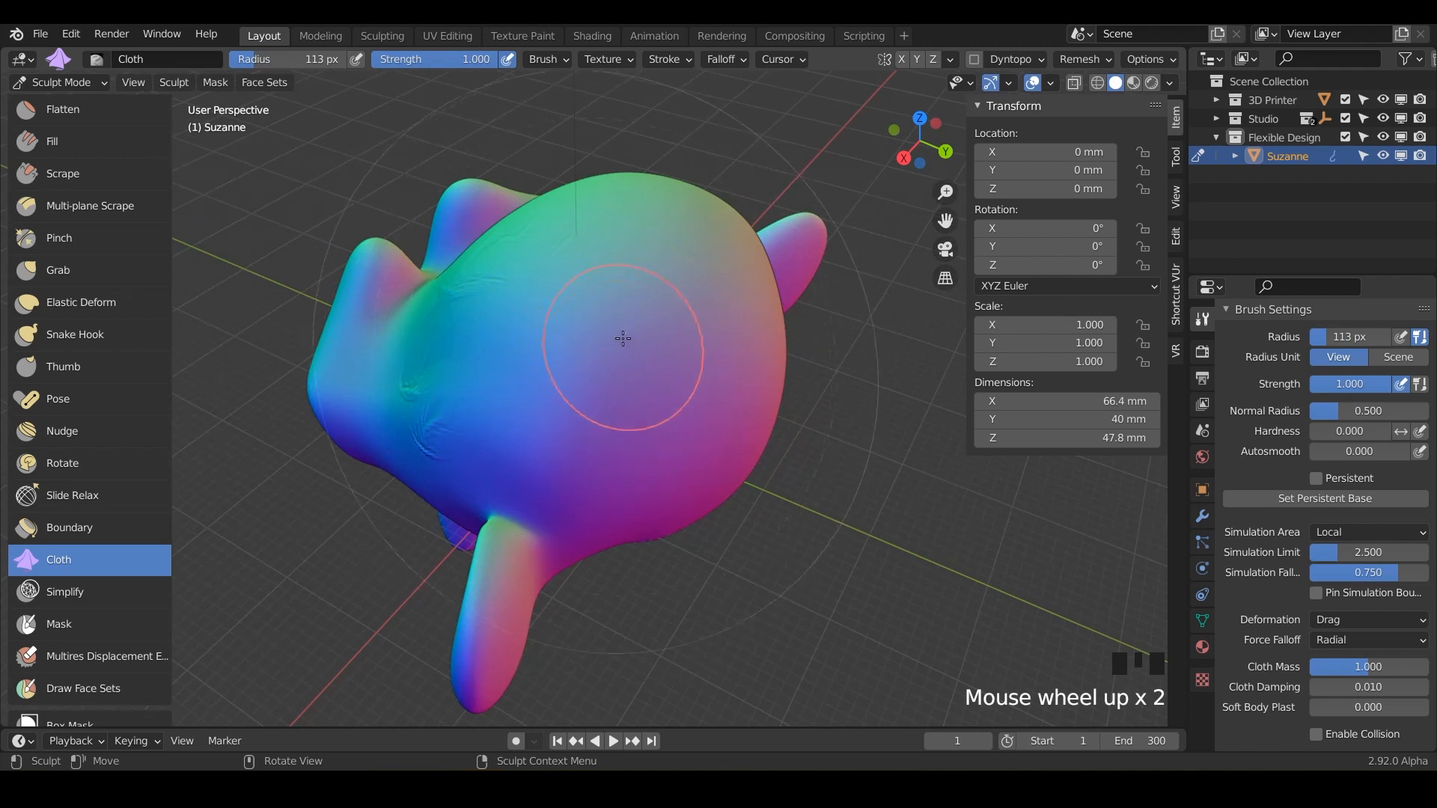
pyautogui.moveTo(640, 255); pyautogui.dragTo(646, 360)
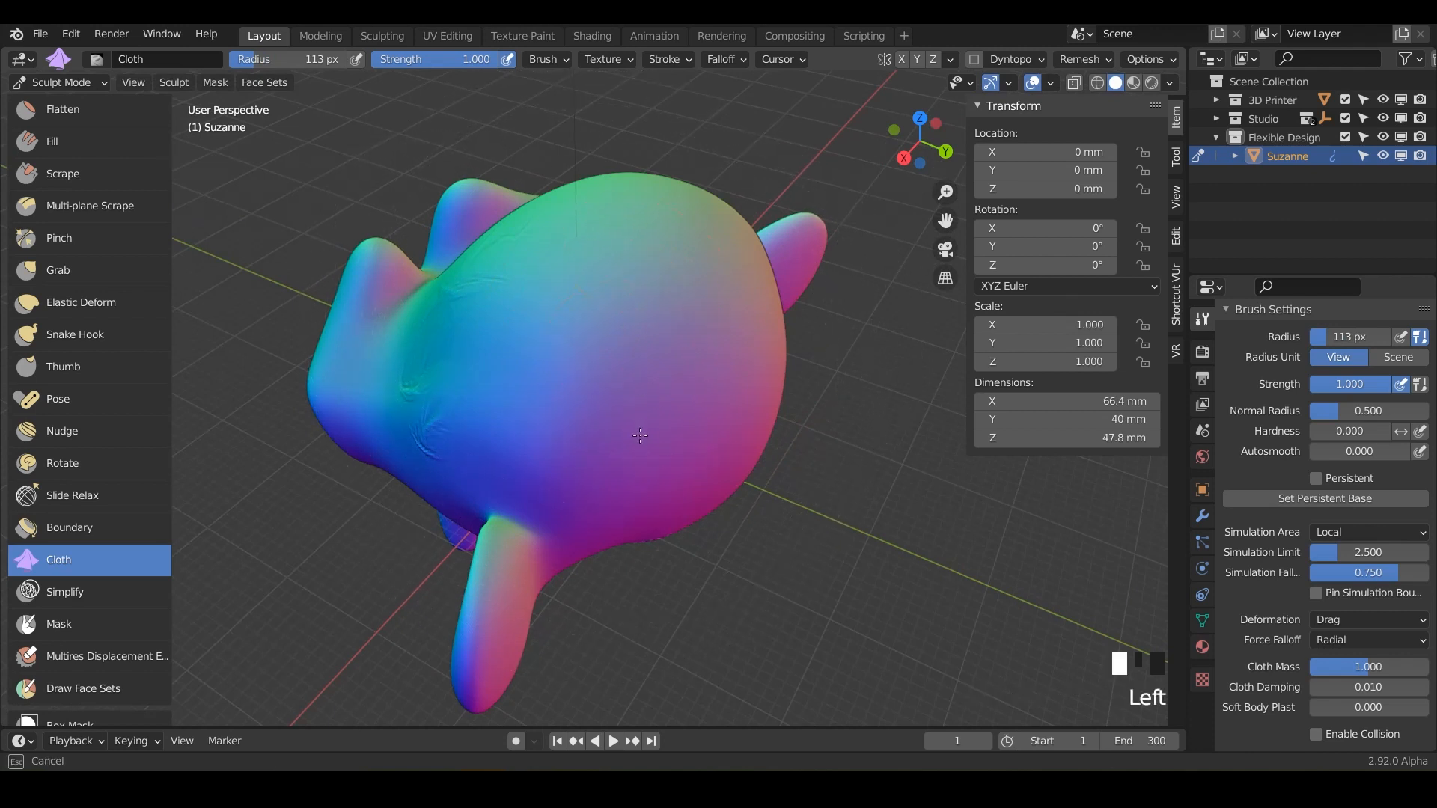
pyautogui.moveTo(651, 432)
pyautogui.mouseDown()
pyautogui.moveTo(622, 337)
pyautogui.moveTo(641, 385)
pyautogui.mouseUp()
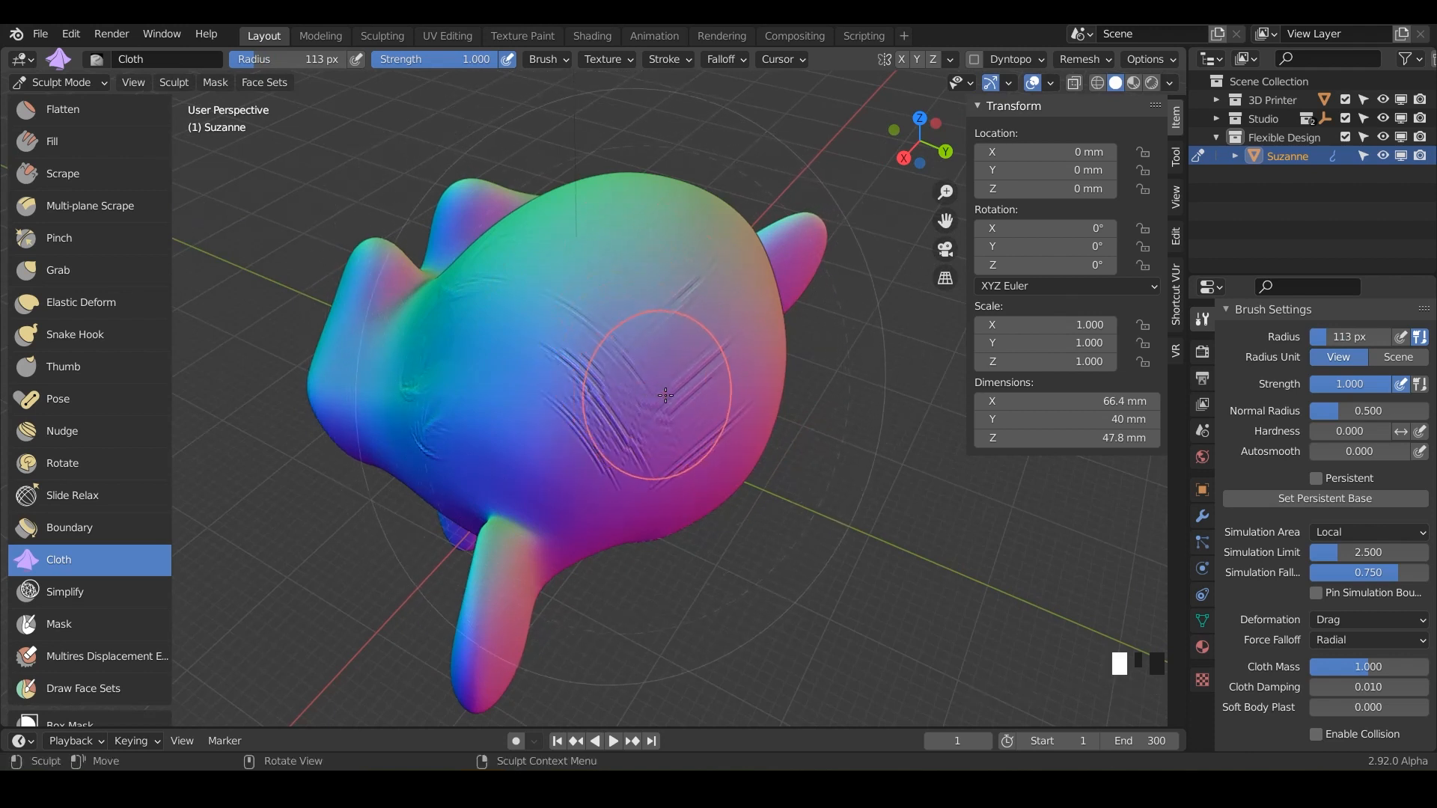
# - Build up overlapping cloth wrinkles across the back of Suzanne's head with repeated strokes
pyautogui.moveTo(657, 435)
pyautogui.mouseDown(button='middle')
pyautogui.moveTo(648, 382)
pyautogui.moveTo(665, 329)
pyautogui.moveTo(641, 256)
pyautogui.mouseUp(button='middle')
pyautogui.moveTo(642, 256); pyautogui.dragTo(646, 309)
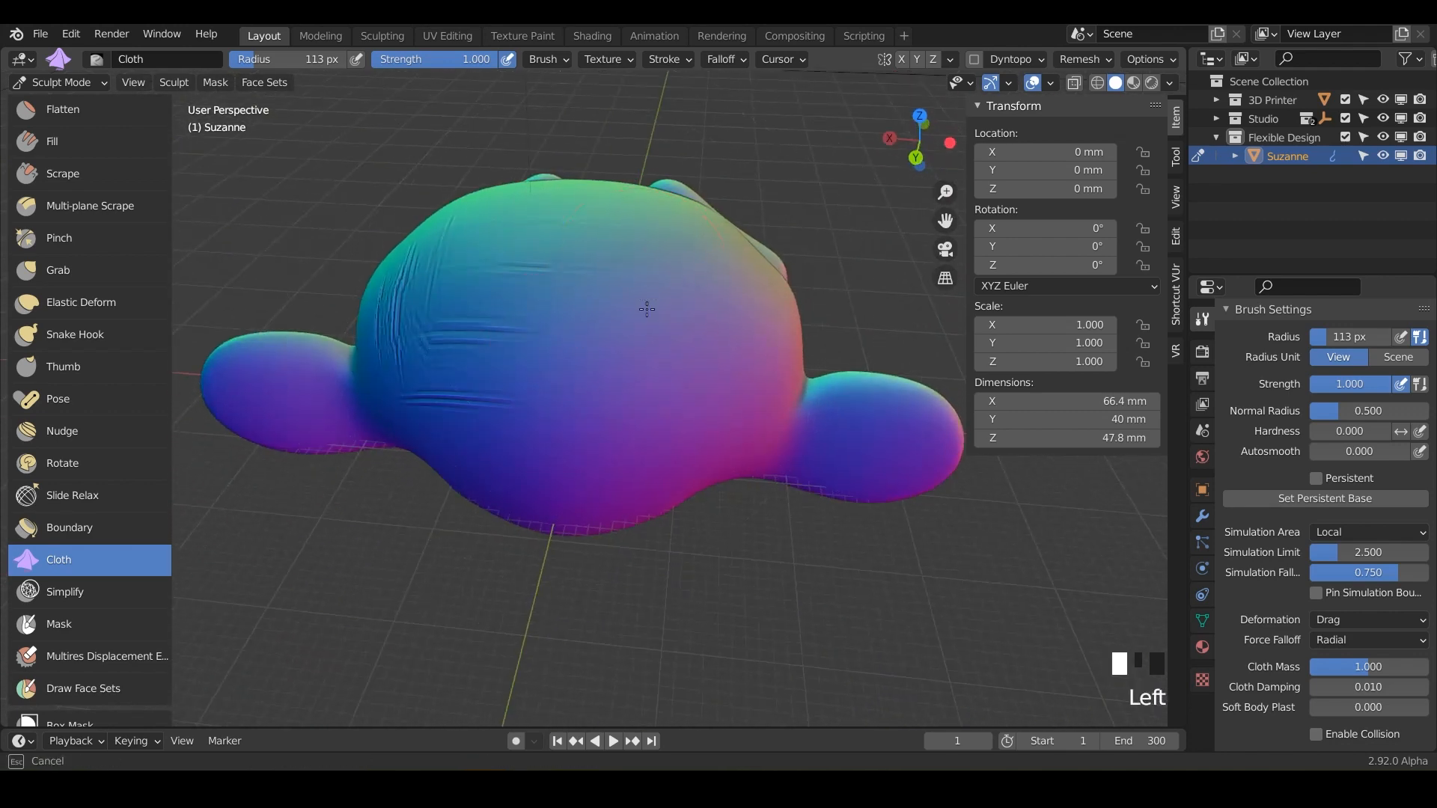
pyautogui.moveTo(662, 366); pyautogui.dragTo(633, 352)
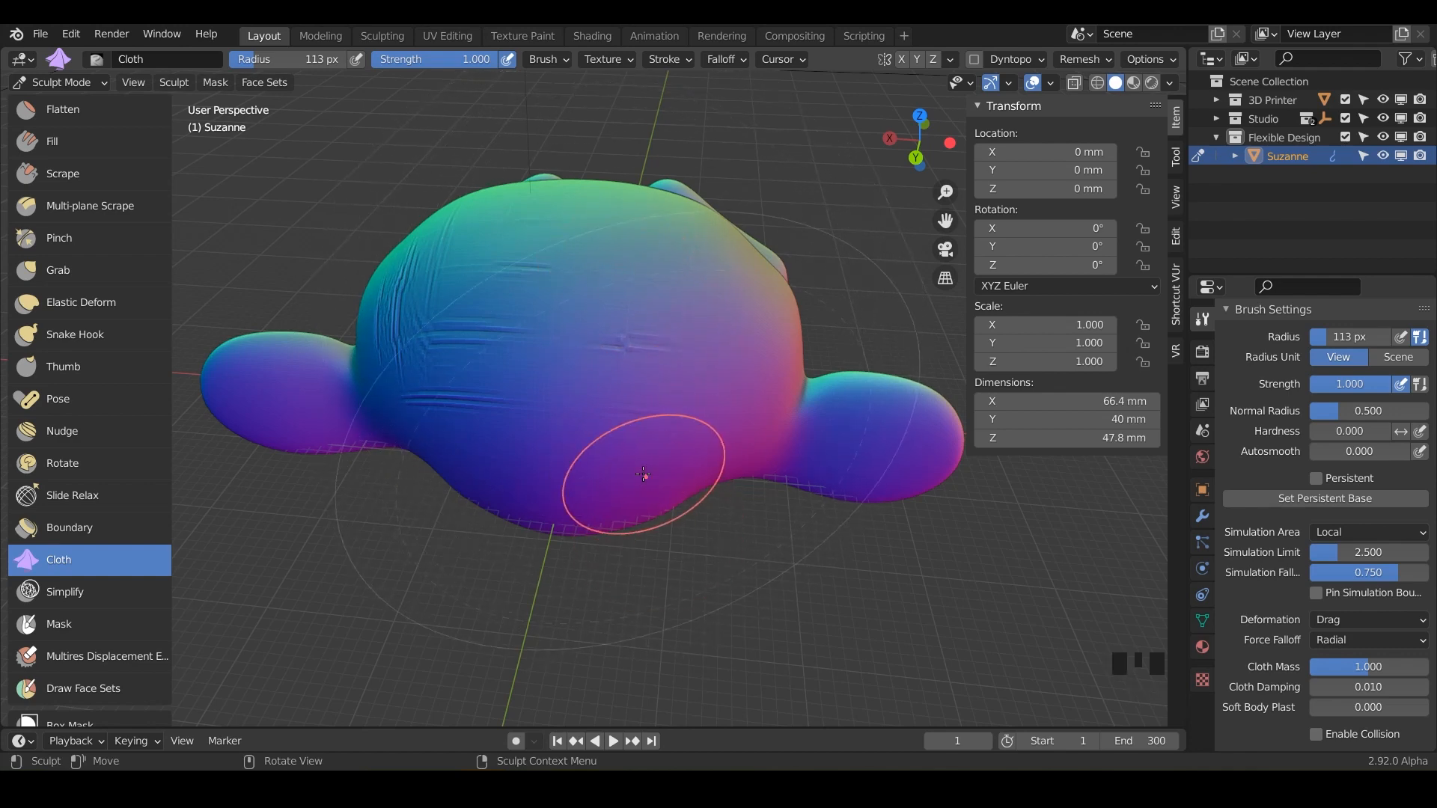
pyautogui.moveTo(635, 449); pyautogui.dragTo(576, 293, button='middle')
pyautogui.moveTo(576, 292); pyautogui.dragTo(588, 364)
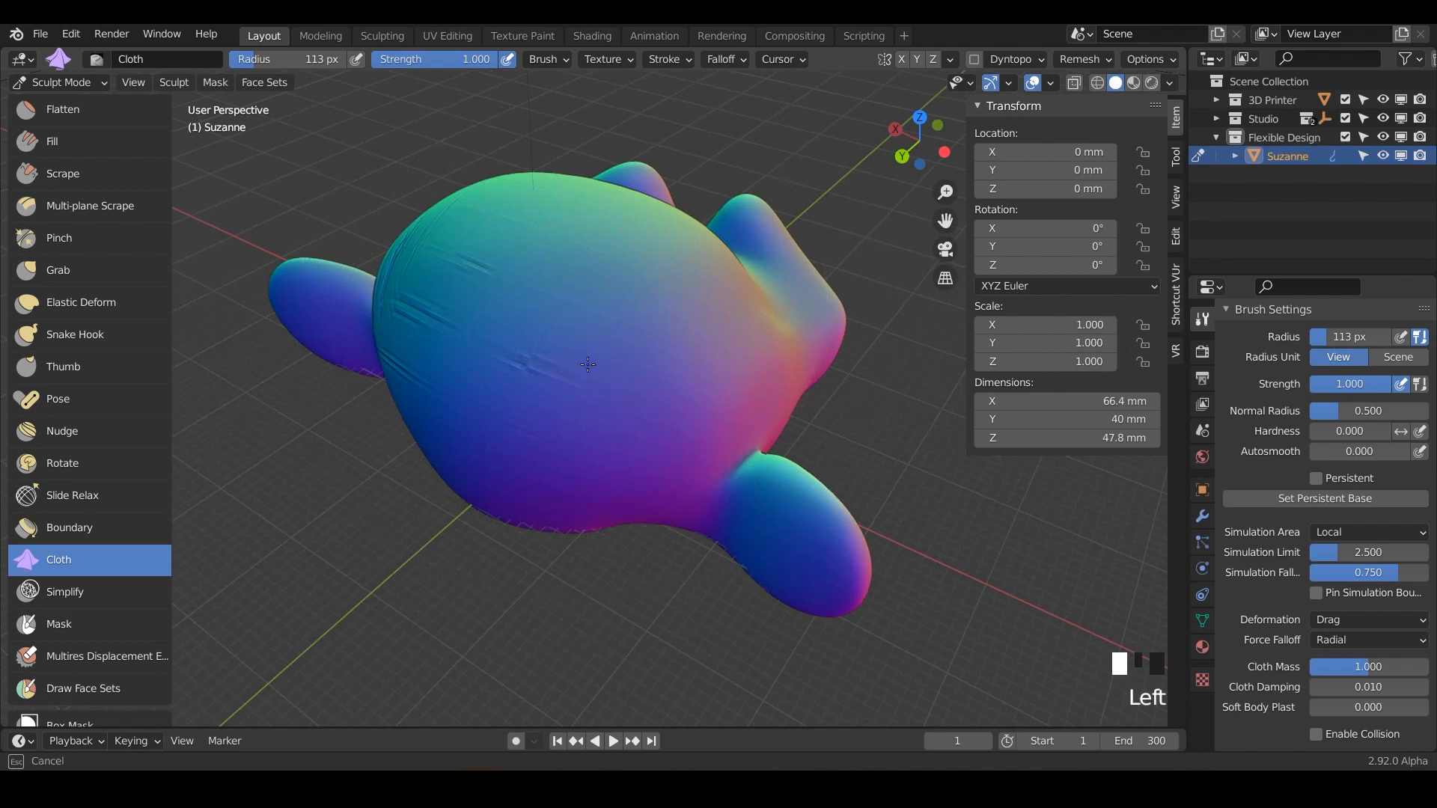
pyautogui.moveTo(575, 476); pyautogui.dragTo(594, 432)
pyautogui.moveTo(564, 314); pyautogui.dragTo(576, 474)
pyautogui.moveTo(559, 306); pyautogui.dragTo(565, 349)
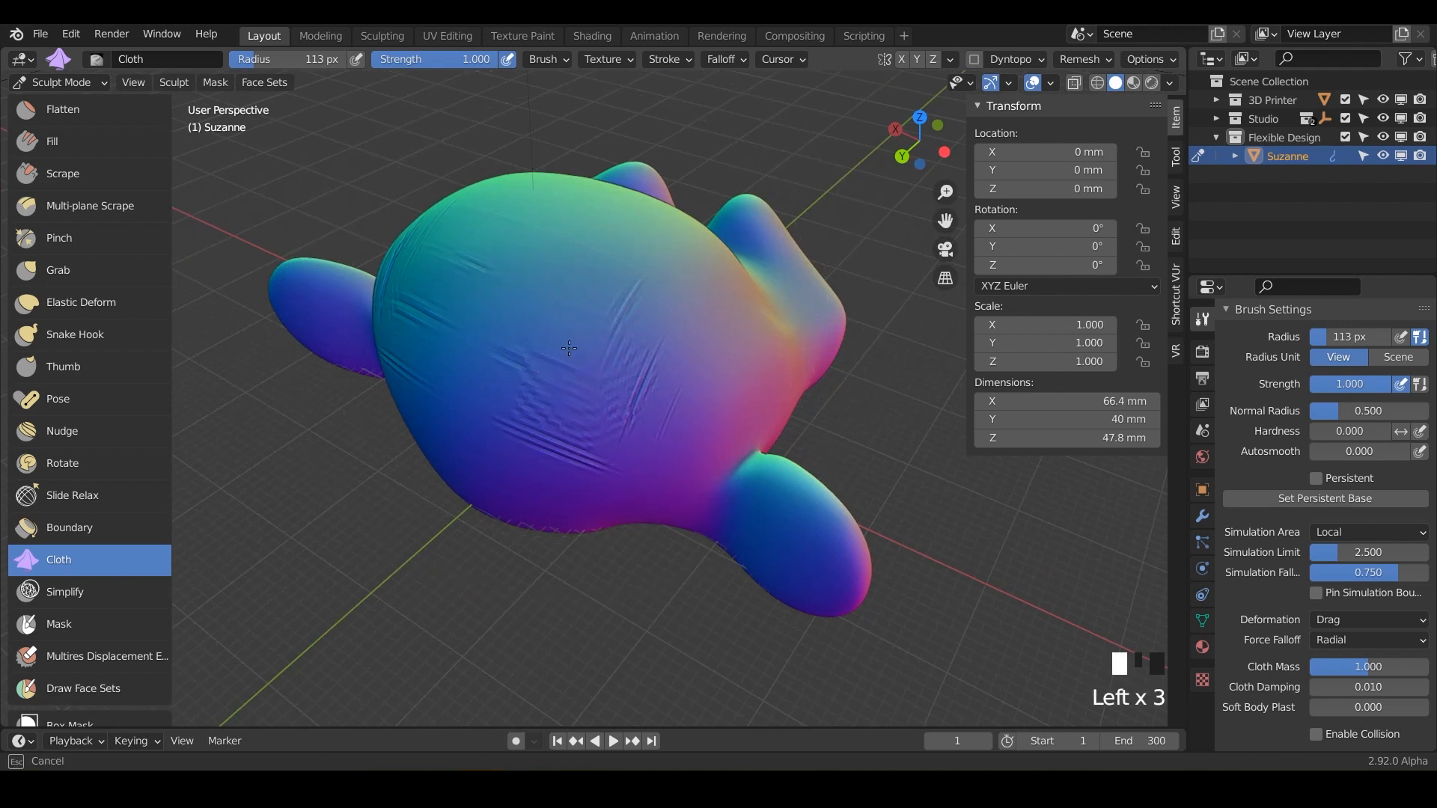
pyautogui.moveTo(564, 291); pyautogui.dragTo(591, 395)
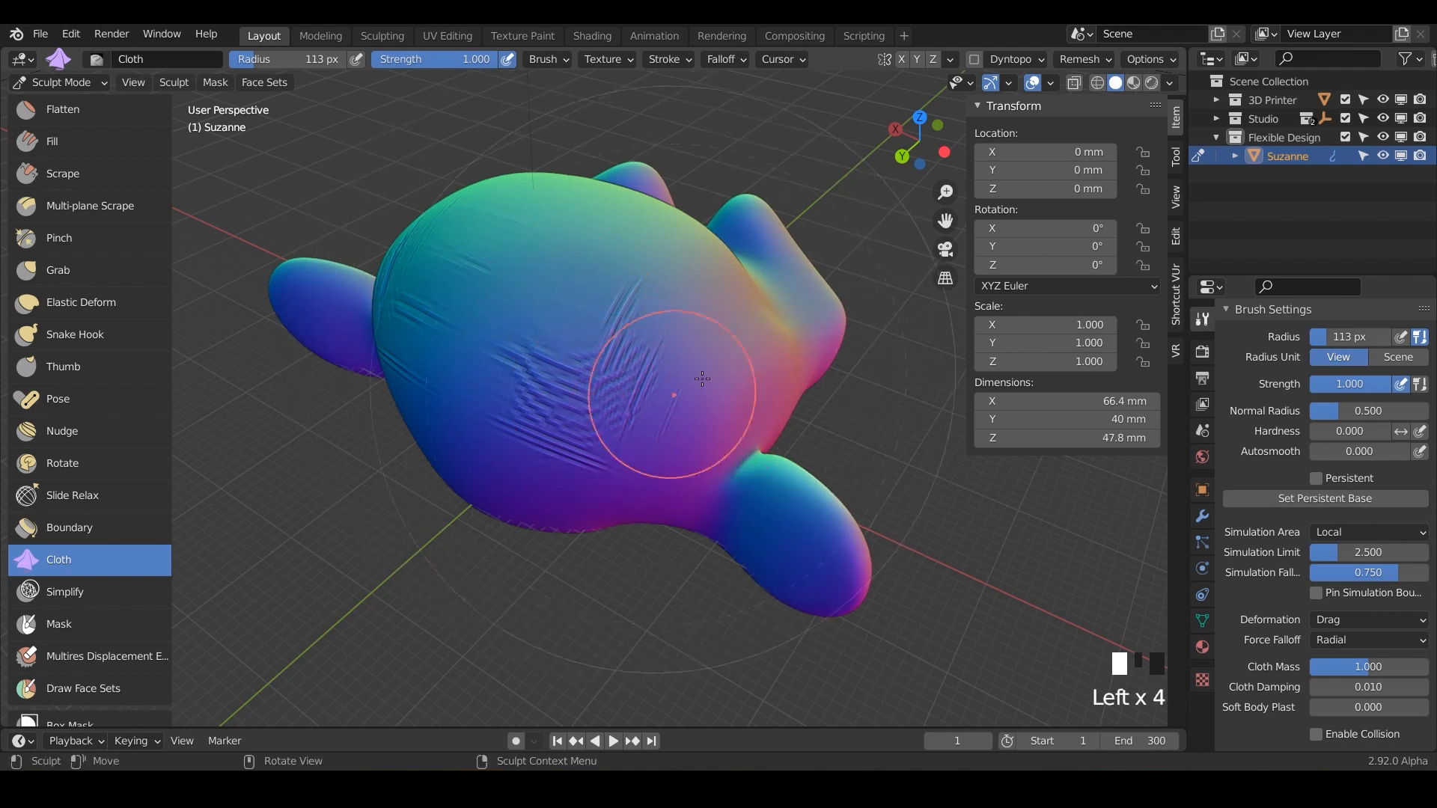
# - Show the Multires modifier's subdivision settings and examine the wrinkle detail on the back of the head up close
pyautogui.click(1202, 517)
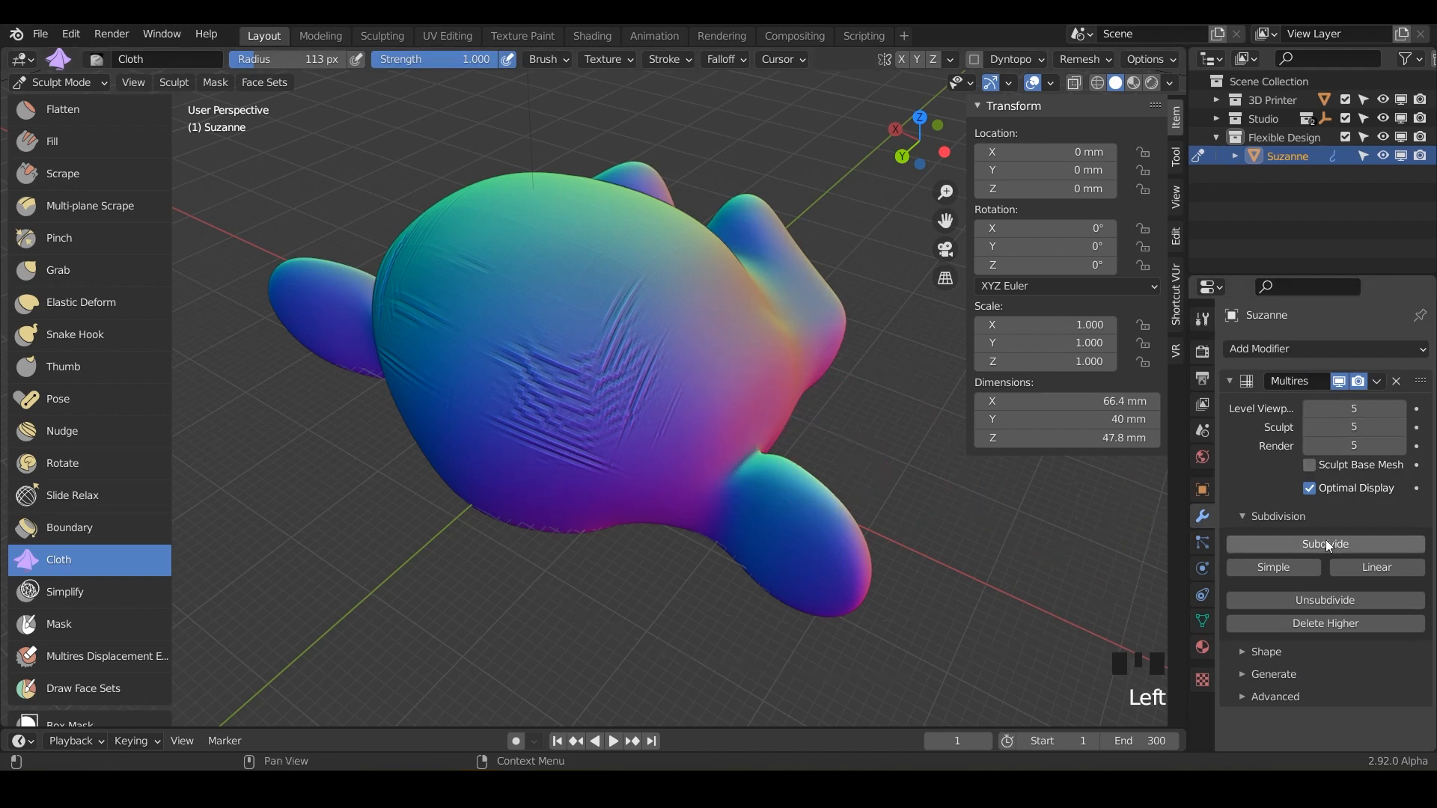
pyautogui.scroll(4, 704, 413)
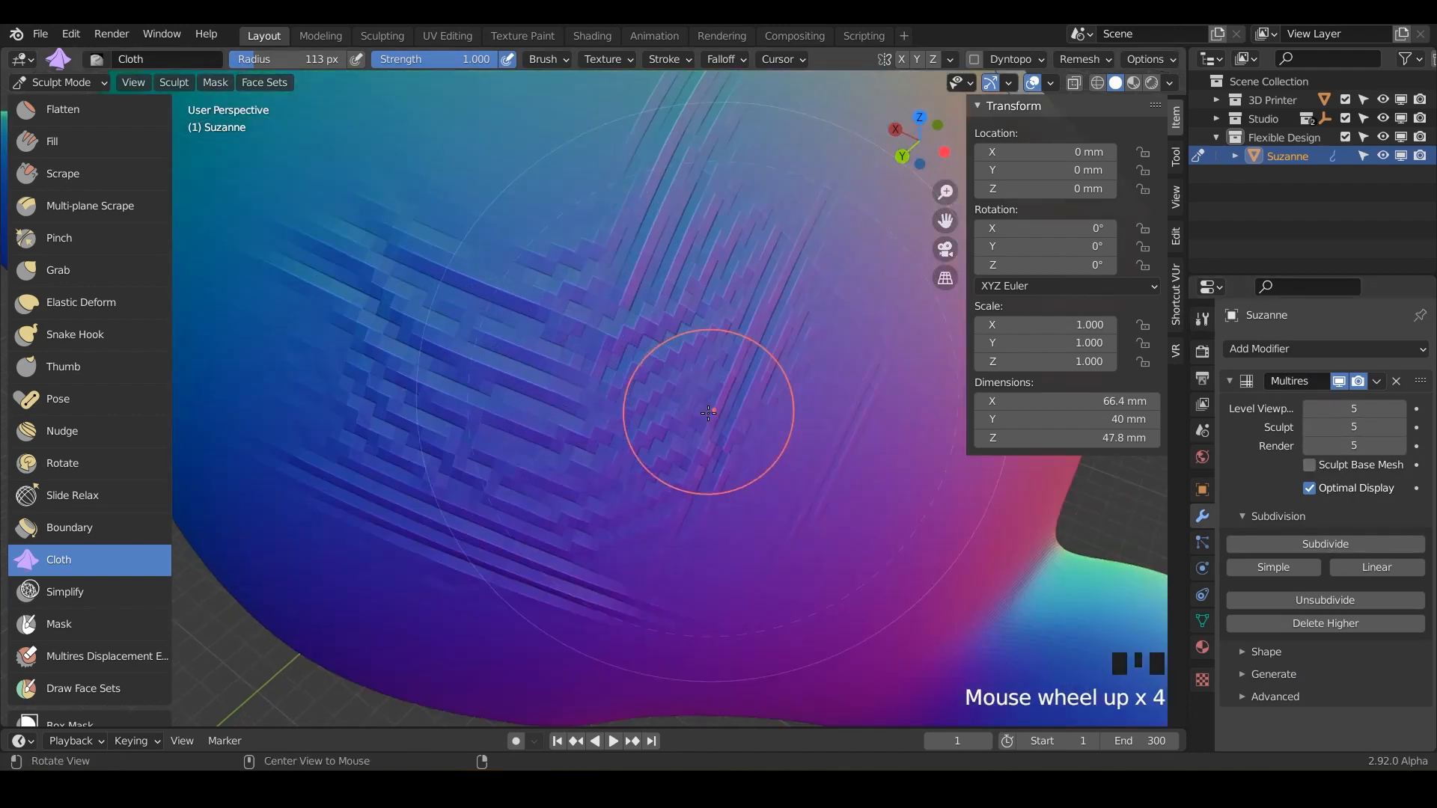
pyautogui.scroll(-6, 708, 413)
# - Stroke additional cloth wrinkles into the side of Suzanne's head in front of the ear
pyautogui.moveTo(622, 404)
pyautogui.mouseDown(button='middle')
pyautogui.moveTo(647, 371)
pyautogui.moveTo(739, 378)
pyautogui.moveTo(622, 374)
pyautogui.moveTo(545, 391)
pyautogui.moveTo(586, 382)
pyautogui.moveTo(641, 337)
pyautogui.moveTo(593, 344)
pyautogui.moveTo(587, 306)
pyautogui.mouseUp(button='middle')
pyautogui.scroll(1, 740, 377)
pyautogui.scroll(2, 586, 382)
pyautogui.scroll(-2, 591, 346)
pyautogui.scroll(1, 590, 339)
pyautogui.moveTo(585, 367); pyautogui.dragTo(584, 384)
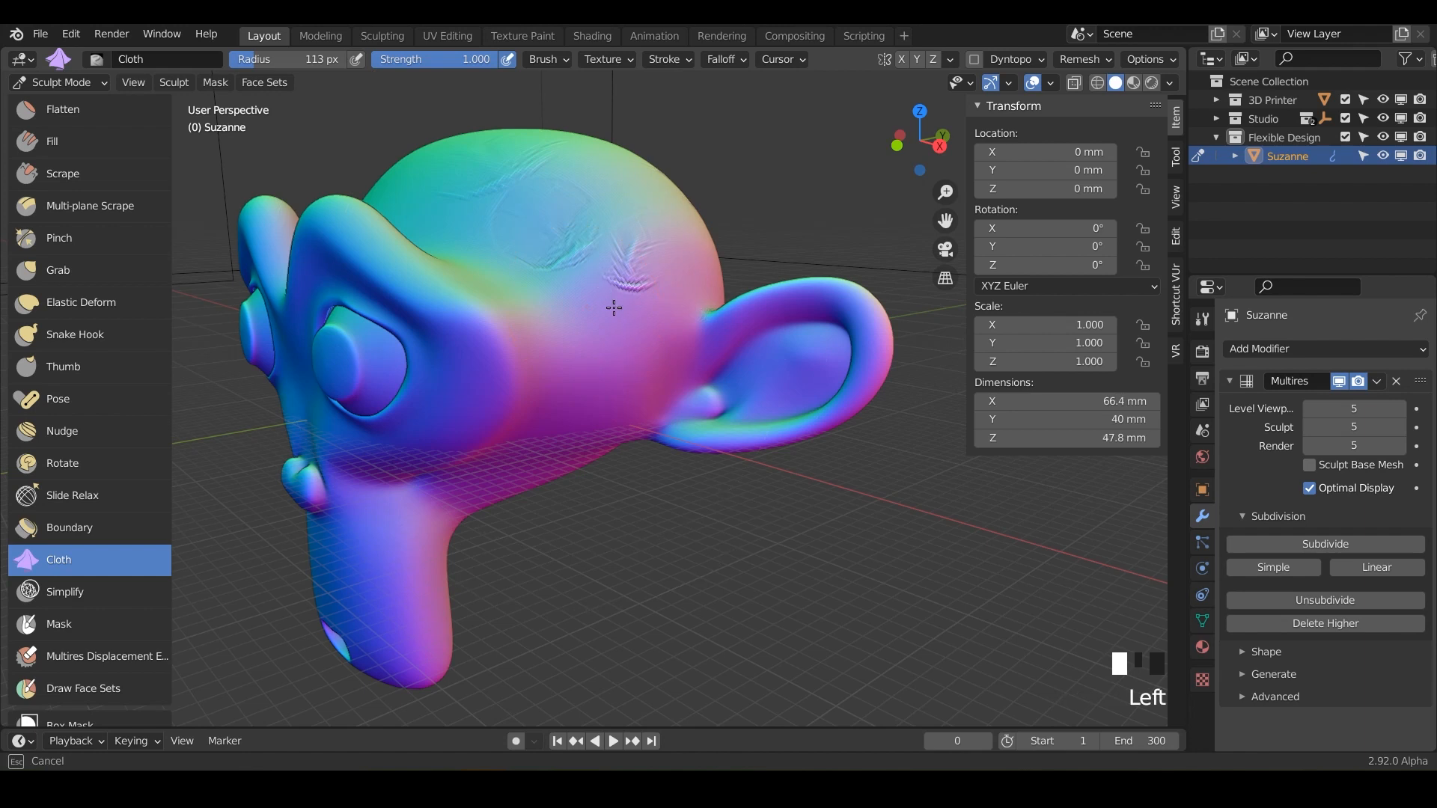
pyautogui.moveTo(661, 338); pyautogui.dragTo(660, 366)
pyautogui.moveTo(564, 342); pyautogui.dragTo(564, 342)
pyautogui.middleClick(565, 342)
pyautogui.moveTo(565, 342); pyautogui.dragTo(528, 313, button='middle')
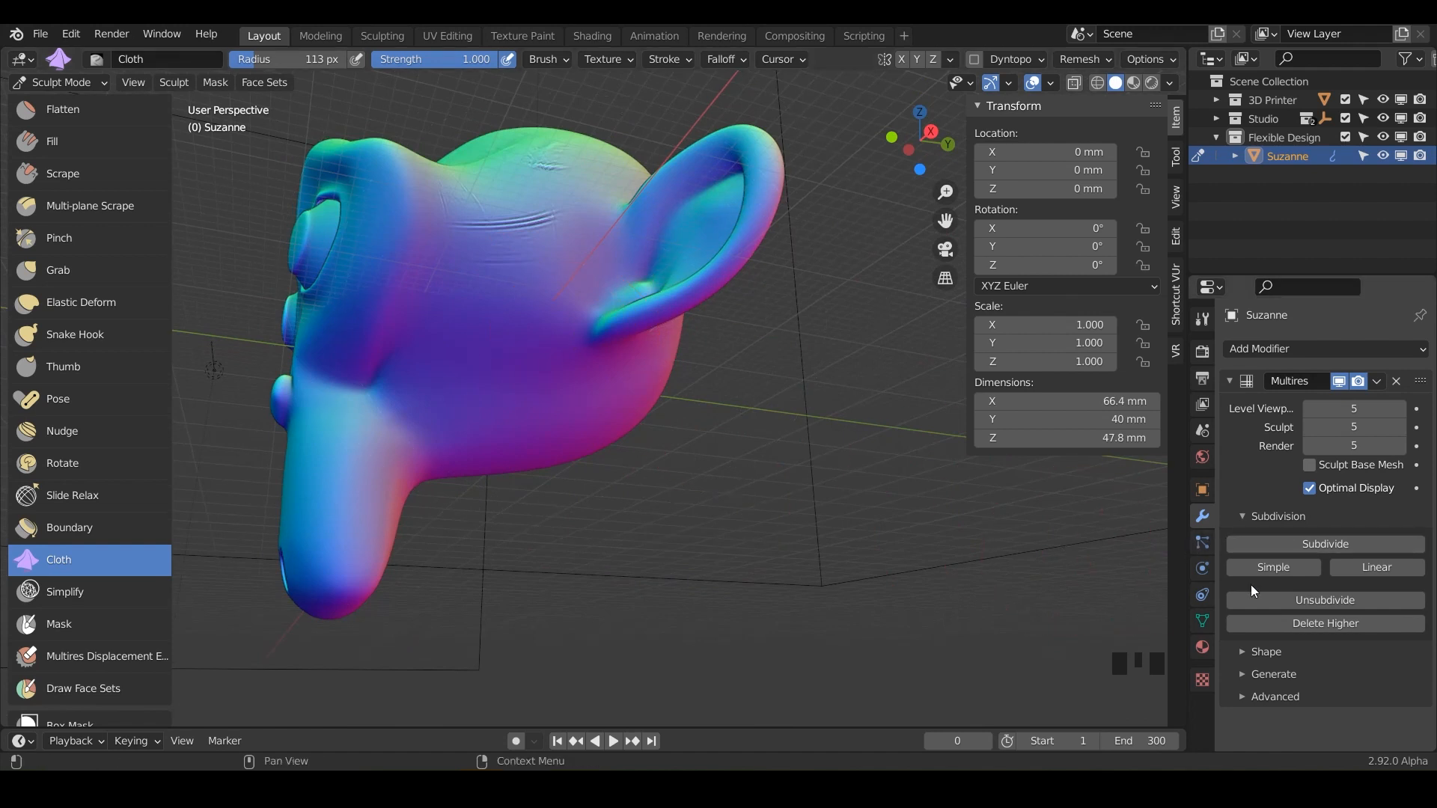
# - Set the Cloth brush's Deformation to Push and push a deep wrinkled hollow into the crown of the head
pyautogui.click(1201, 322)
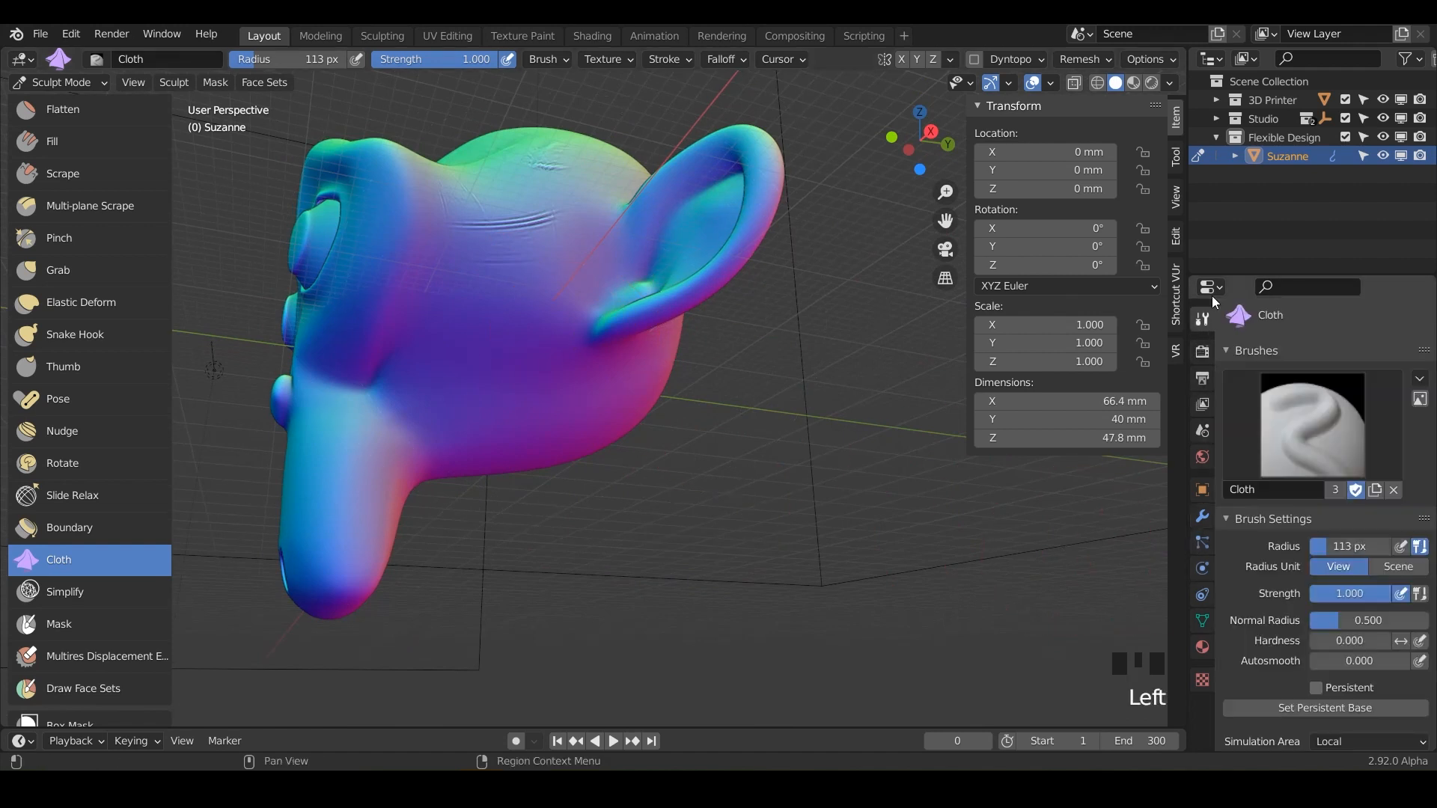
pyautogui.scroll(-2, 1257, 658)
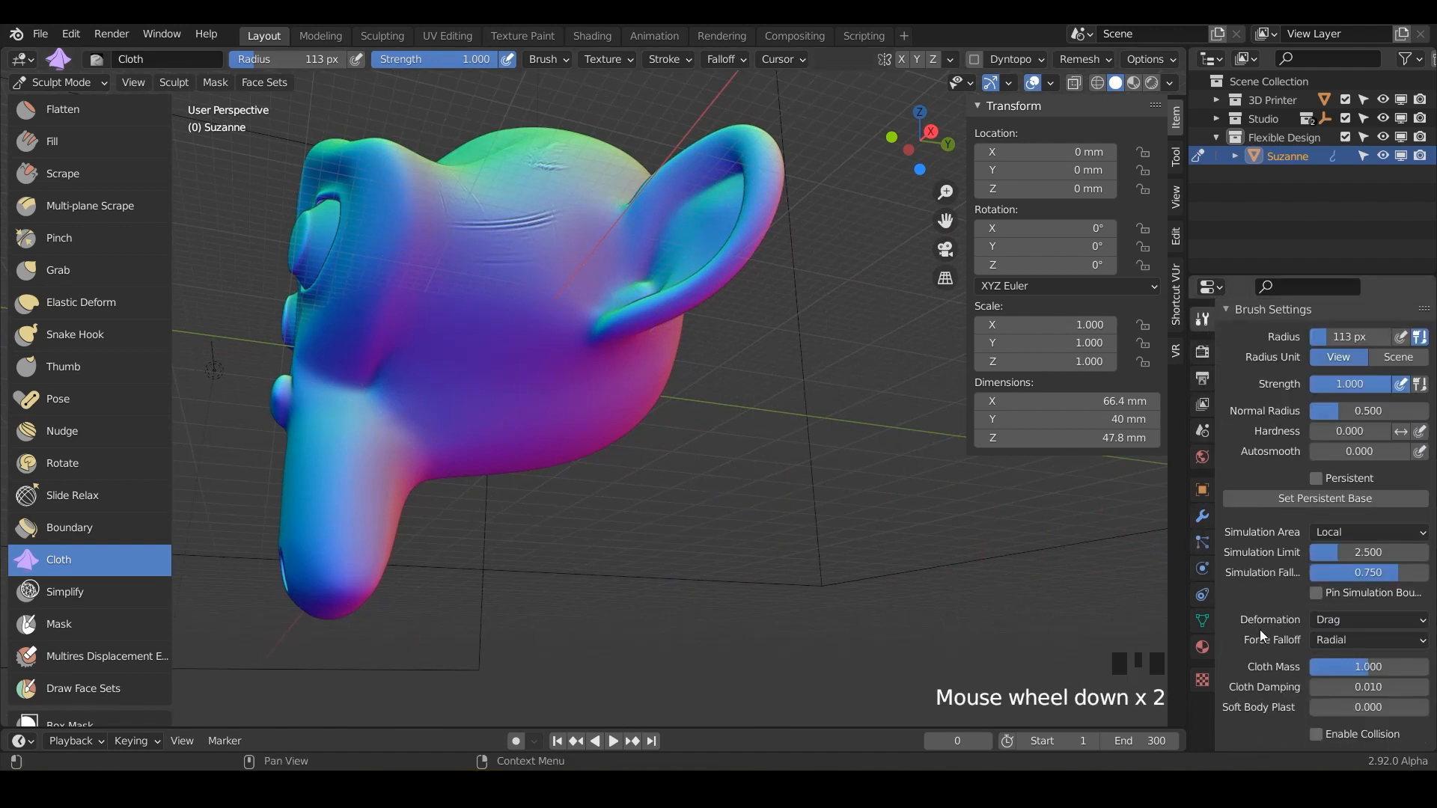
pyautogui.click(1356, 620)
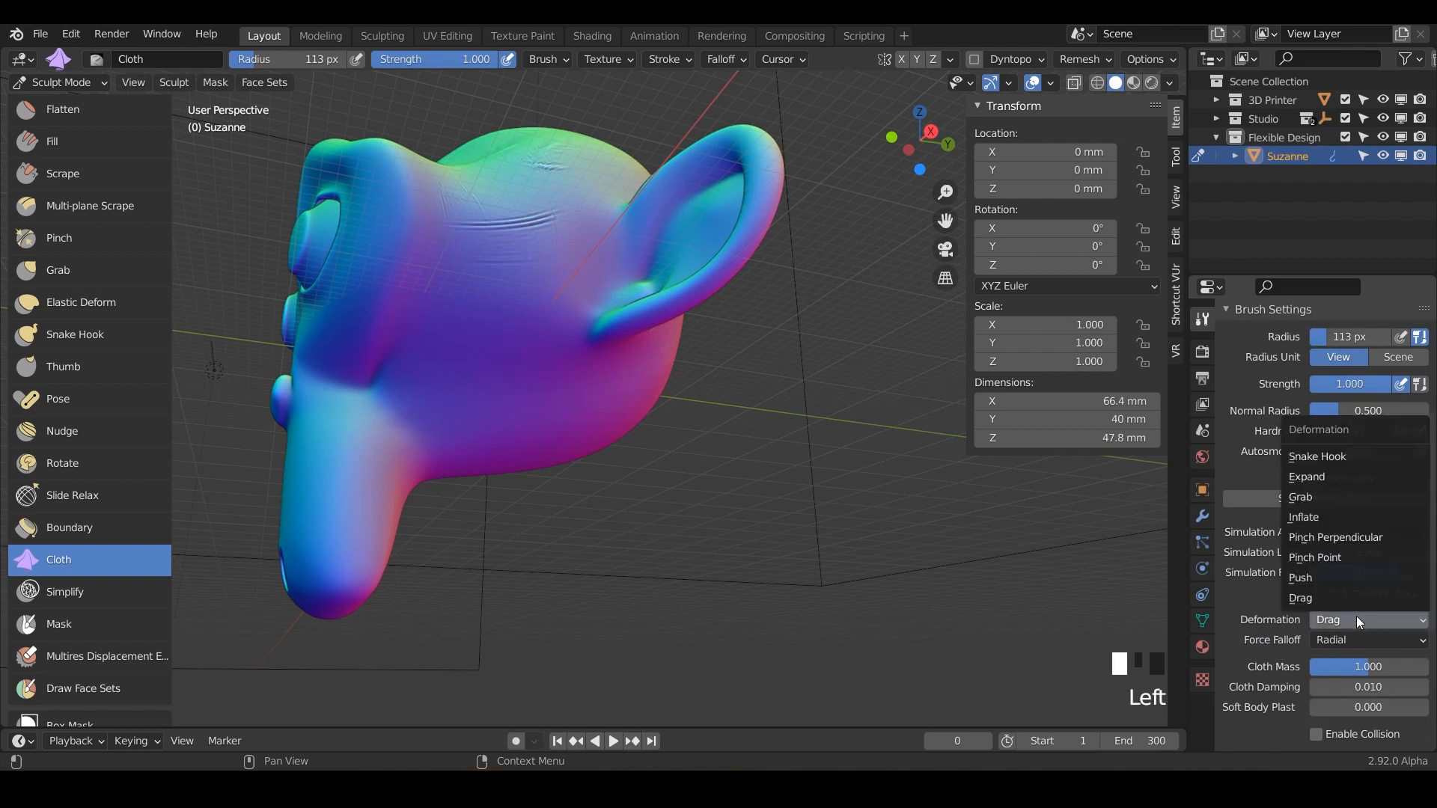
pyautogui.click(1320, 577)
pyautogui.moveTo(604, 380); pyautogui.dragTo(561, 577, button='middle')
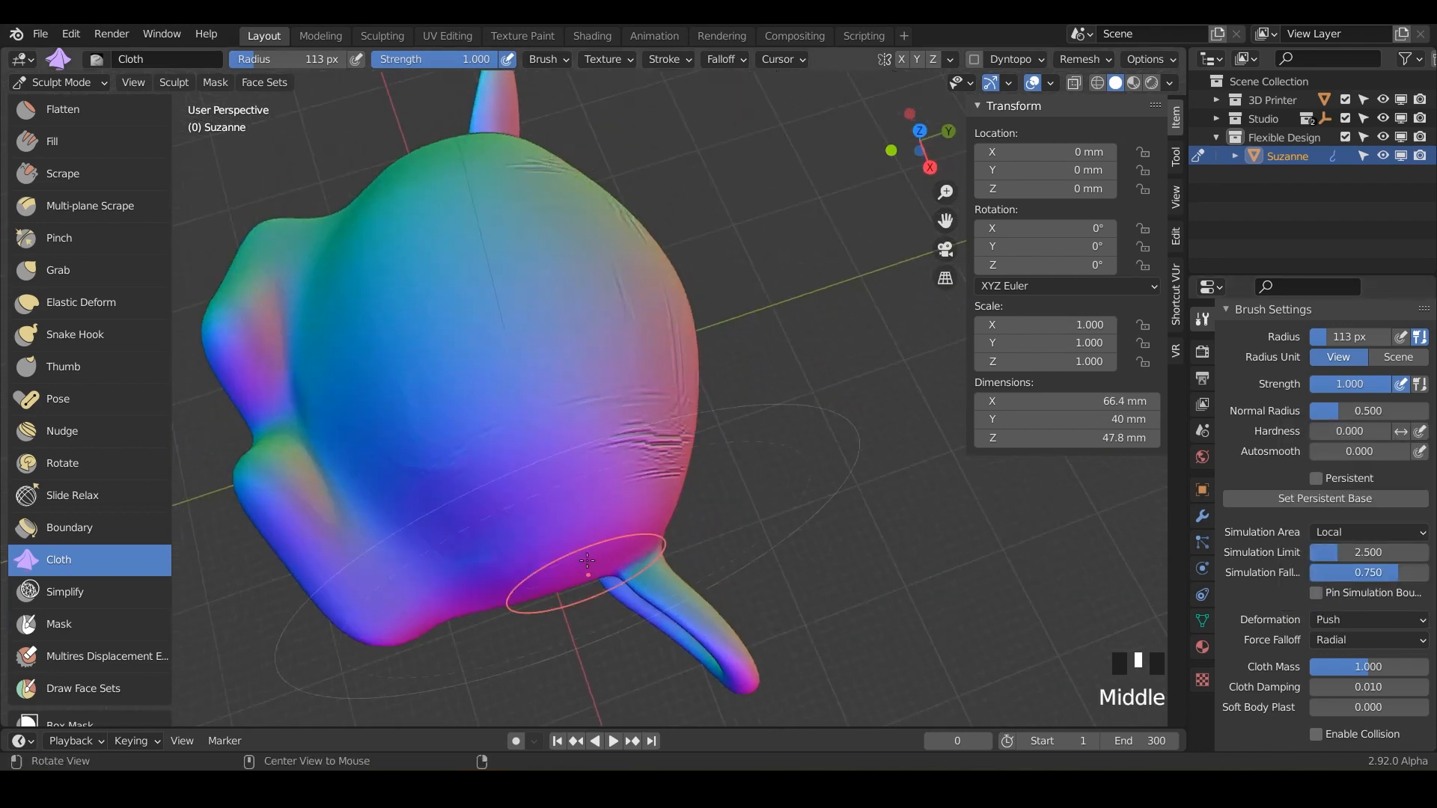
pyautogui.click(488, 320)
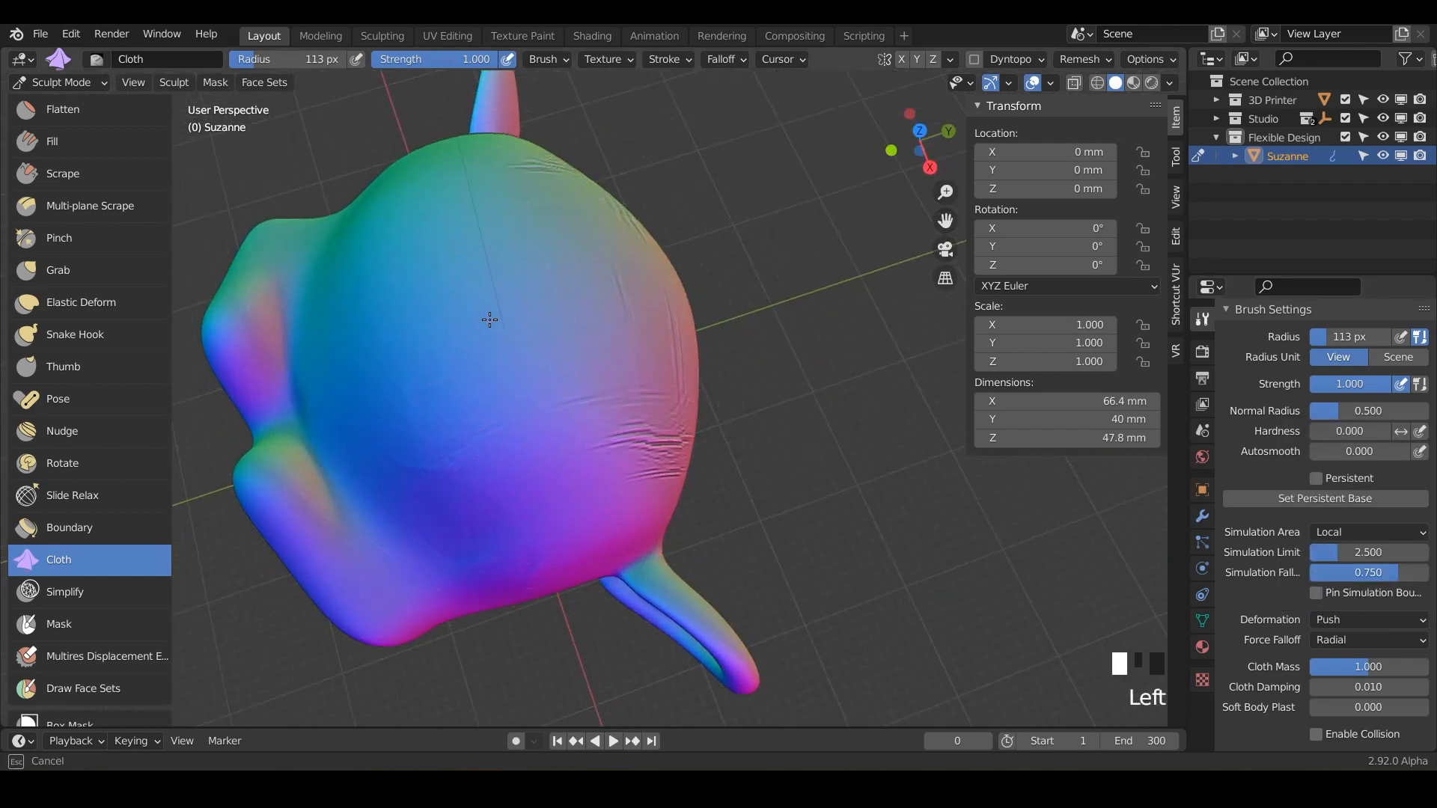
pyautogui.click(489, 321)
pyautogui.click(489, 320)
pyautogui.click(489, 320)
pyautogui.click(489, 319)
pyautogui.click(489, 319)
pyautogui.click(489, 320)
pyautogui.click(490, 320)
pyautogui.click(490, 321)
pyautogui.moveTo(497, 309)
pyautogui.mouseDown()
pyautogui.moveTo(482, 297)
pyautogui.moveTo(502, 383)
pyautogui.mouseUp()
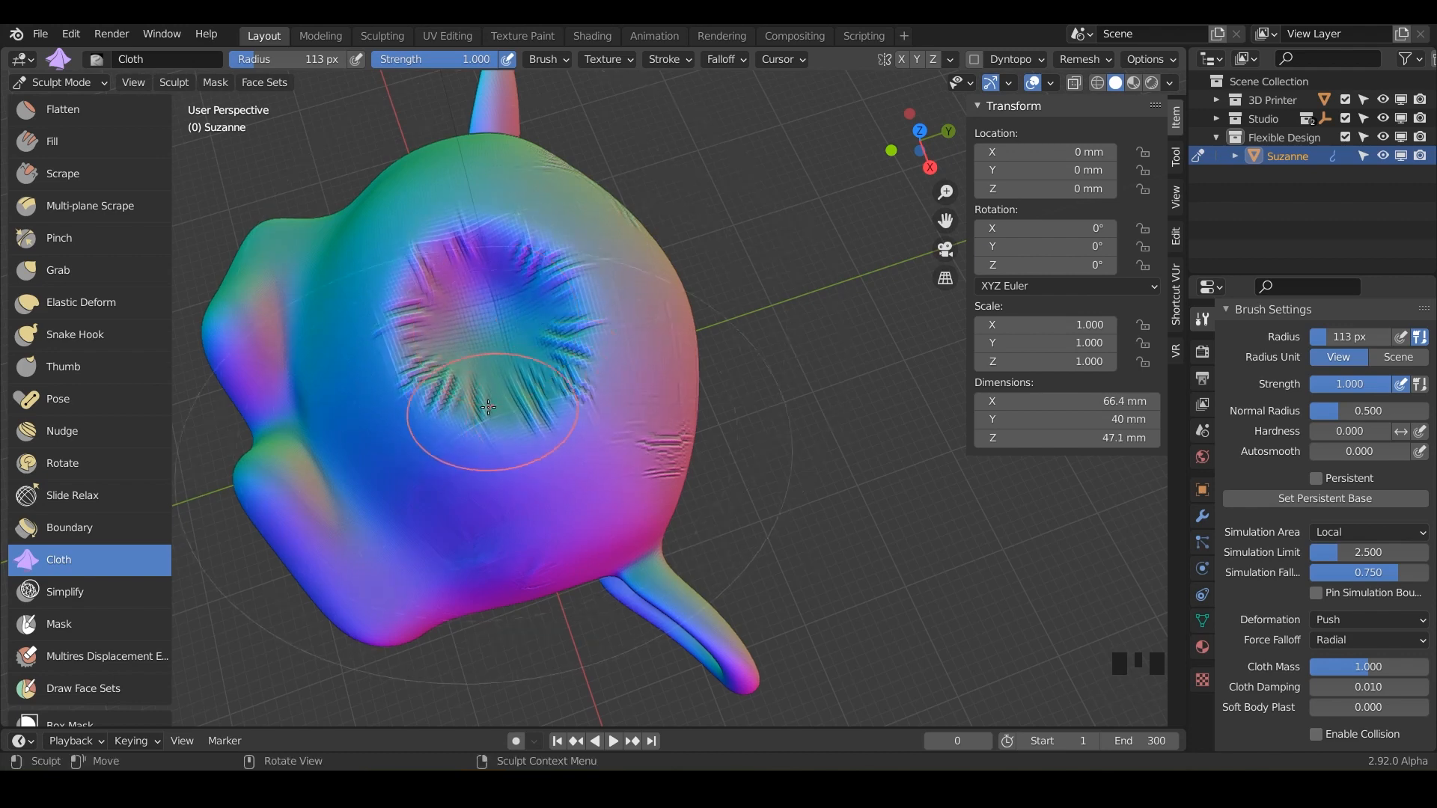
# - Set the Cloth brush's Deformation to Pinch Point and pinch wrinkles into the forehead below the hollow
pyautogui.moveTo(488, 407)
pyautogui.mouseDown(button='middle')
pyautogui.moveTo(629, 324)
pyautogui.moveTo(620, 294)
pyautogui.moveTo(583, 360)
pyautogui.mouseUp(button='middle')
pyautogui.scroll(5, 609, 298)
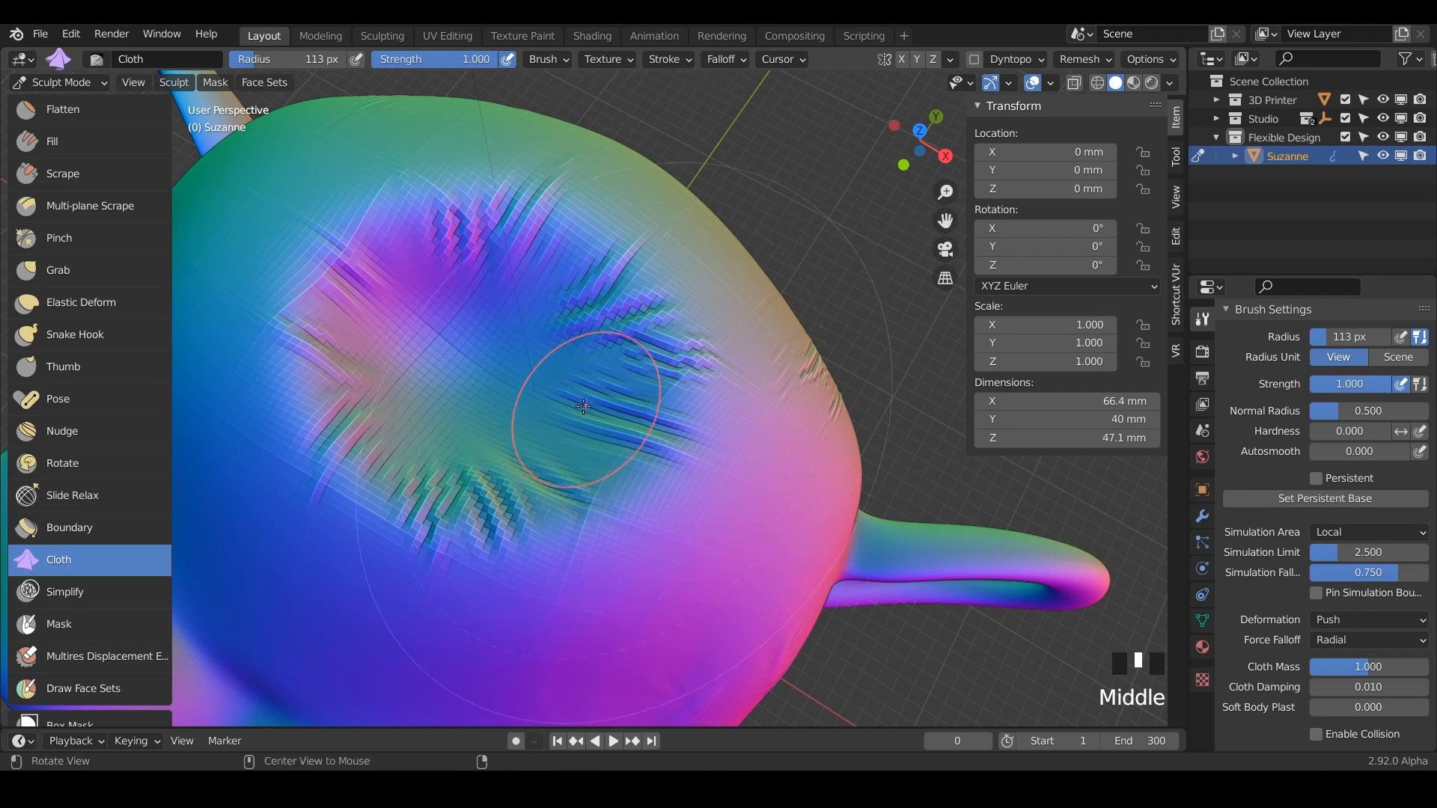
pyautogui.moveTo(660, 460); pyautogui.dragTo(784, 239, button='middle')
pyautogui.scroll(-3, 654, 369)
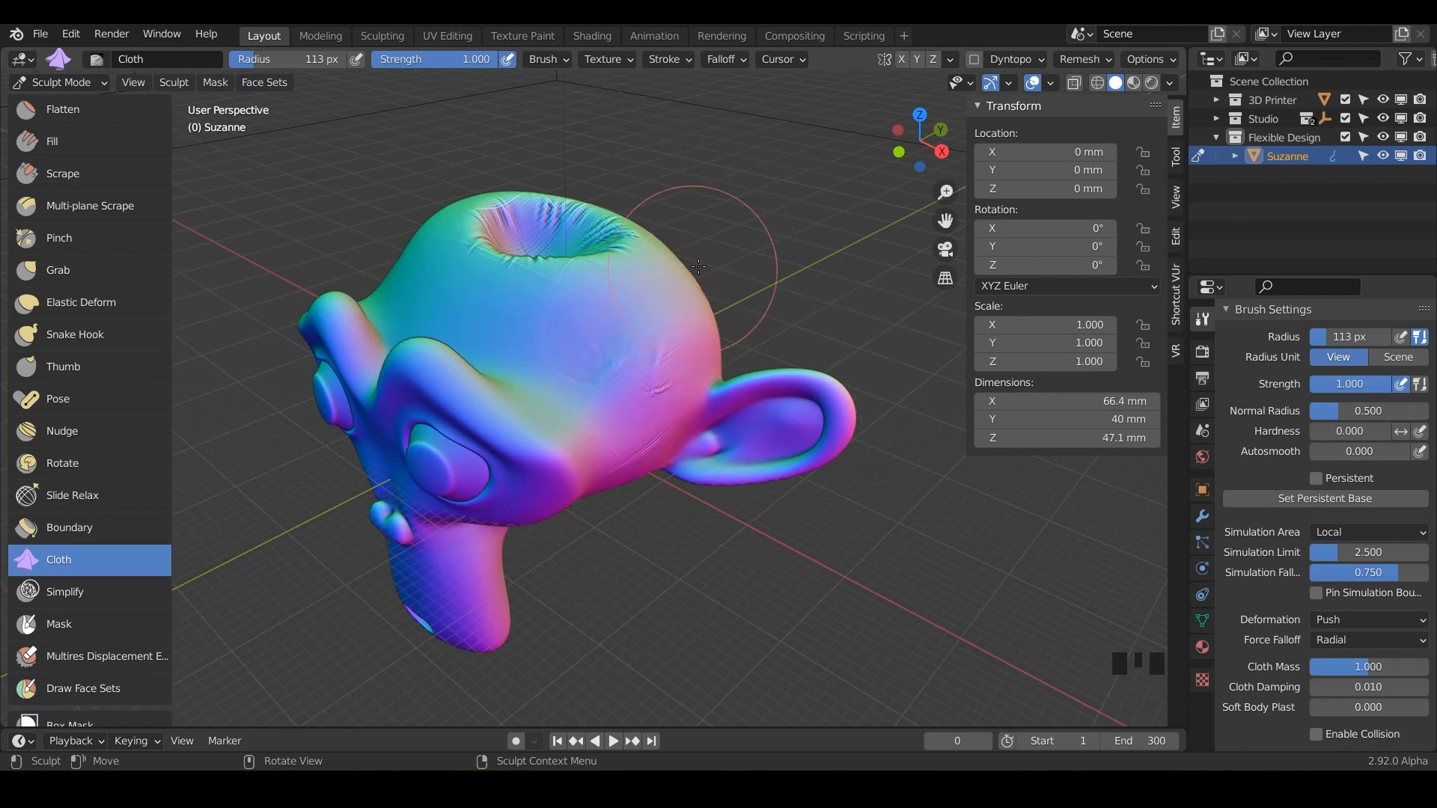
pyautogui.moveTo(700, 266); pyautogui.dragTo(654, 294, button='middle')
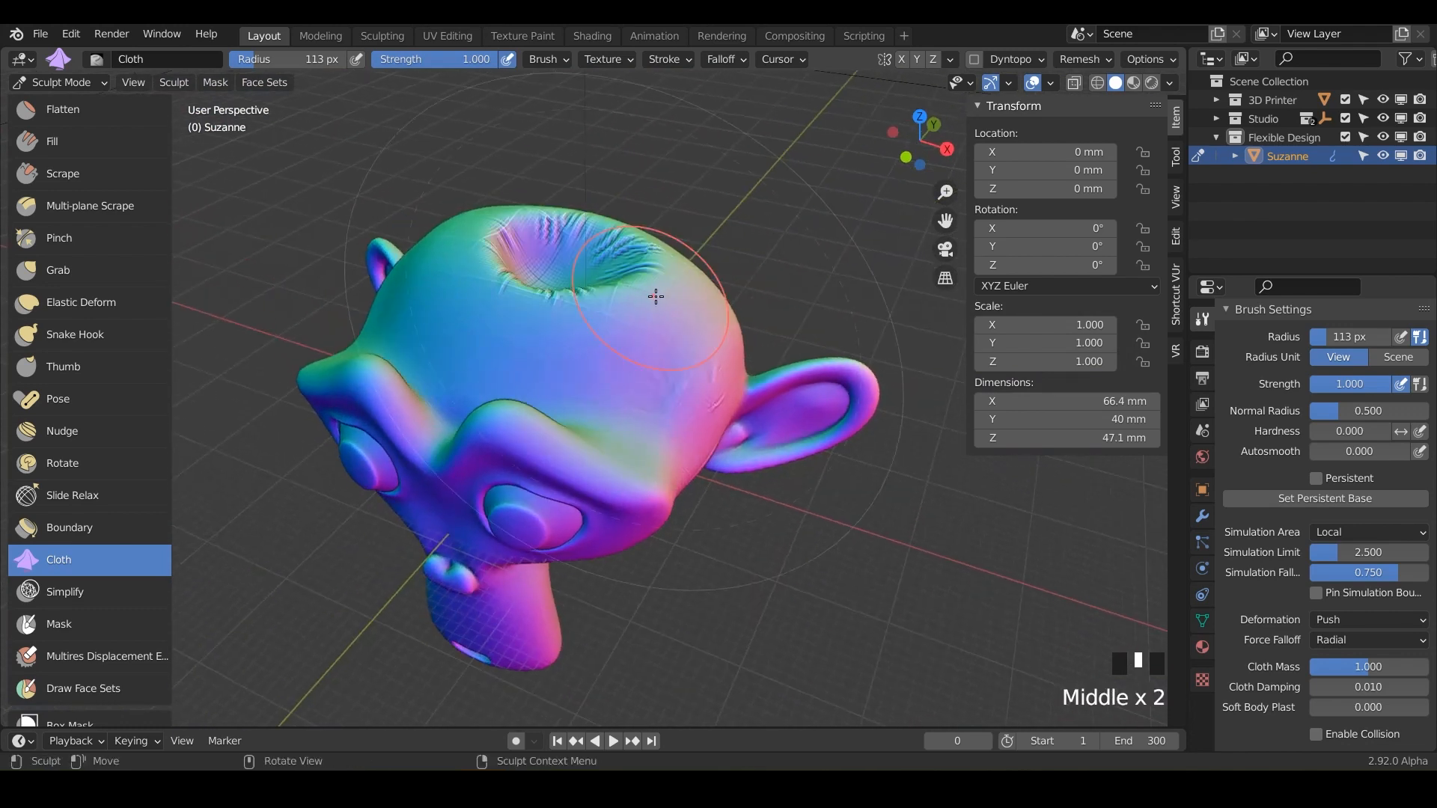
pyautogui.click(1377, 619)
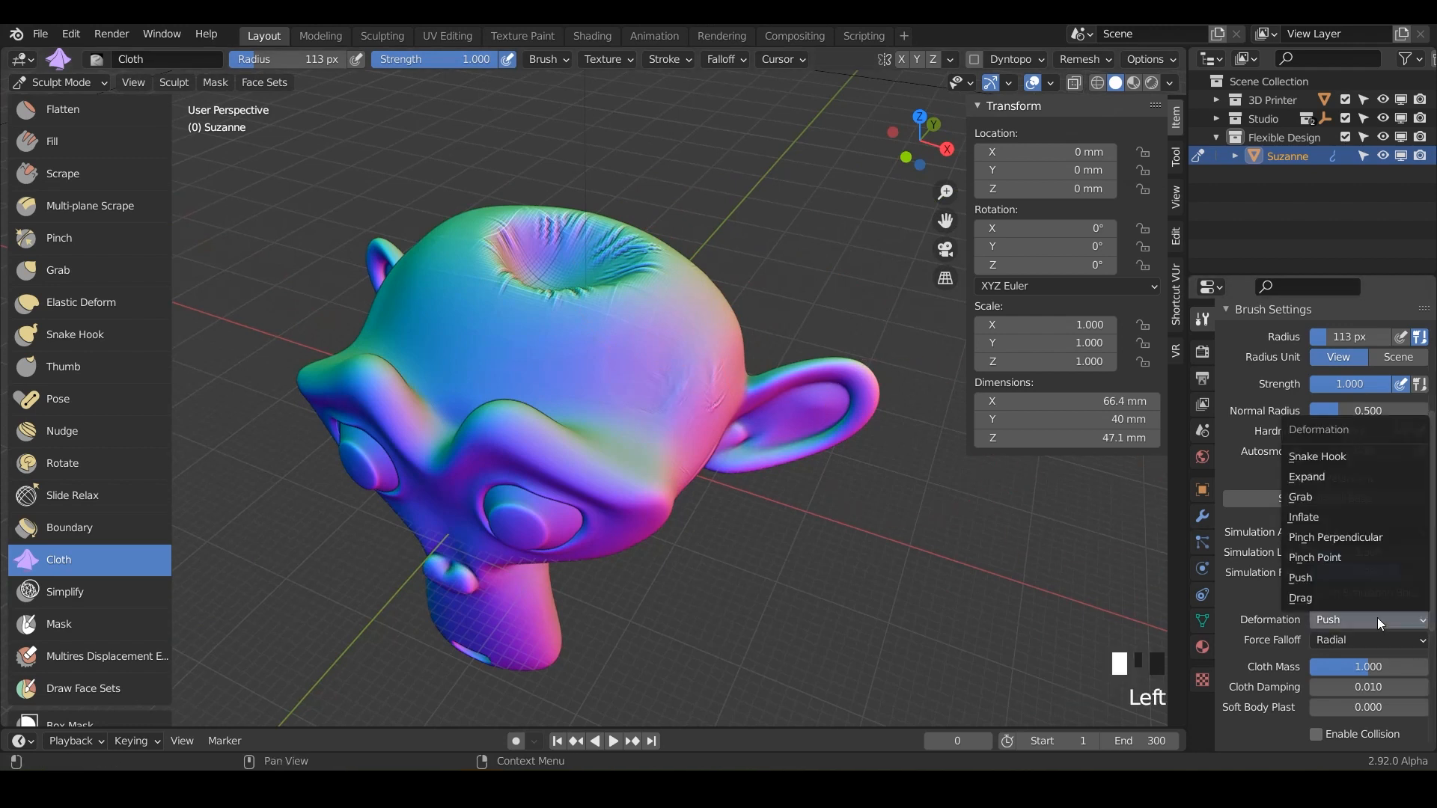
pyautogui.click(1347, 561)
pyautogui.moveTo(653, 383); pyautogui.dragTo(650, 377)
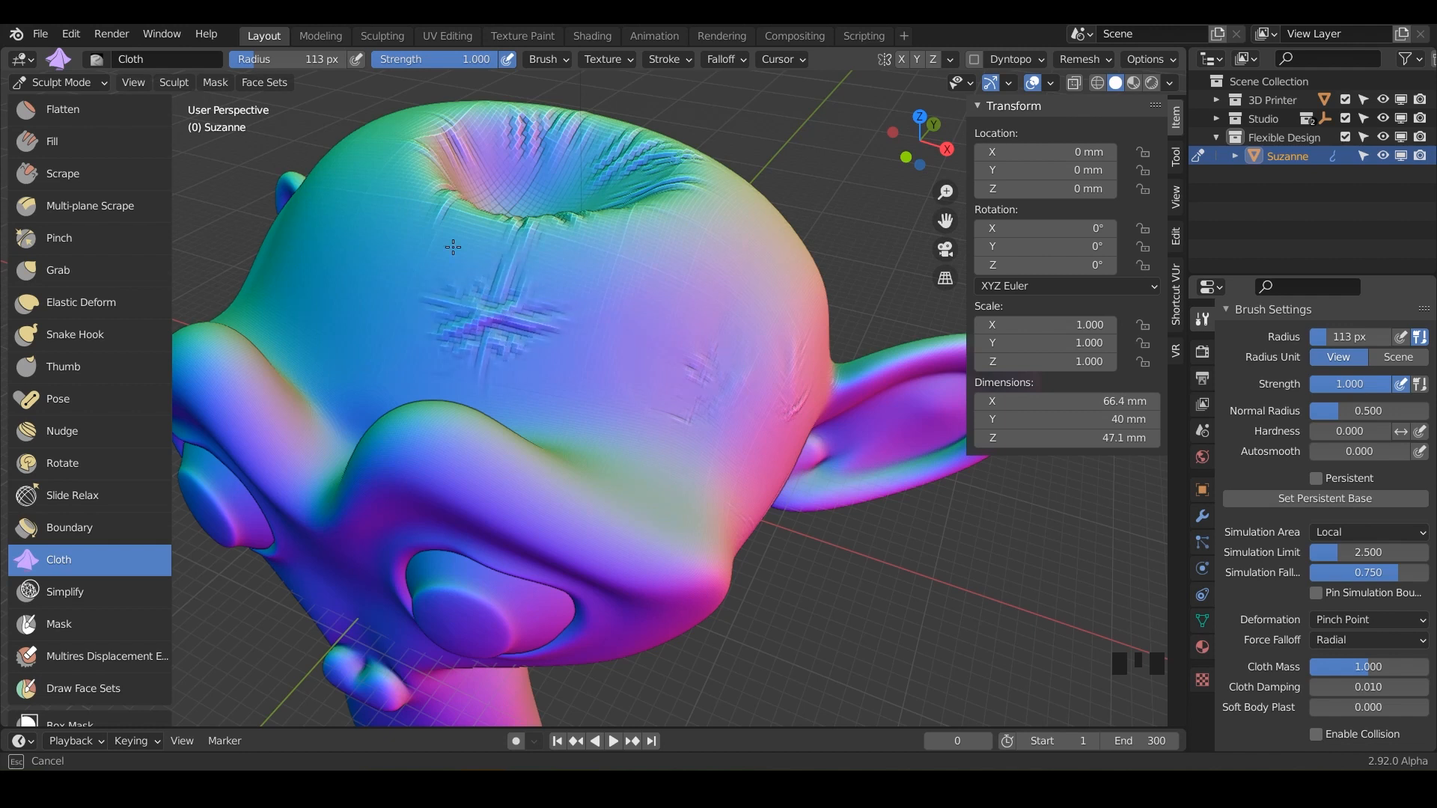
pyautogui.moveTo(500, 309); pyautogui.dragTo(496, 313)
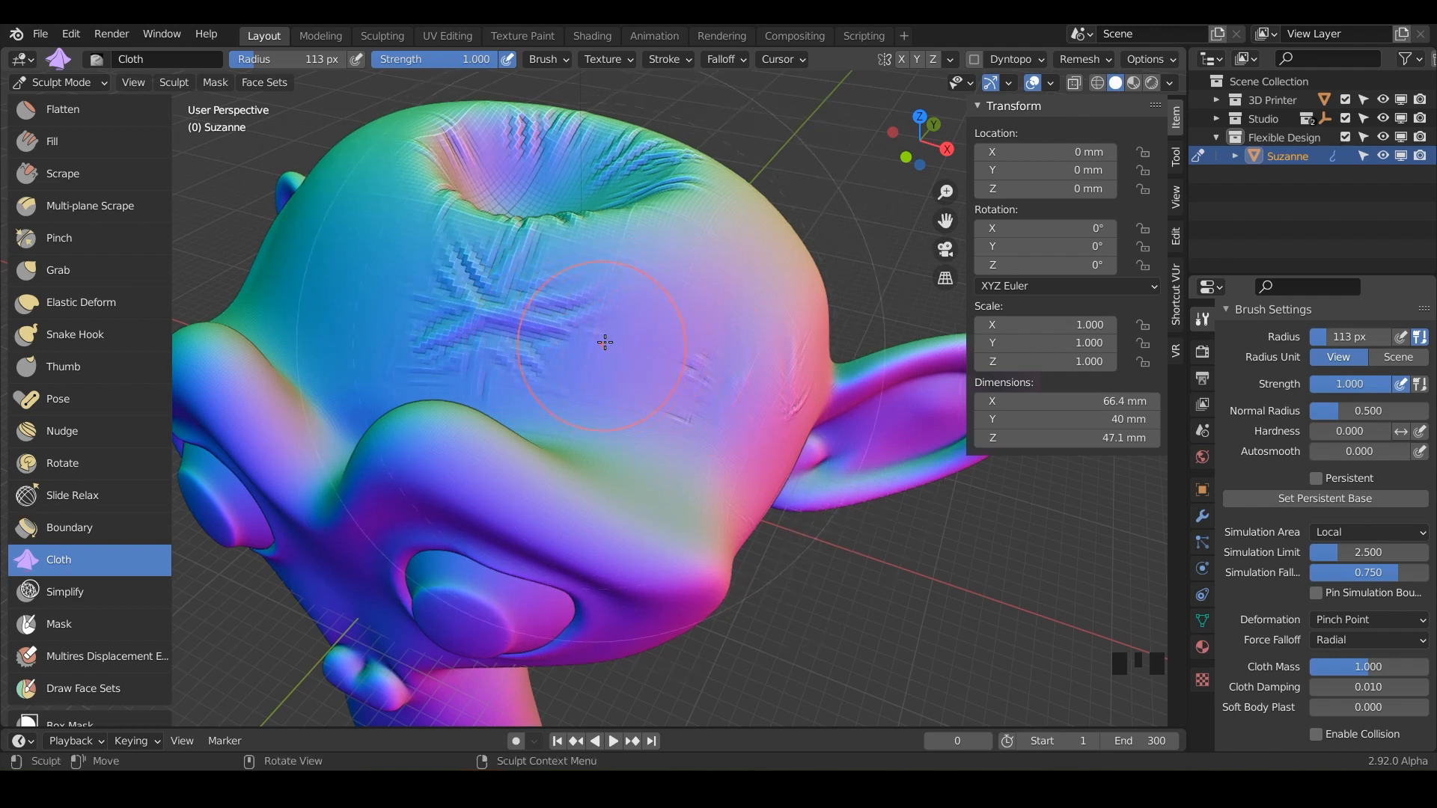
# - Set the Cloth brush's Deformation to Pinch Perpendicular and stroke a diagonal crease across the other side of the forehead
pyautogui.click(1362, 619)
pyautogui.click(1352, 538)
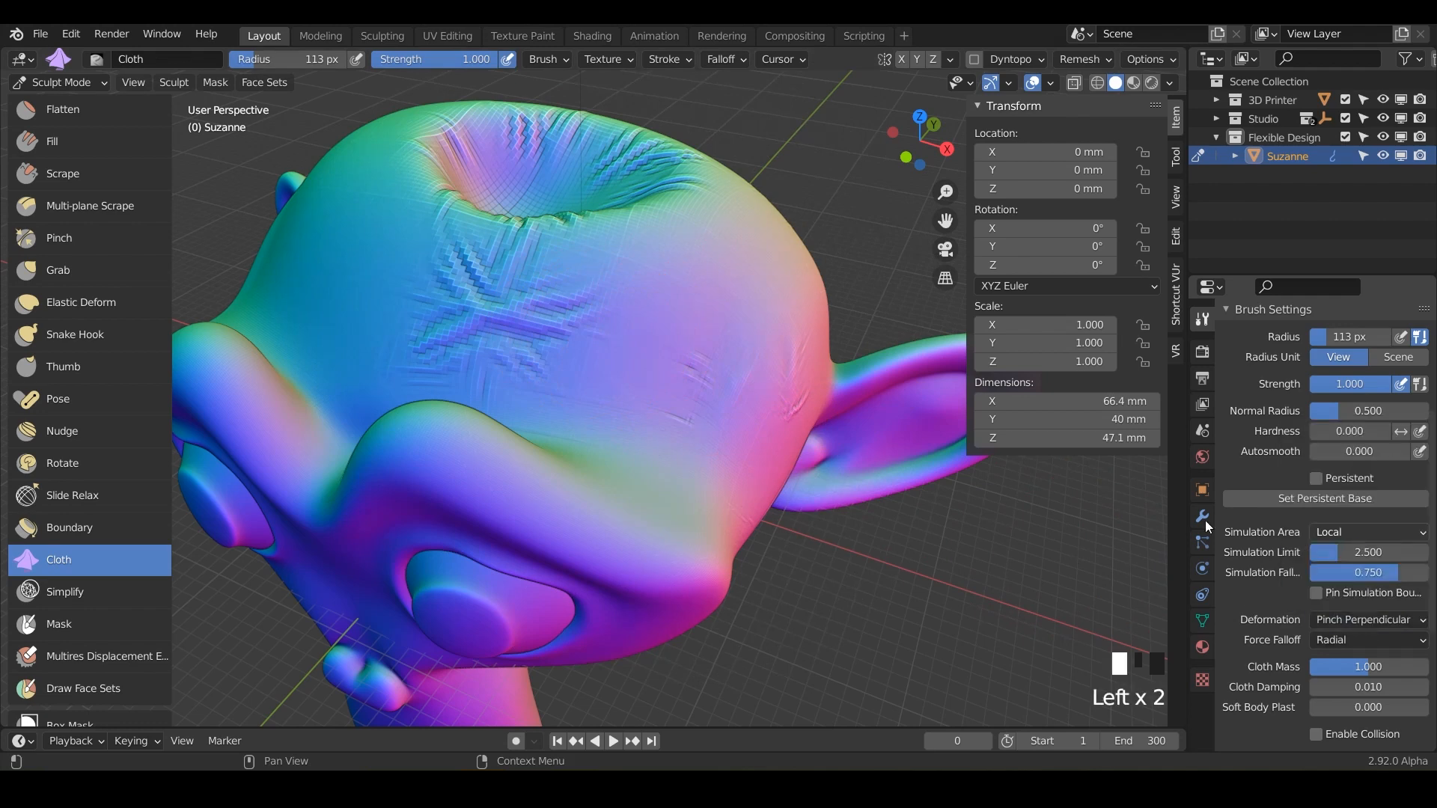
pyautogui.moveTo(569, 374); pyautogui.dragTo(665, 372, button='middle')
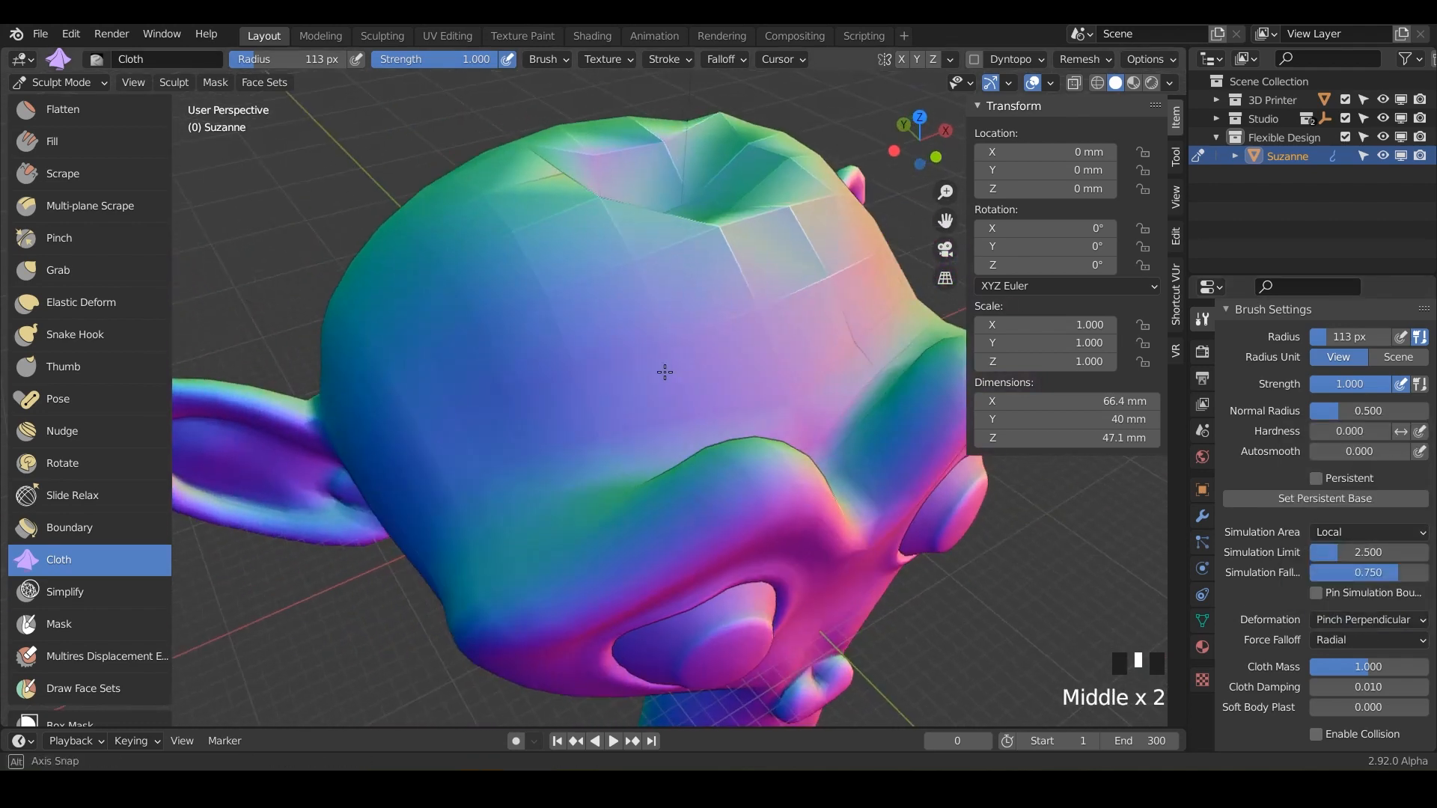
pyautogui.moveTo(587, 327); pyautogui.dragTo(588, 333)
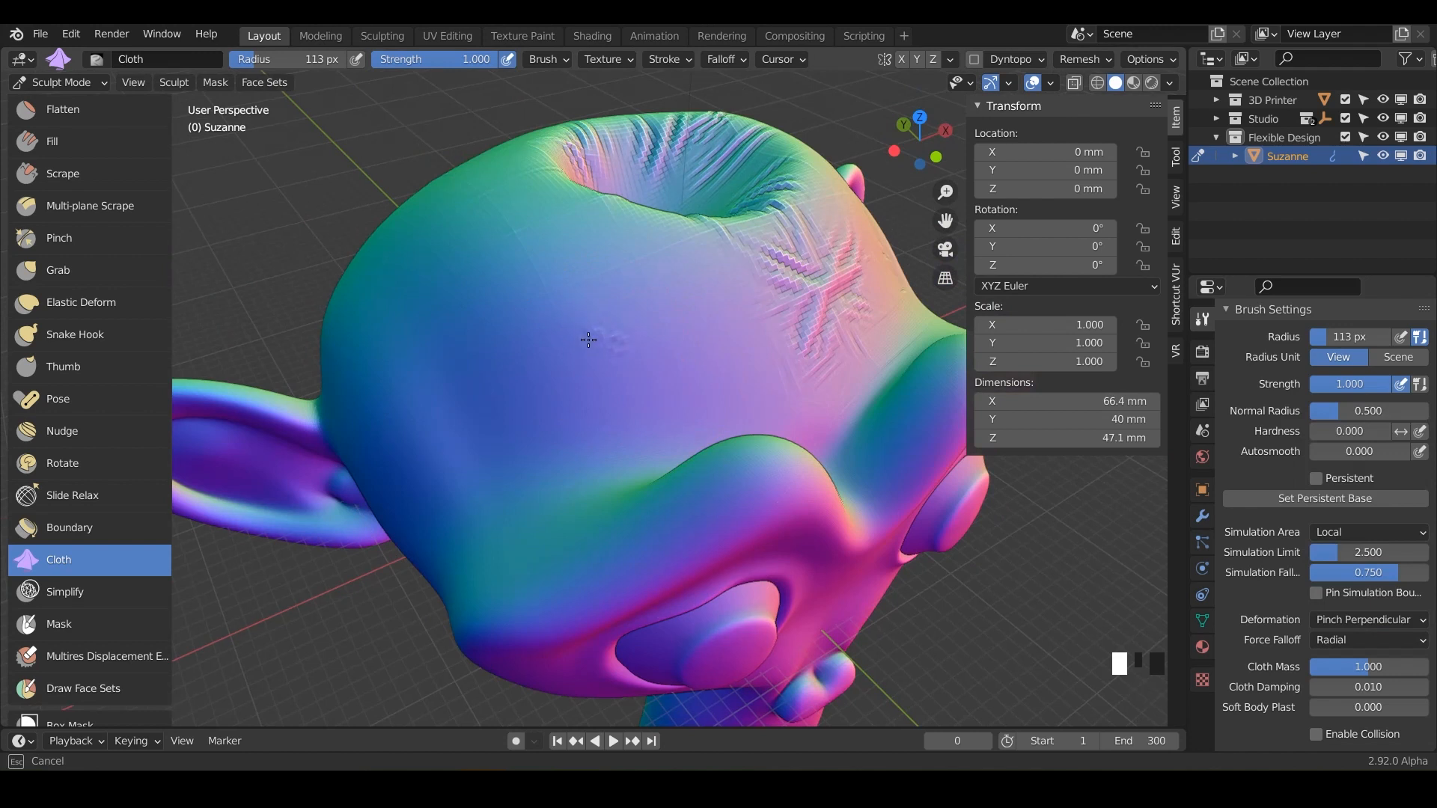
pyautogui.moveTo(588, 339)
pyautogui.mouseDown()
pyautogui.moveTo(545, 309)
pyautogui.moveTo(605, 291)
pyautogui.moveTo(554, 393)
pyautogui.mouseUp()
pyautogui.moveTo(691, 336); pyautogui.dragTo(577, 331, button='middle')
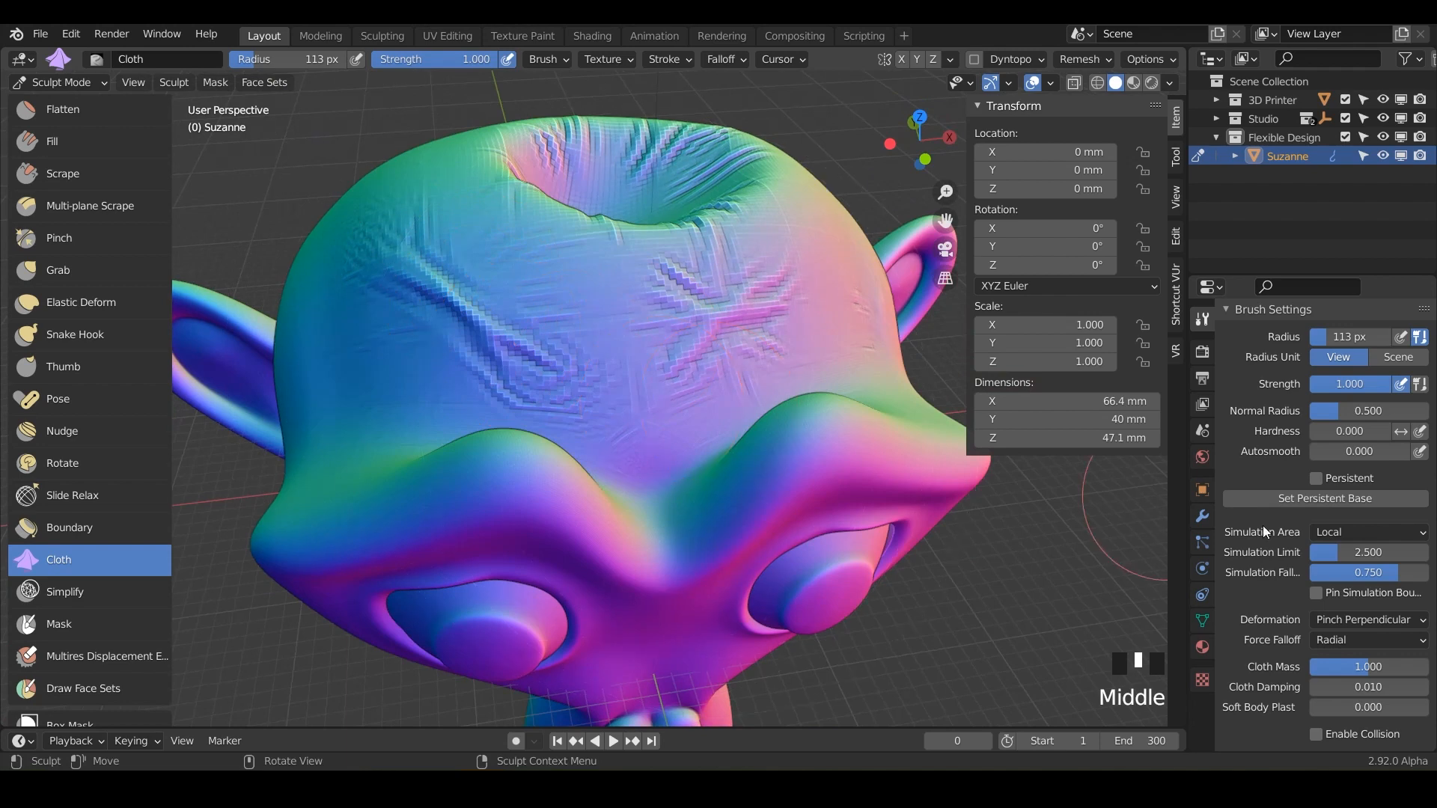
# - Set the Cloth brush's Deformation to Inflate and swell the middle of the back of the head
pyautogui.click(1368, 619)
pyautogui.click(1350, 518)
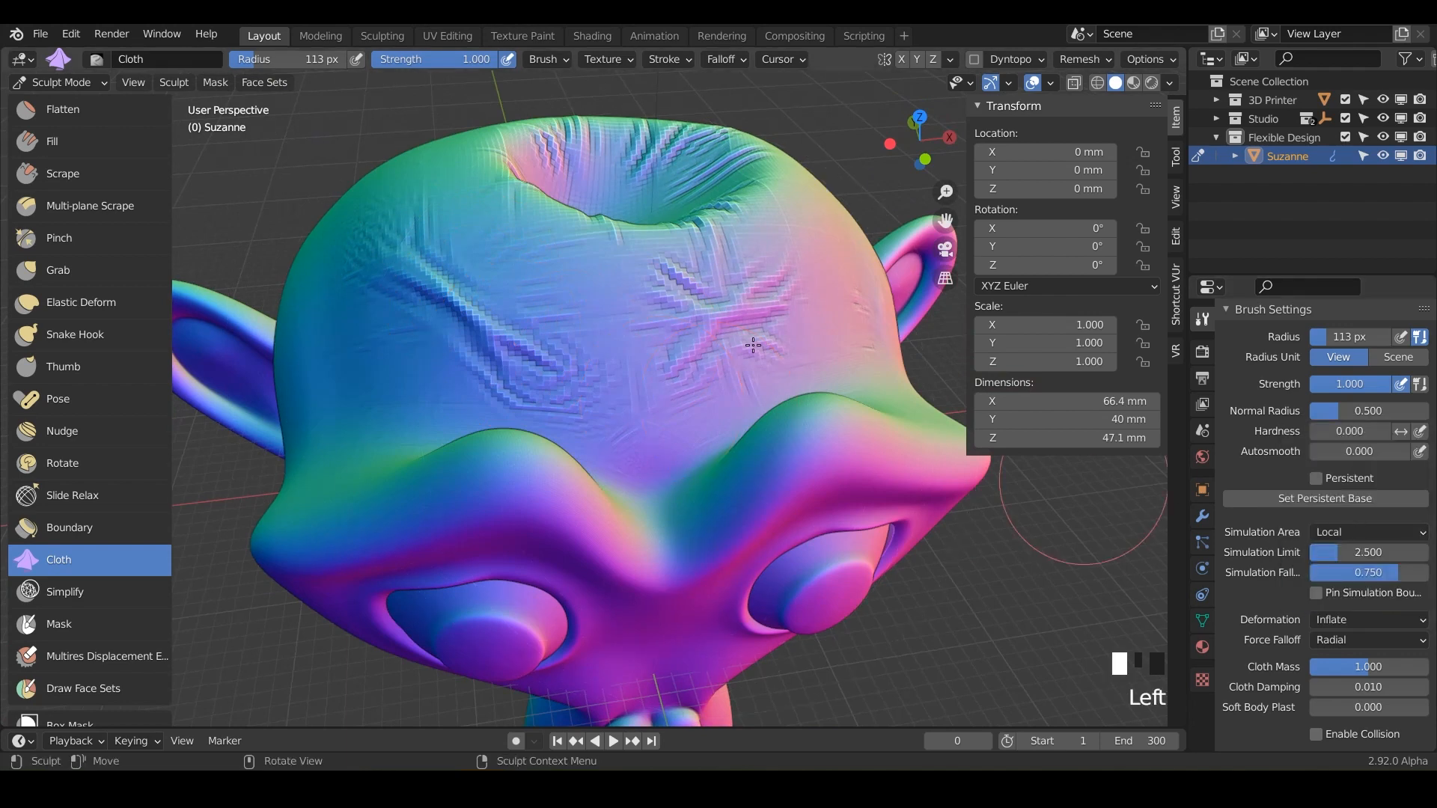
pyautogui.moveTo(731, 229); pyautogui.dragTo(816, 241, button='middle')
pyautogui.moveTo(628, 289); pyautogui.dragTo(920, 224, button='middle')
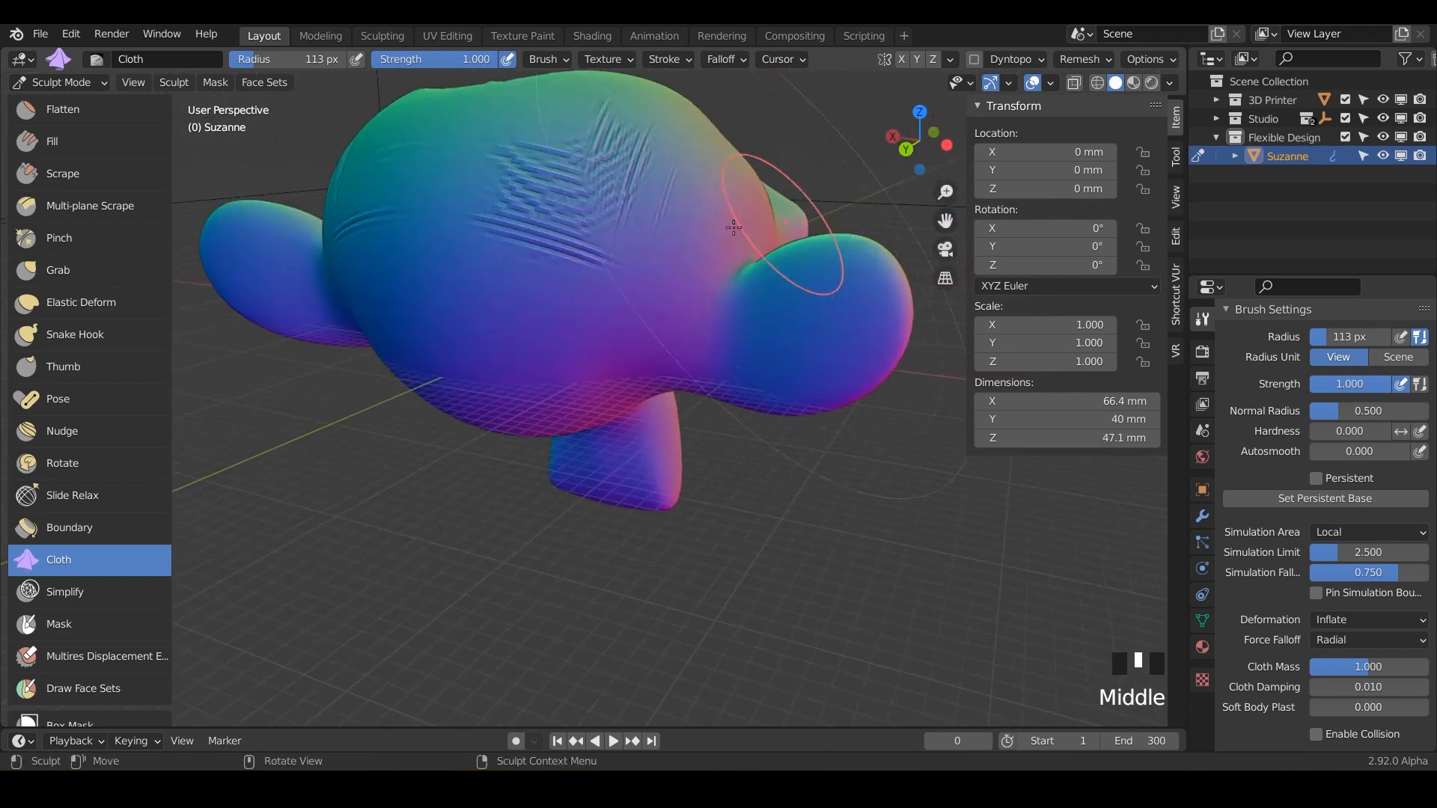
pyautogui.moveTo(529, 282); pyautogui.dragTo(618, 282, button='middle')
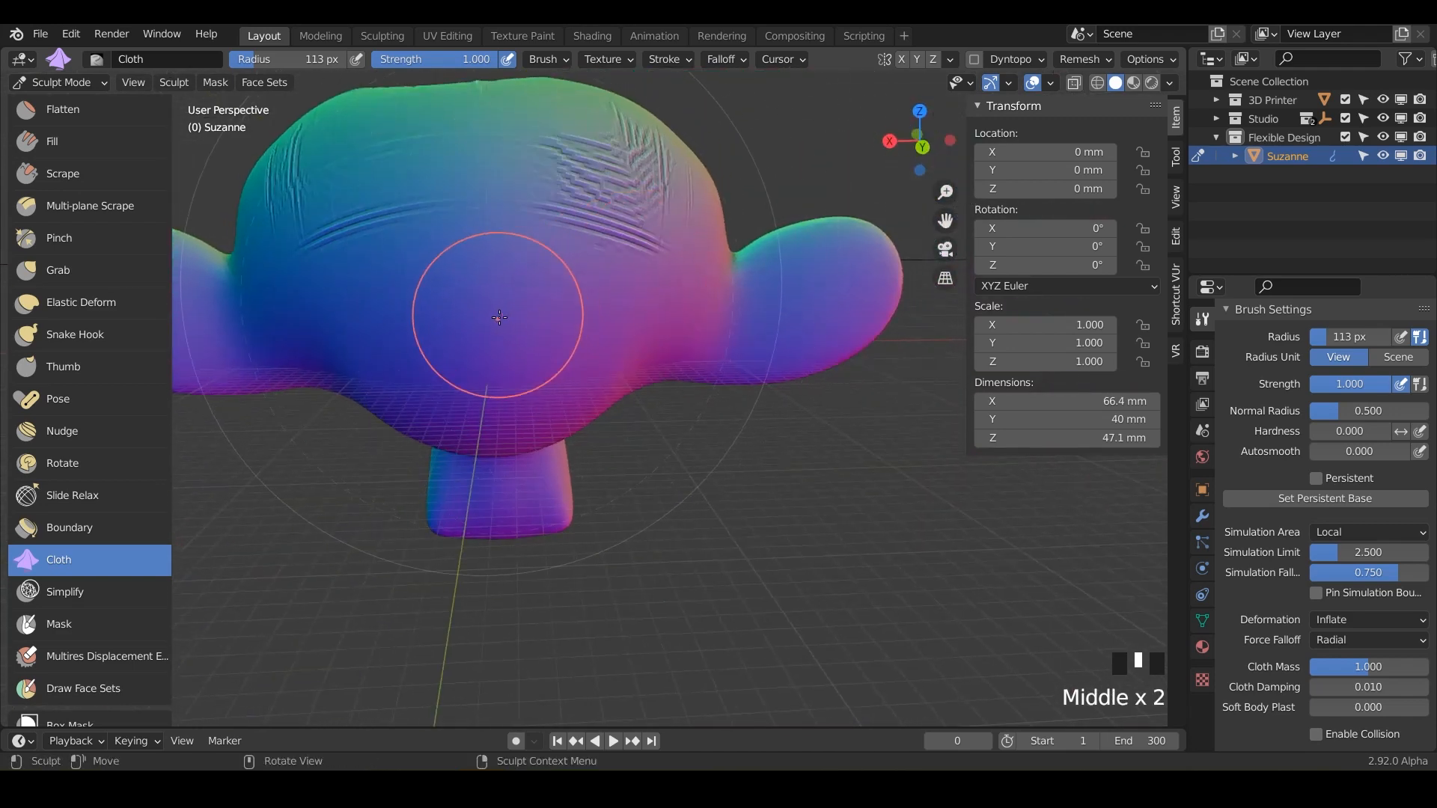
pyautogui.moveTo(499, 317); pyautogui.dragTo(502, 316)
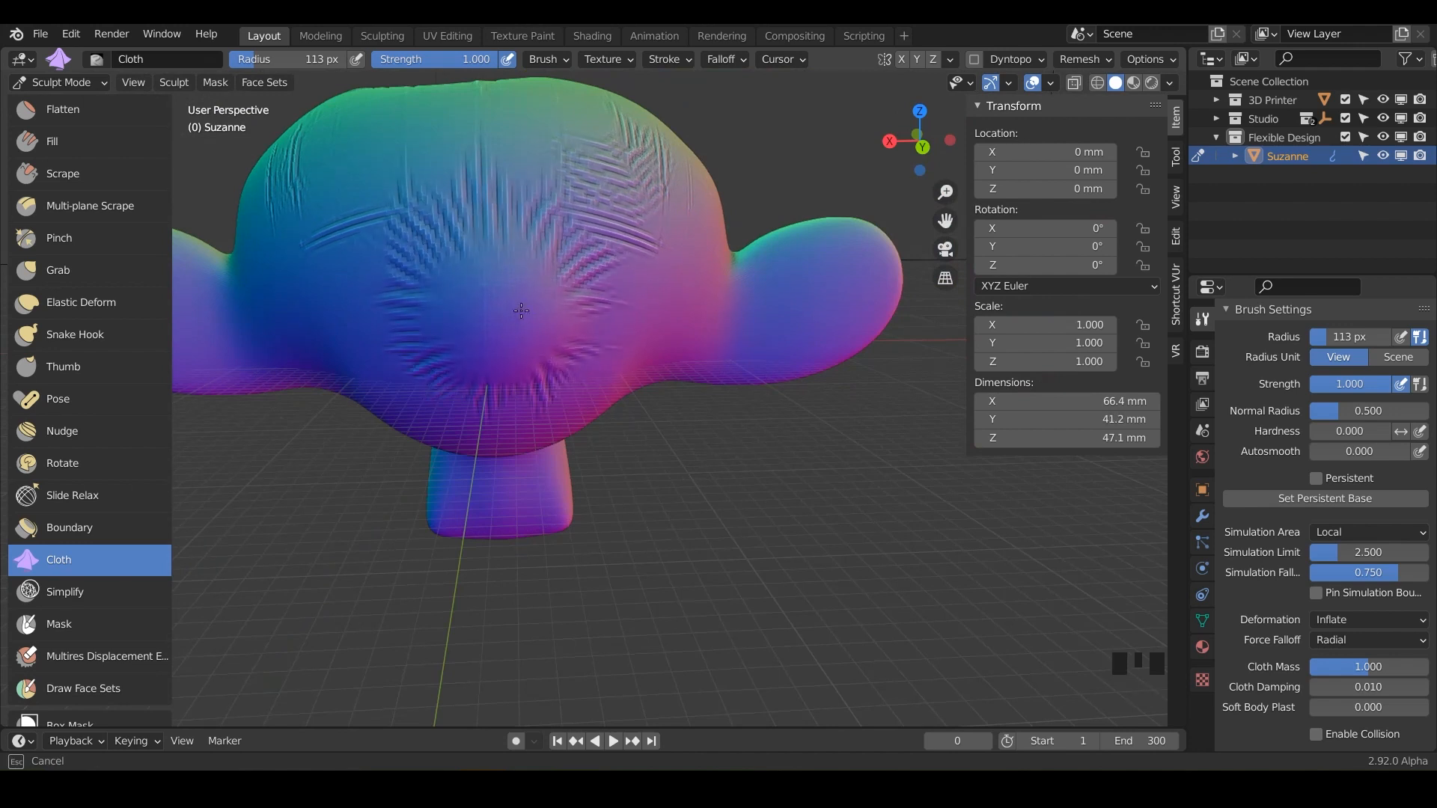
pyautogui.moveTo(521, 310); pyautogui.dragTo(528, 299)
# - Examine the inflated bulge and its surrounding wrinkles on the back of the head from several angles
pyautogui.moveTo(622, 324)
pyautogui.mouseDown(button='middle')
pyautogui.moveTo(676, 345)
pyautogui.moveTo(684, 330)
pyautogui.moveTo(551, 327)
pyautogui.mouseUp(button='middle')
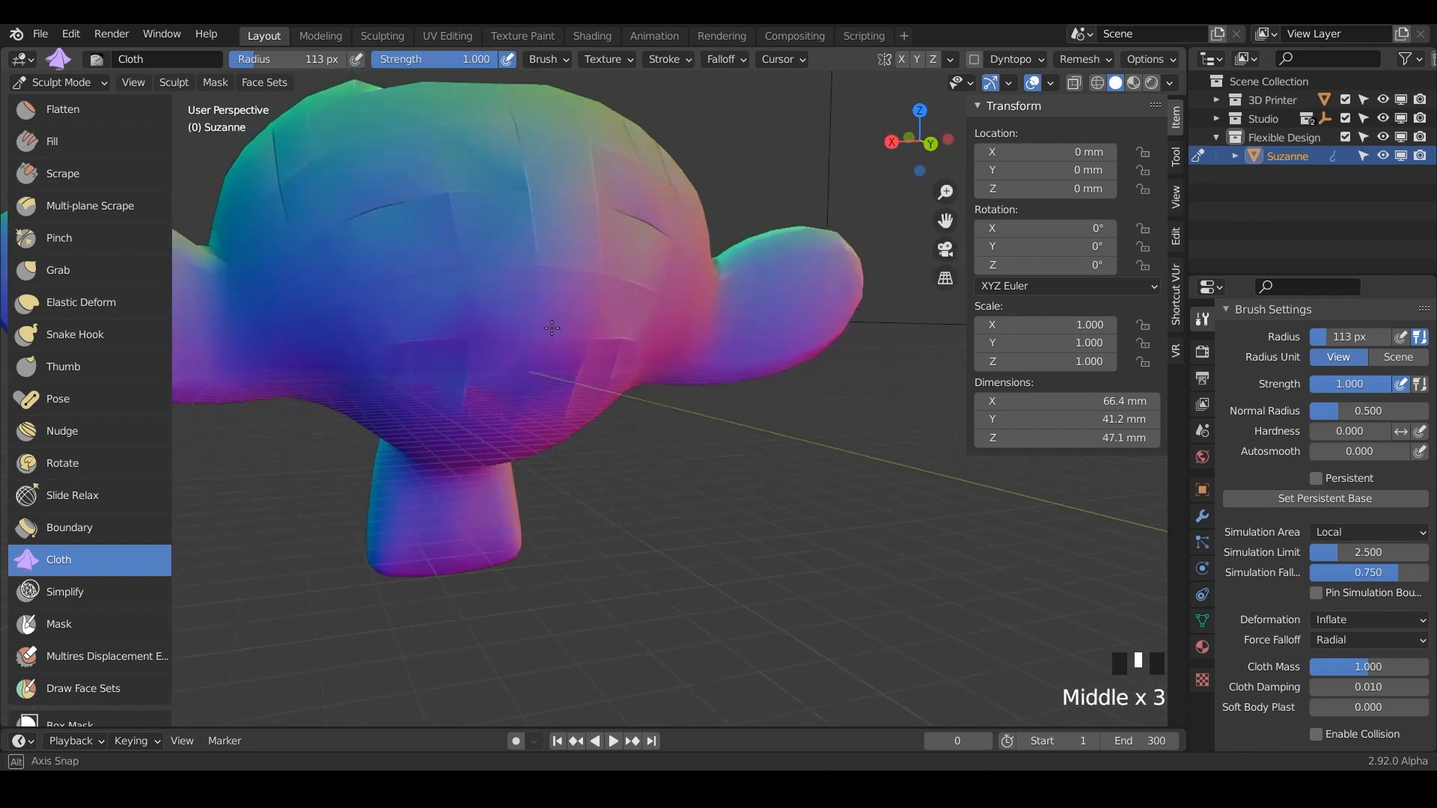
pyautogui.moveTo(552, 328); pyautogui.dragTo(524, 322)
pyautogui.moveTo(523, 322); pyautogui.dragTo(417, 321, button='middle')
pyautogui.moveTo(593, 272); pyautogui.dragTo(496, 273, button='middle')
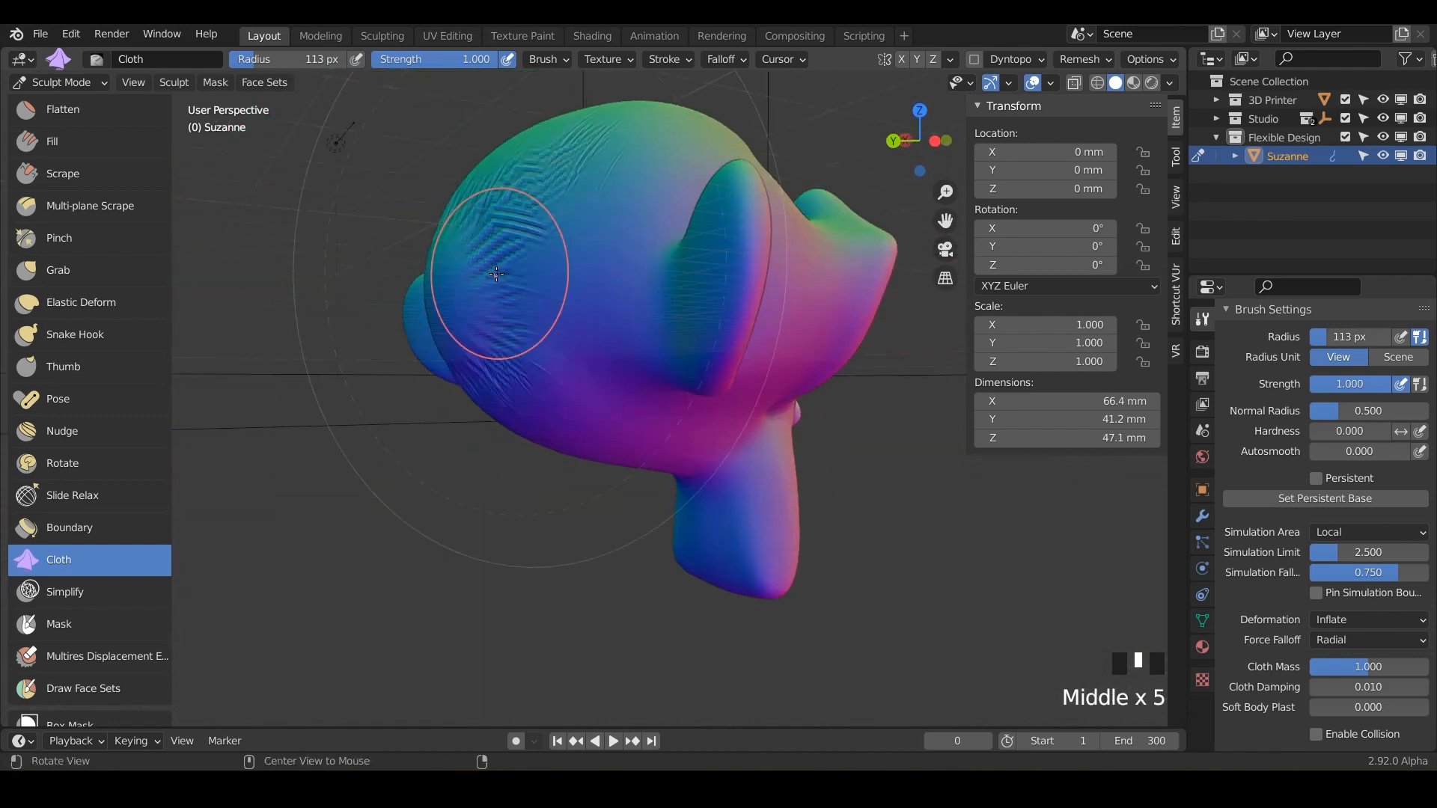
pyautogui.moveTo(493, 345); pyautogui.dragTo(589, 357, button='middle')
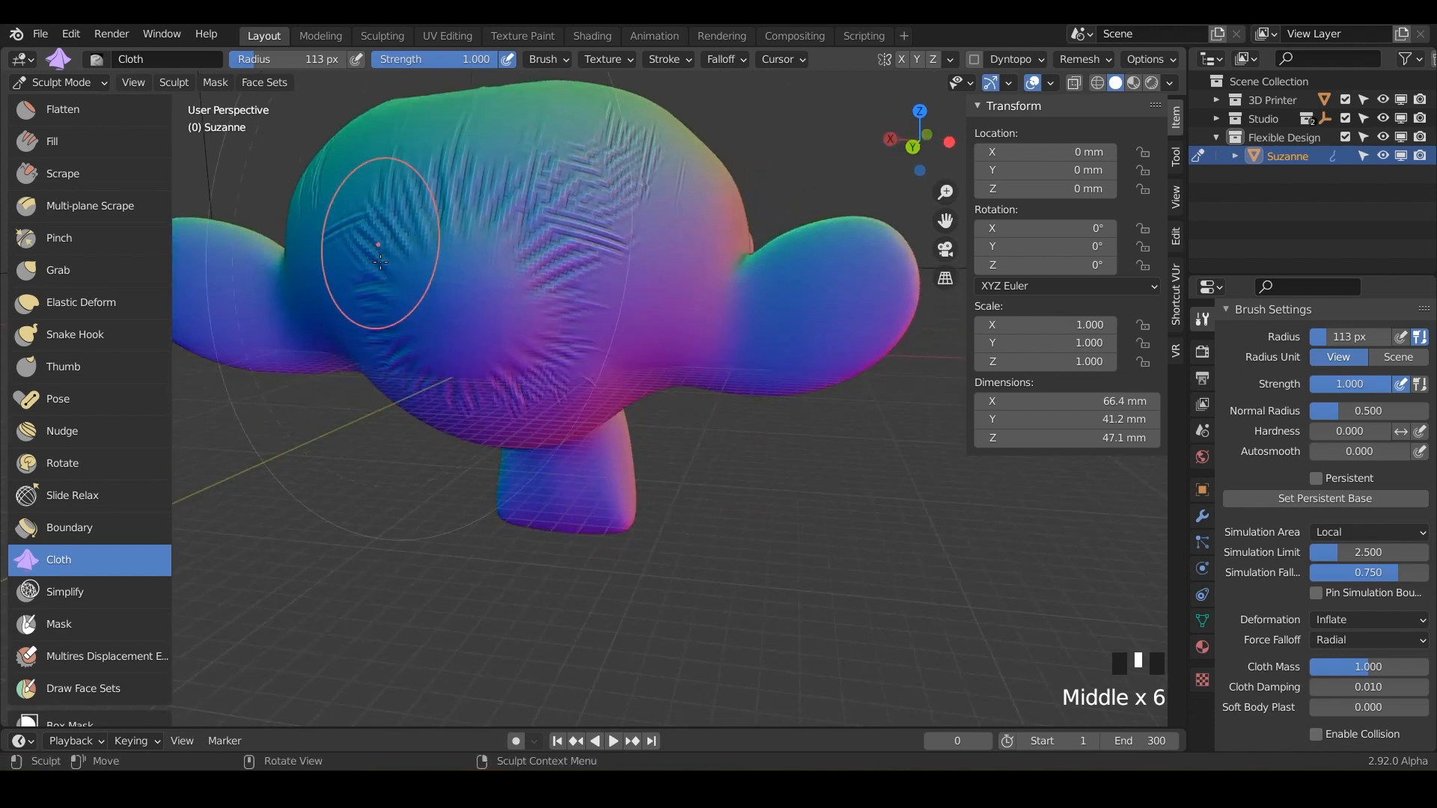
pyautogui.moveTo(712, 449); pyautogui.dragTo(713, 409, button='middle')
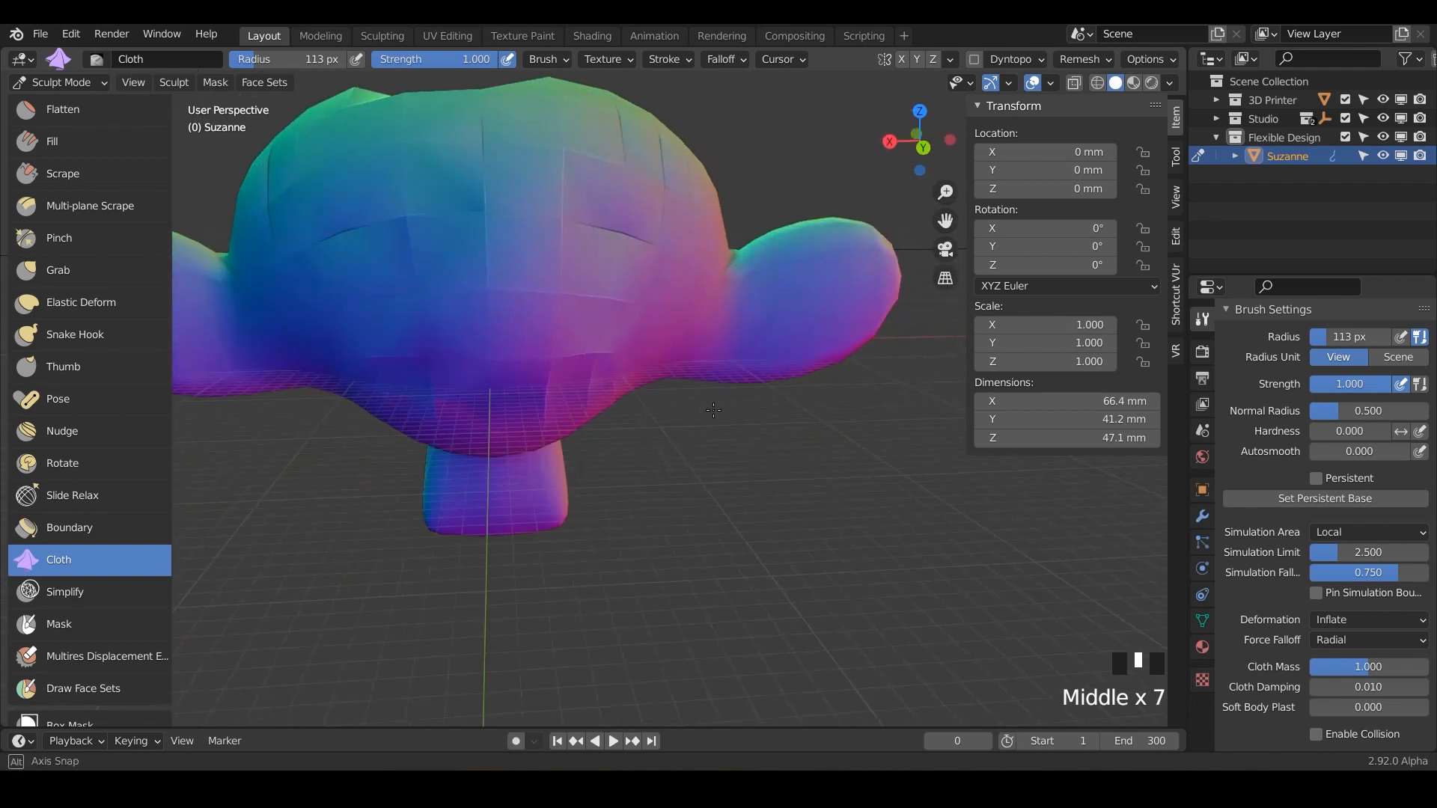
pyautogui.moveTo(714, 410)
pyautogui.mouseDown()
pyautogui.moveTo(593, 272)
pyautogui.moveTo(529, 295)
pyautogui.moveTo(479, 271)
pyautogui.moveTo(489, 210)
pyautogui.mouseUp()
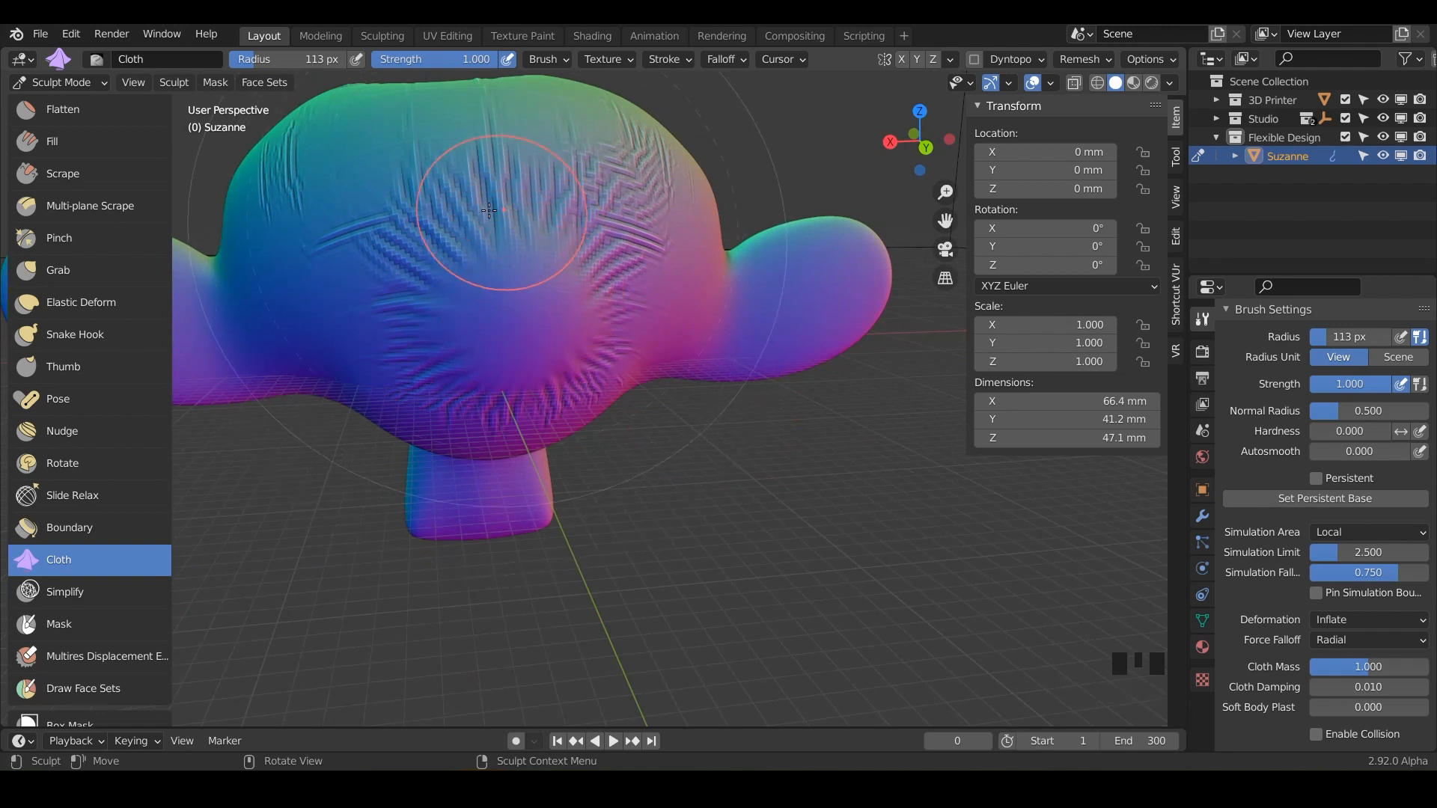
# - Set the Cloth brush's Deformation to Grab and save the file
pyautogui.click(1386, 622)
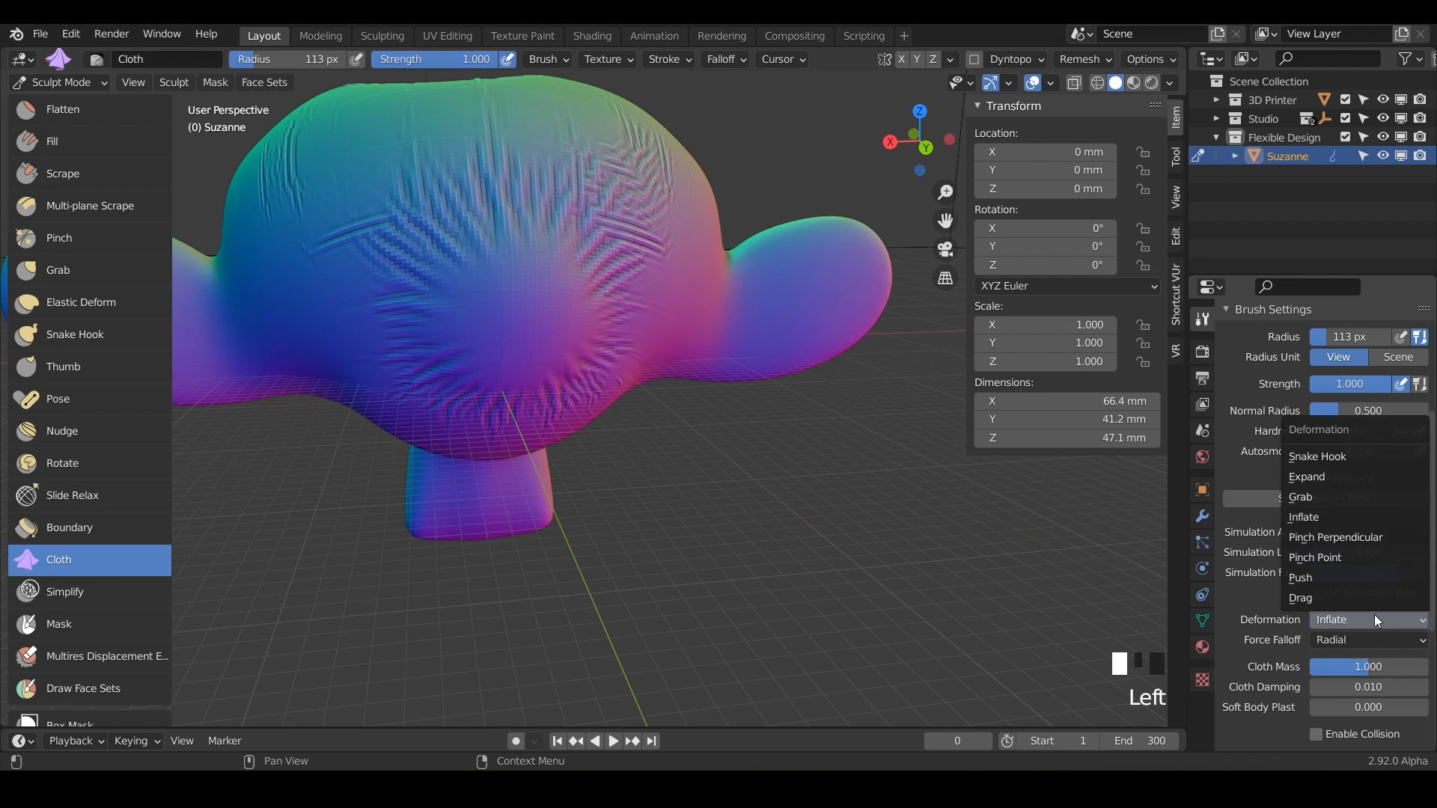
pyautogui.click(1343, 500)
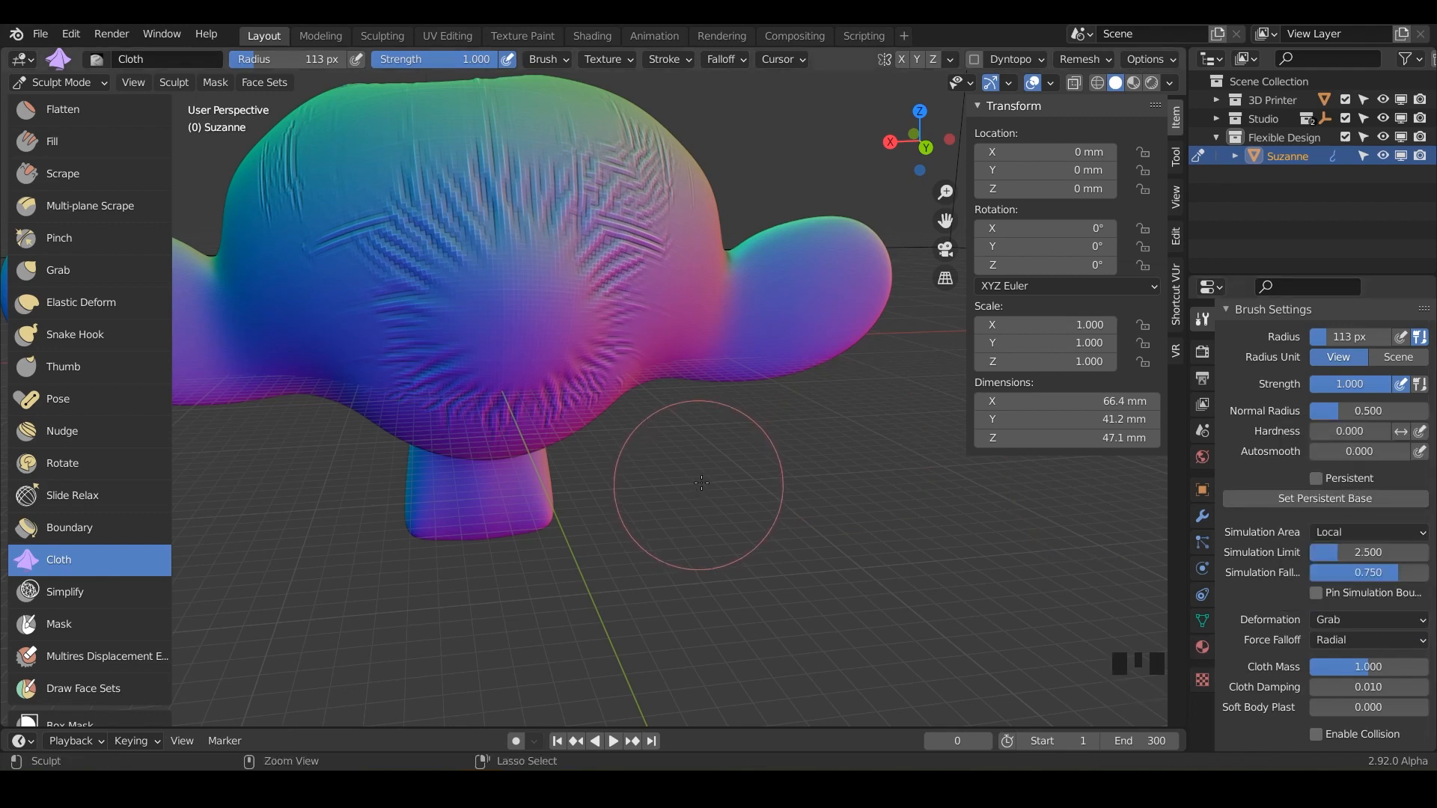
pyautogui.hotkey('ctrl', 's')
# - Grab and pull the surface behind the ear repeatedly to form dense folds on the side of the head
pyautogui.moveTo(594, 369)
pyautogui.mouseDown(button='middle')
pyautogui.moveTo(690, 324)
pyautogui.moveTo(723, 328)
pyautogui.mouseUp(button='middle')
pyautogui.moveTo(515, 239); pyautogui.dragTo(500, 304)
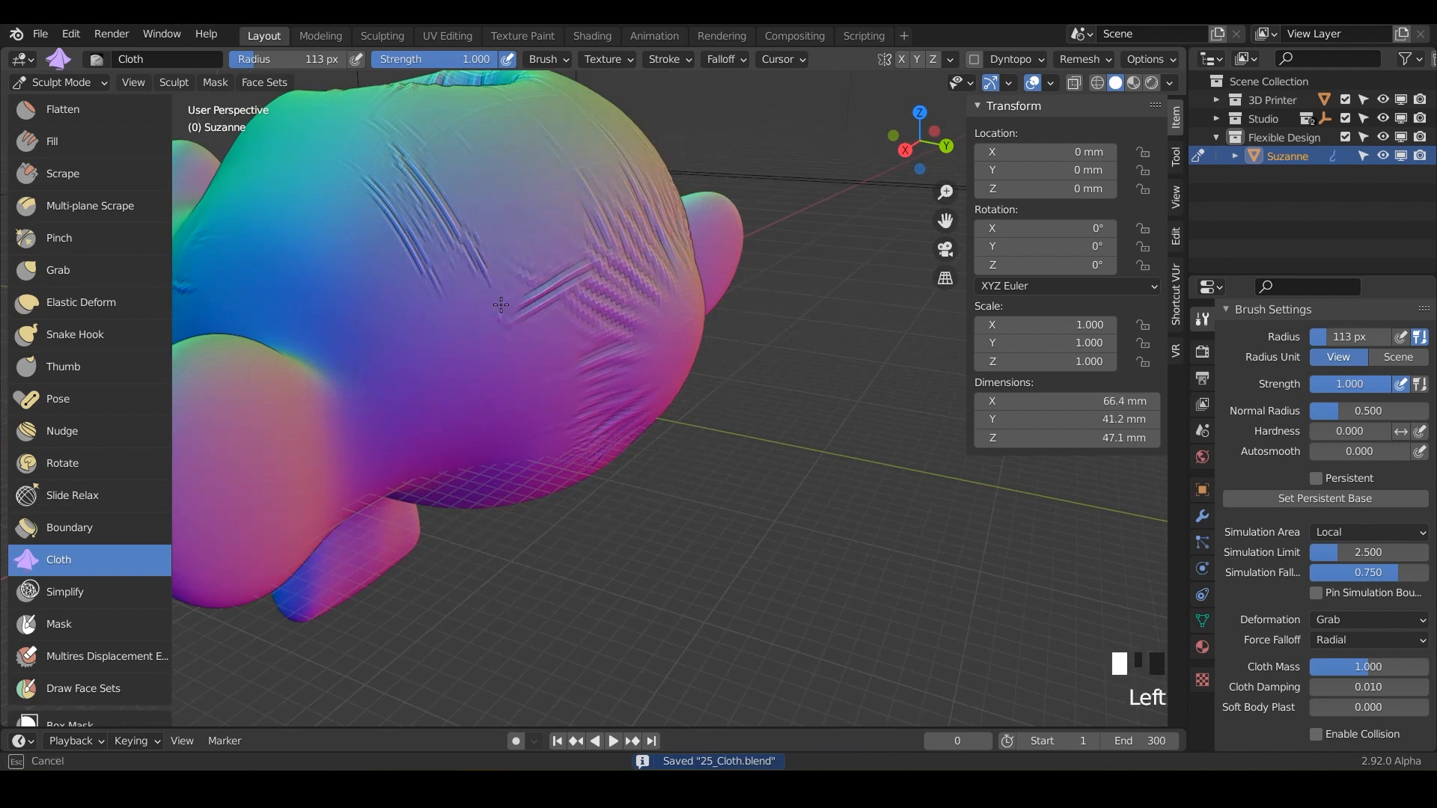
pyautogui.moveTo(483, 386); pyautogui.dragTo(470, 363)
pyautogui.moveTo(505, 278); pyautogui.dragTo(530, 273)
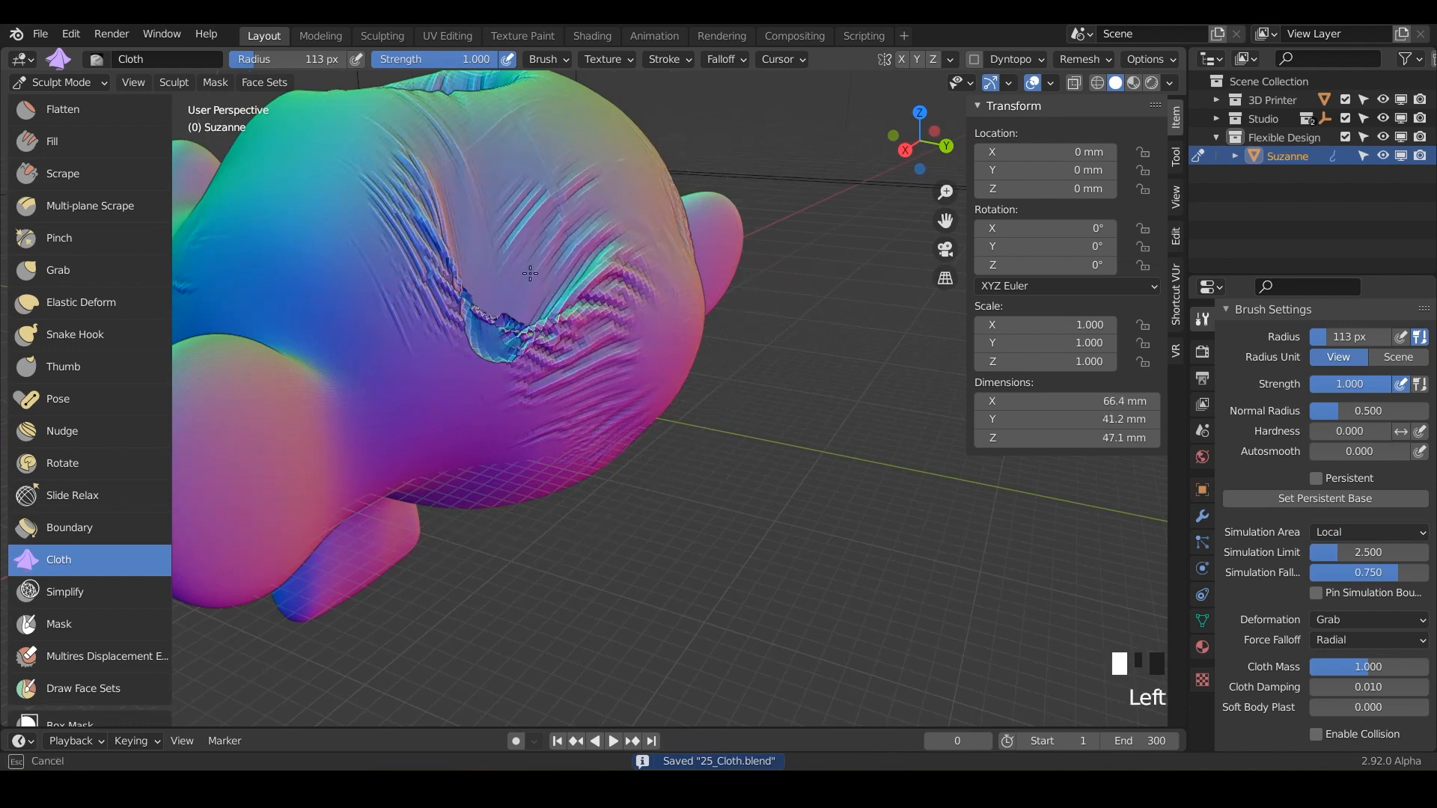
pyautogui.moveTo(521, 346)
pyautogui.mouseDown(button='middle')
pyautogui.moveTo(456, 372)
pyautogui.moveTo(468, 346)
pyautogui.mouseUp(button='middle')
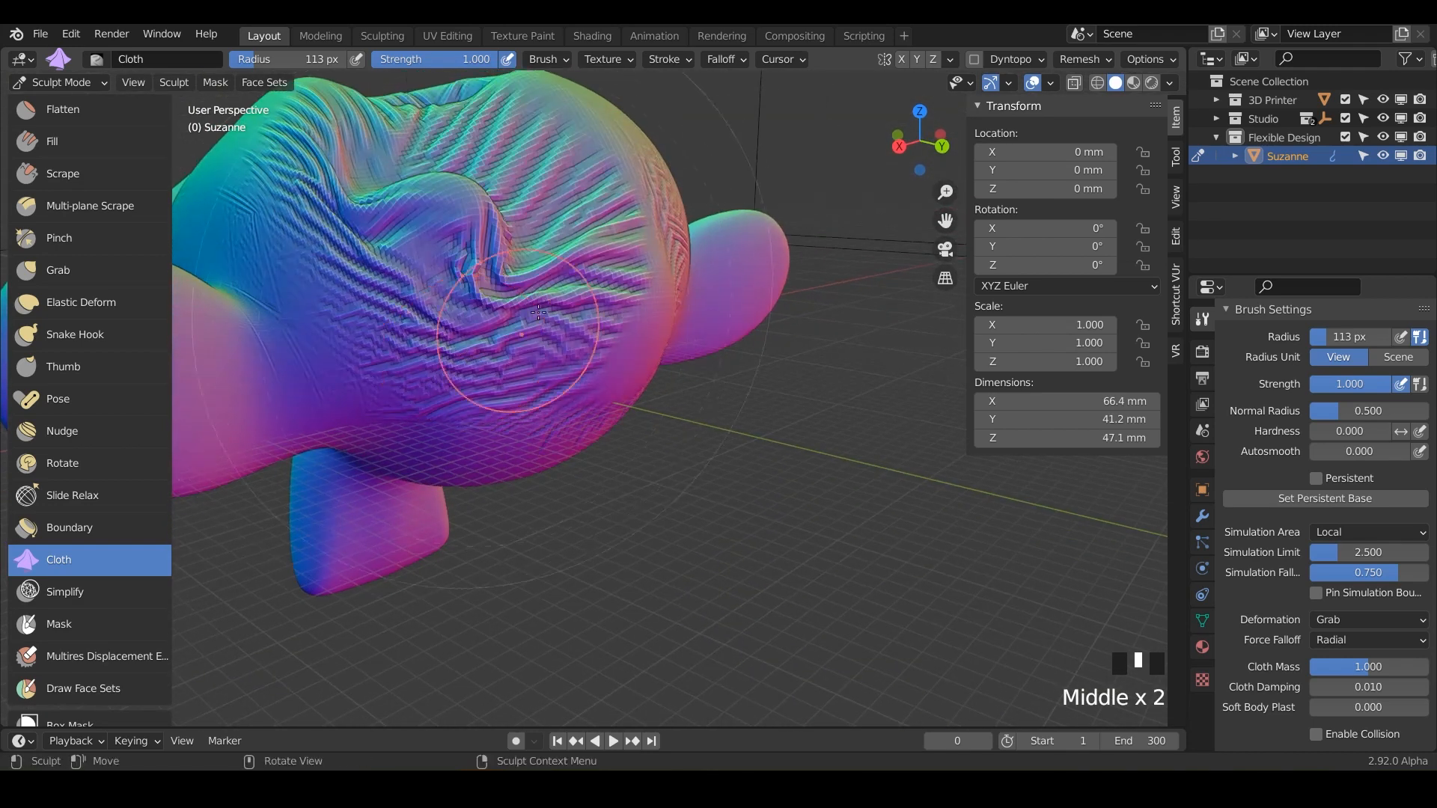
pyautogui.moveTo(542, 268); pyautogui.dragTo(449, 299, button='middle')
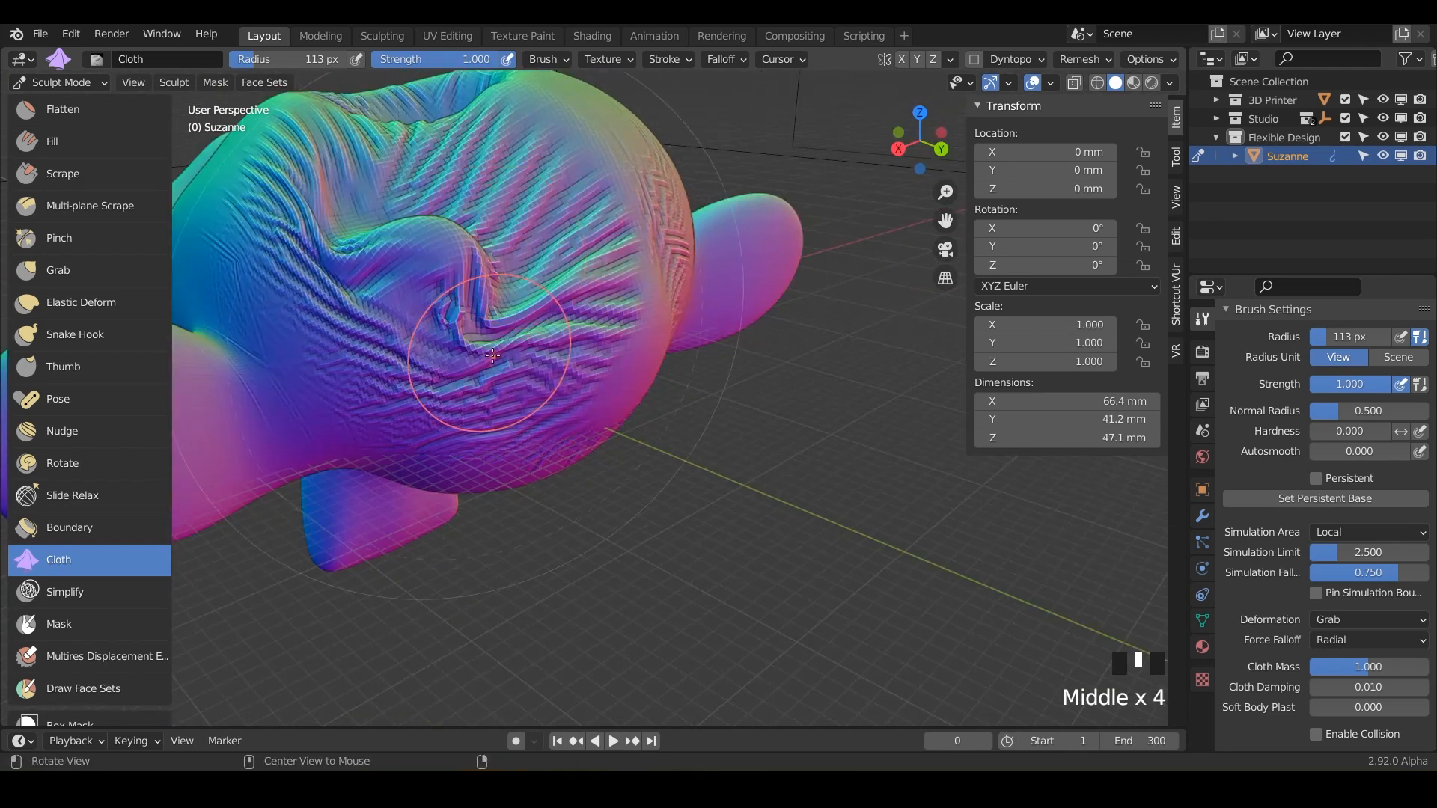
# - Grab the lower edge of the opposite ear and pull it downward into a wrinkled tip
pyautogui.moveTo(486, 344); pyautogui.dragTo(550, 335, button='middle')
pyautogui.keyDown('shift'); pyautogui.moveTo(549, 334); pyautogui.dragTo(553, 336); pyautogui.keyUp('shift')
pyautogui.moveTo(552, 335); pyautogui.dragTo(485, 366, button='middle')
pyautogui.keyDown('shift'); pyautogui.moveTo(601, 313); pyautogui.dragTo(488, 329, button='middle'); pyautogui.keyUp('shift')
pyautogui.moveTo(442, 381)
pyautogui.mouseDown(button='middle')
pyautogui.moveTo(408, 388)
pyautogui.moveTo(729, 344)
pyautogui.mouseUp(button='middle')
pyautogui.moveTo(703, 354); pyautogui.dragTo(724, 382)
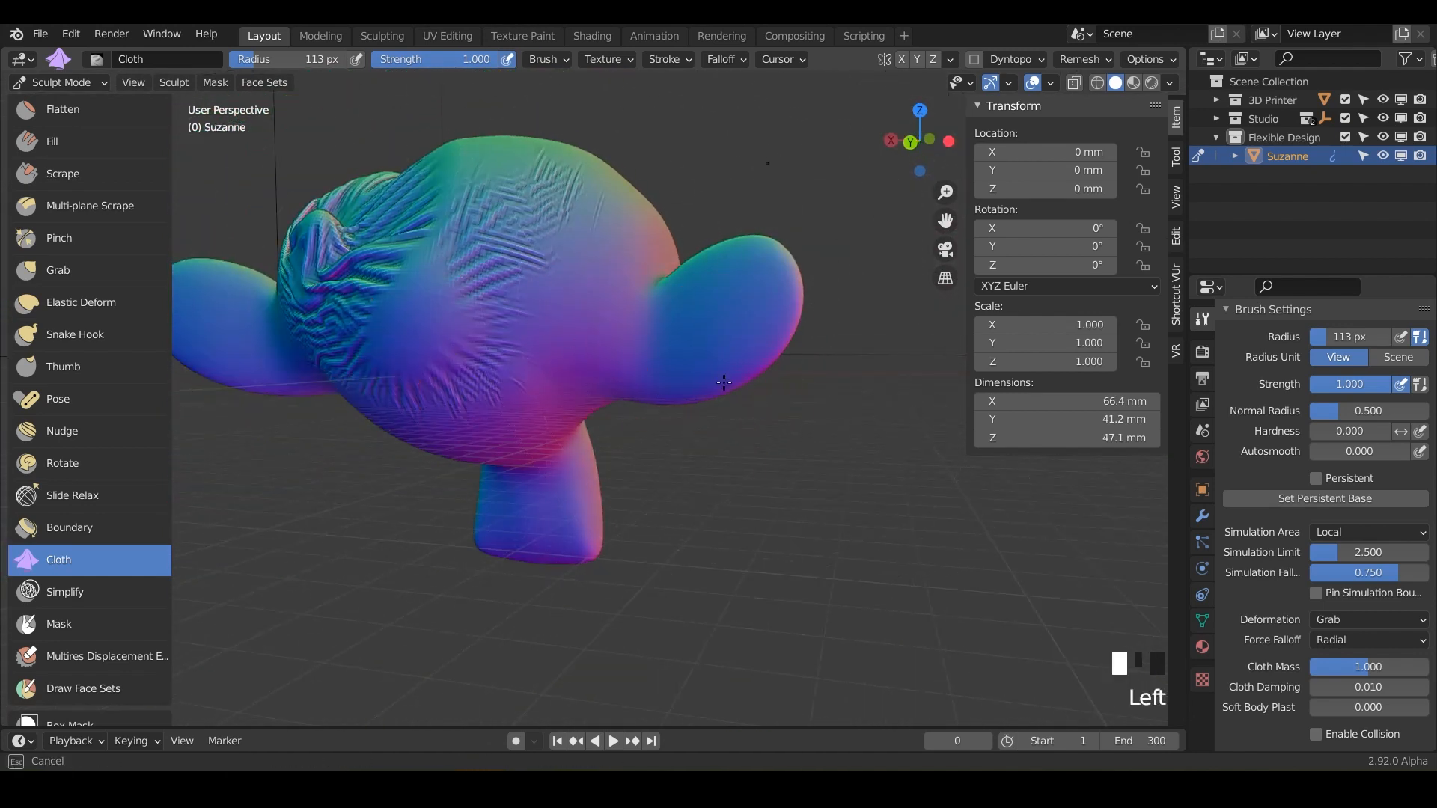
pyautogui.moveTo(706, 438); pyautogui.dragTo(751, 462)
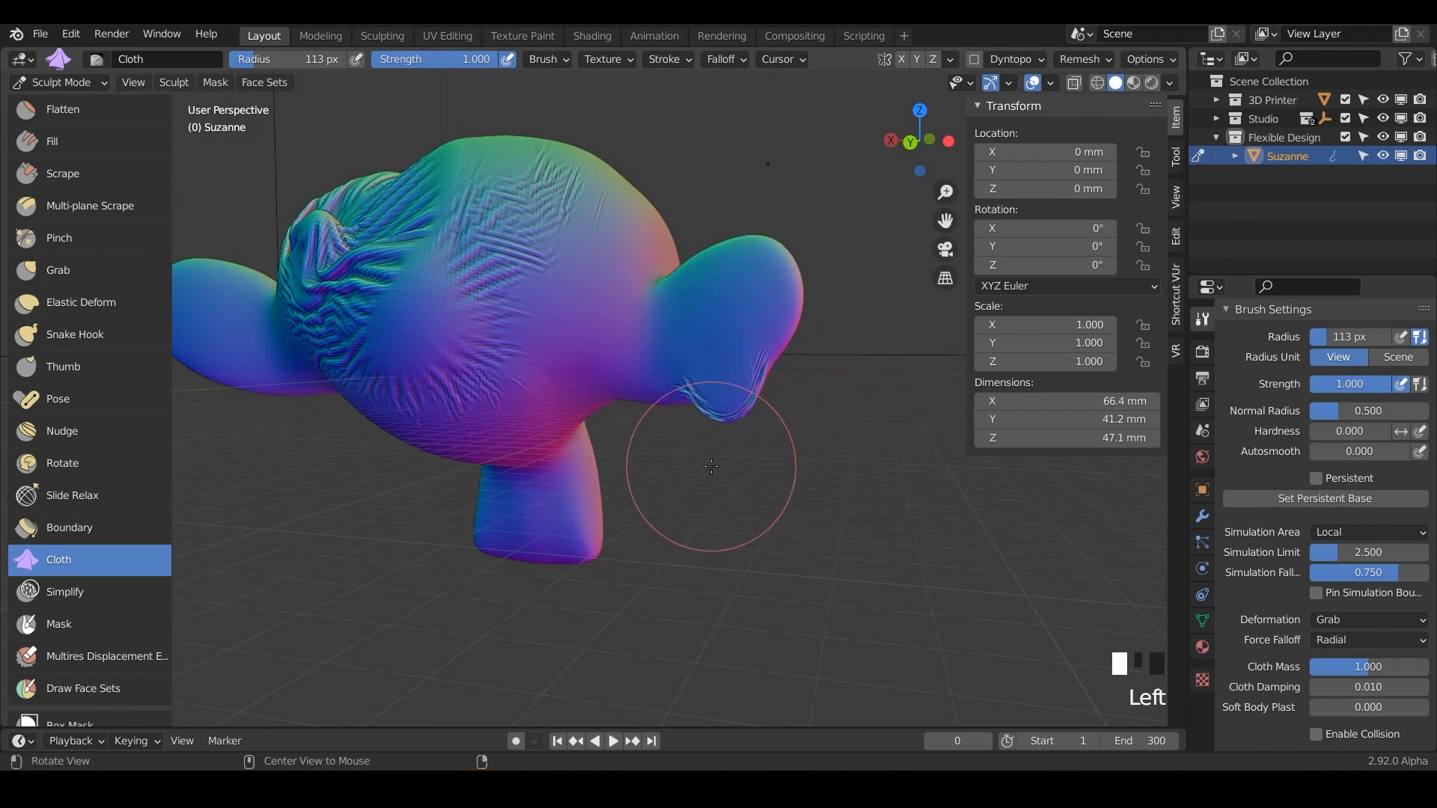
# - Set the Cloth brush strength to 0.500 and grab the surface behind the ear to form small curved folds
pyautogui.moveTo(751, 462)
pyautogui.mouseDown(button='middle')
pyautogui.moveTo(793, 449)
pyautogui.moveTo(657, 411)
pyautogui.moveTo(755, 443)
pyautogui.mouseUp(button='middle')
pyautogui.scroll(4, 757, 449)
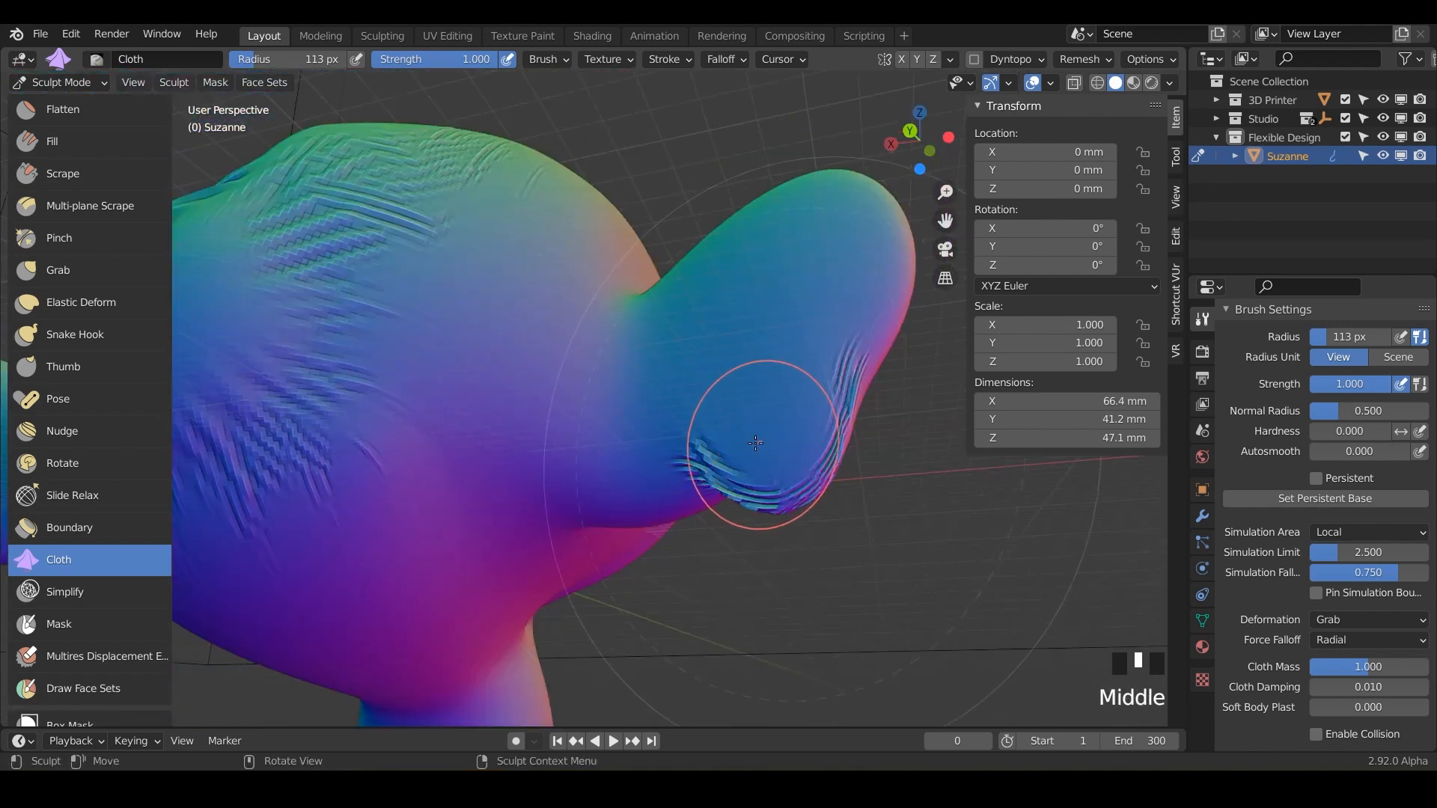
pyautogui.click(468, 56)
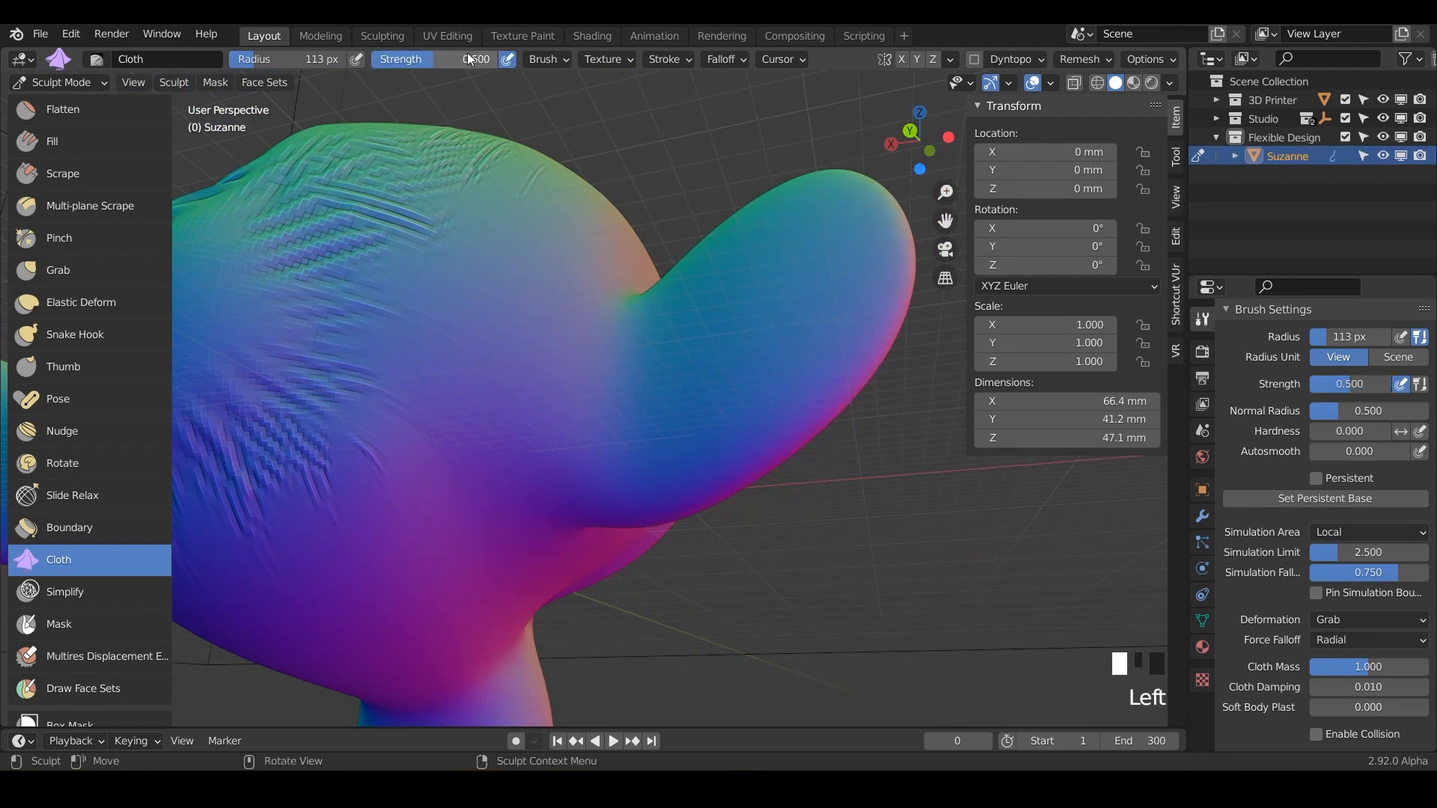
pyautogui.moveTo(454, 307)
pyautogui.mouseDown()
pyautogui.moveTo(474, 379)
pyautogui.moveTo(497, 369)
pyautogui.moveTo(497, 255)
pyautogui.mouseUp()
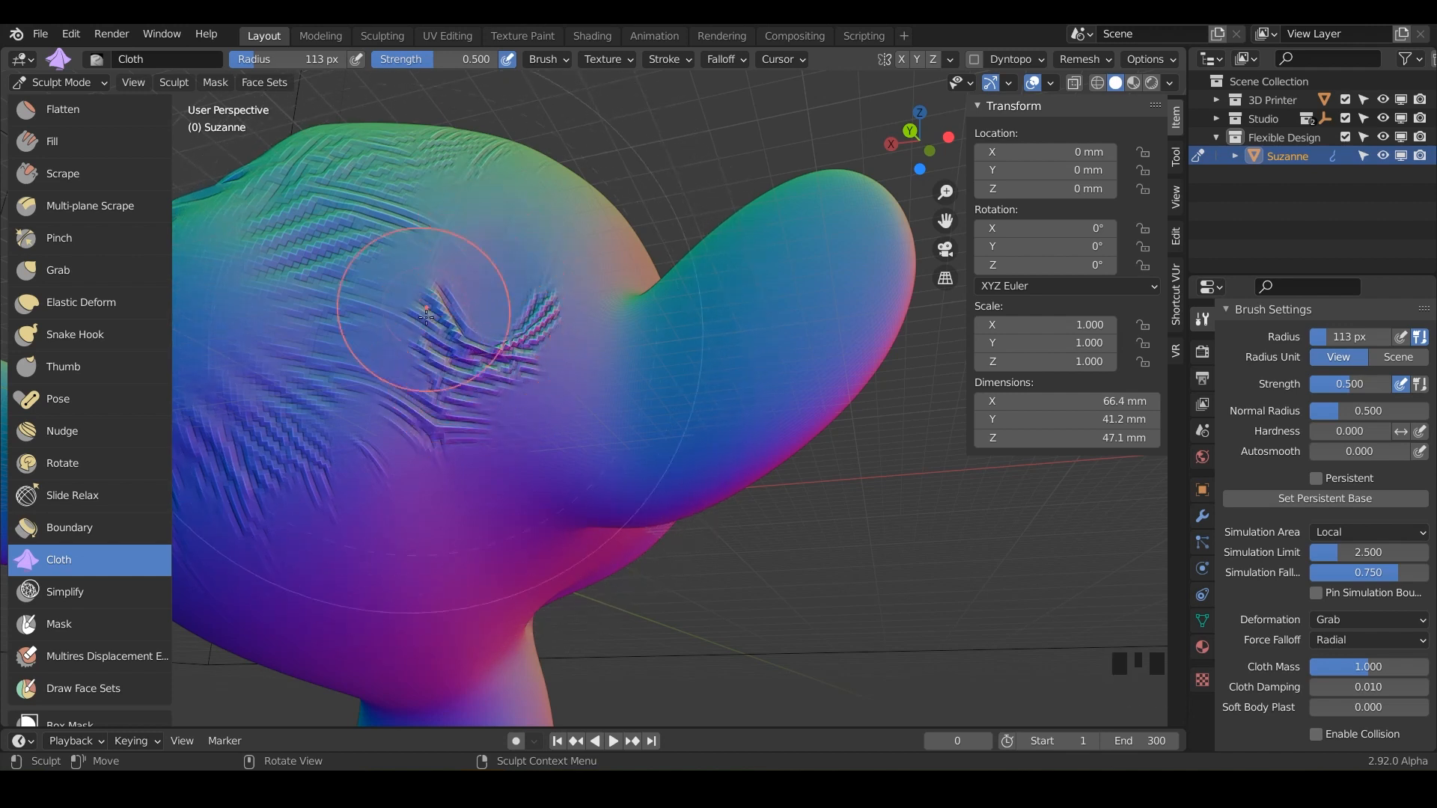
# - Change the Cloth Deformation to Expand with strength 1.000 and brush a rippled patch on the side of the head above the ear
pyautogui.click(1332, 620)
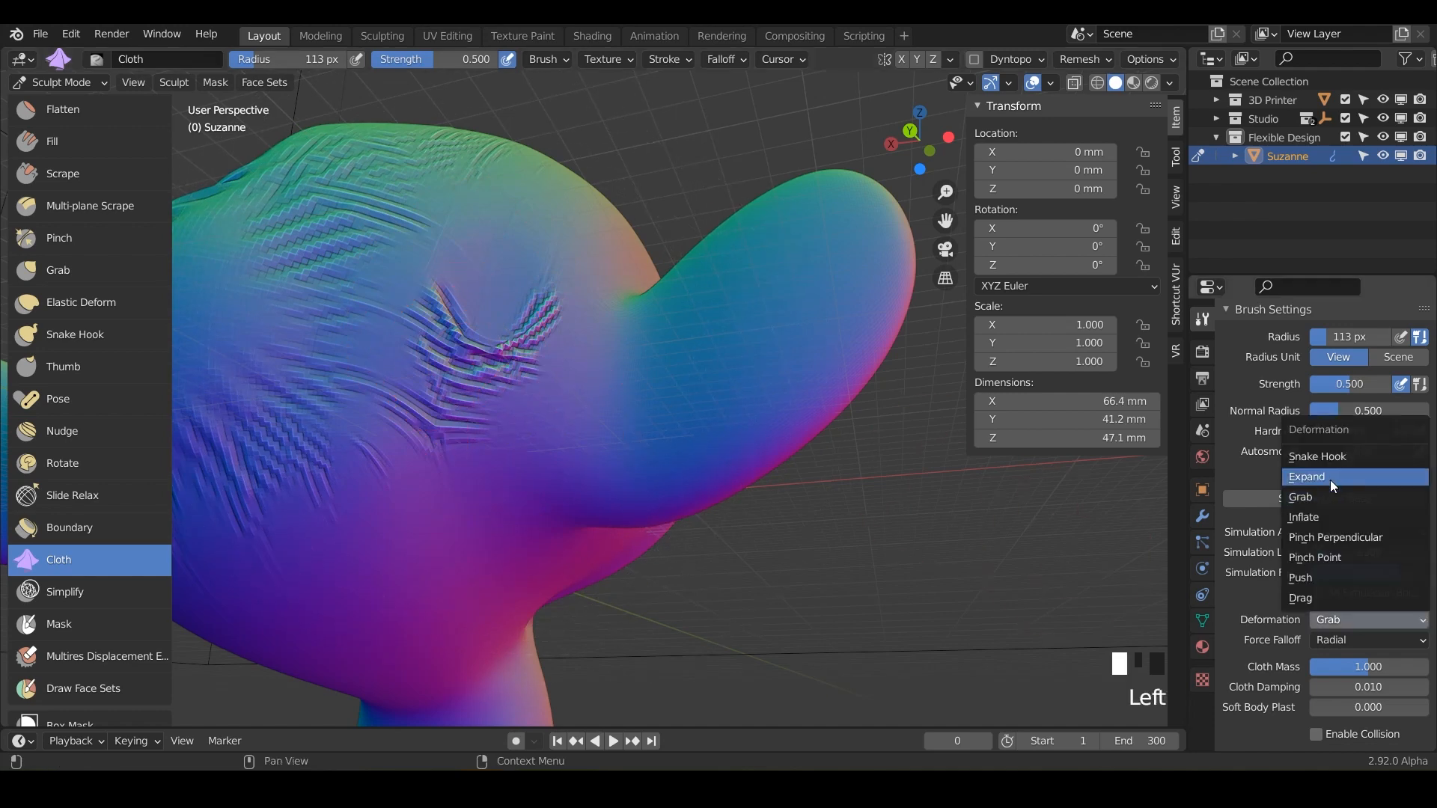
pyautogui.click(1330, 479)
pyautogui.keyDown('shift'); pyautogui.moveTo(599, 369); pyautogui.dragTo(533, 449, button='middle'); pyautogui.keyUp('shift')
pyautogui.keyDown('shift'); pyautogui.moveTo(565, 322); pyautogui.dragTo(485, 512, button='middle'); pyautogui.keyUp('shift')
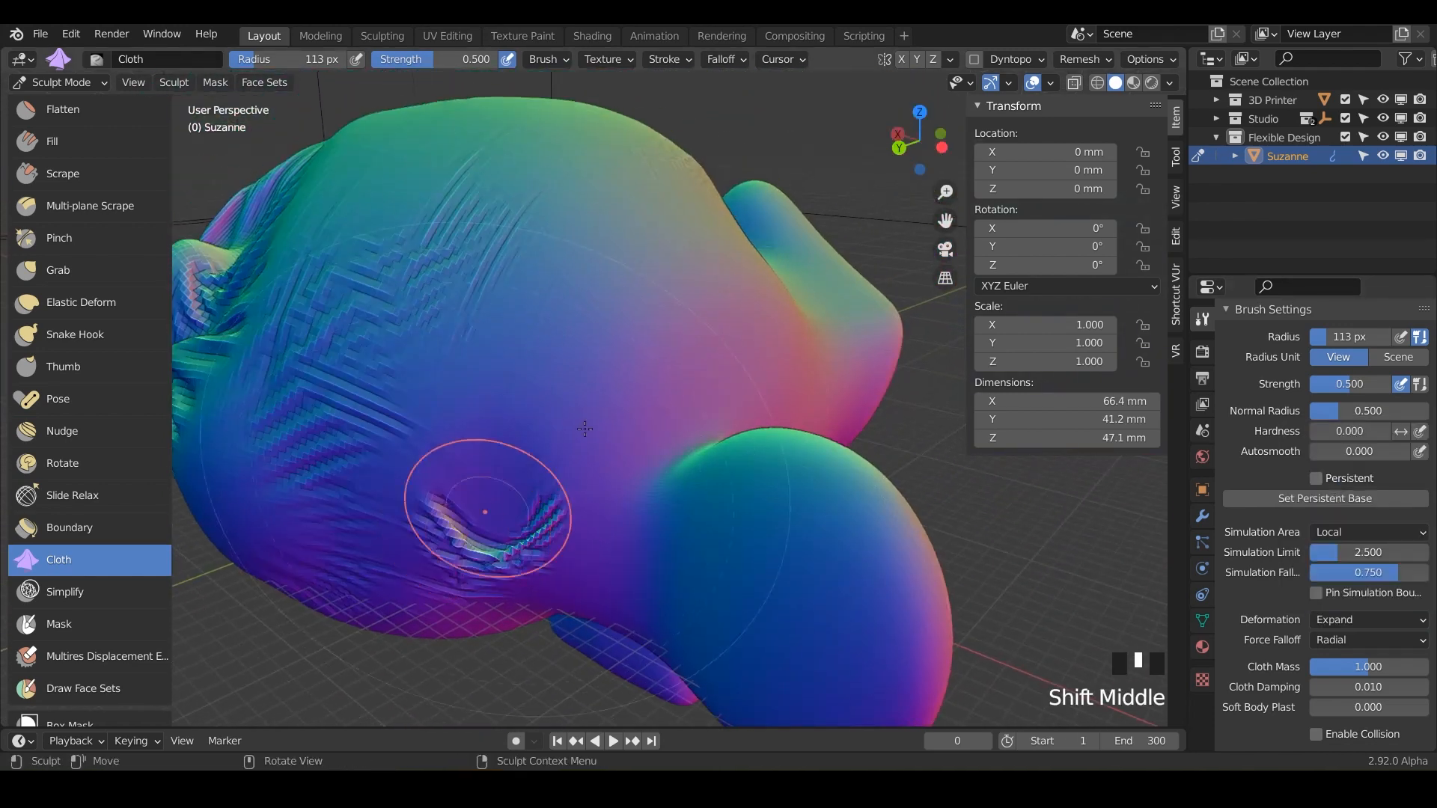
pyautogui.moveTo(584, 429); pyautogui.dragTo(449, 121, button='middle')
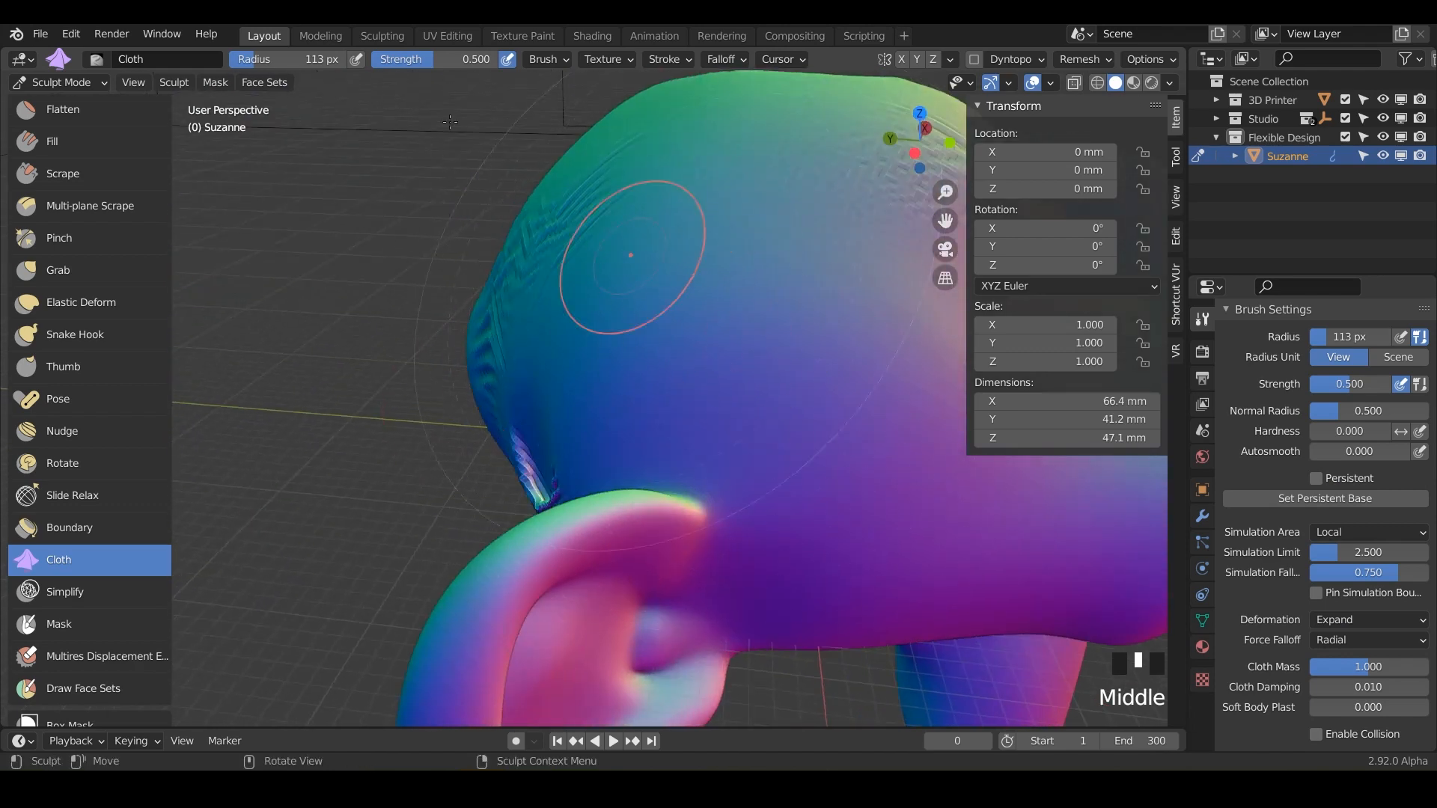
pyautogui.moveTo(592, 168)
pyautogui.mouseDown()
pyautogui.moveTo(680, 266)
pyautogui.moveTo(767, 321)
pyautogui.mouseUp()
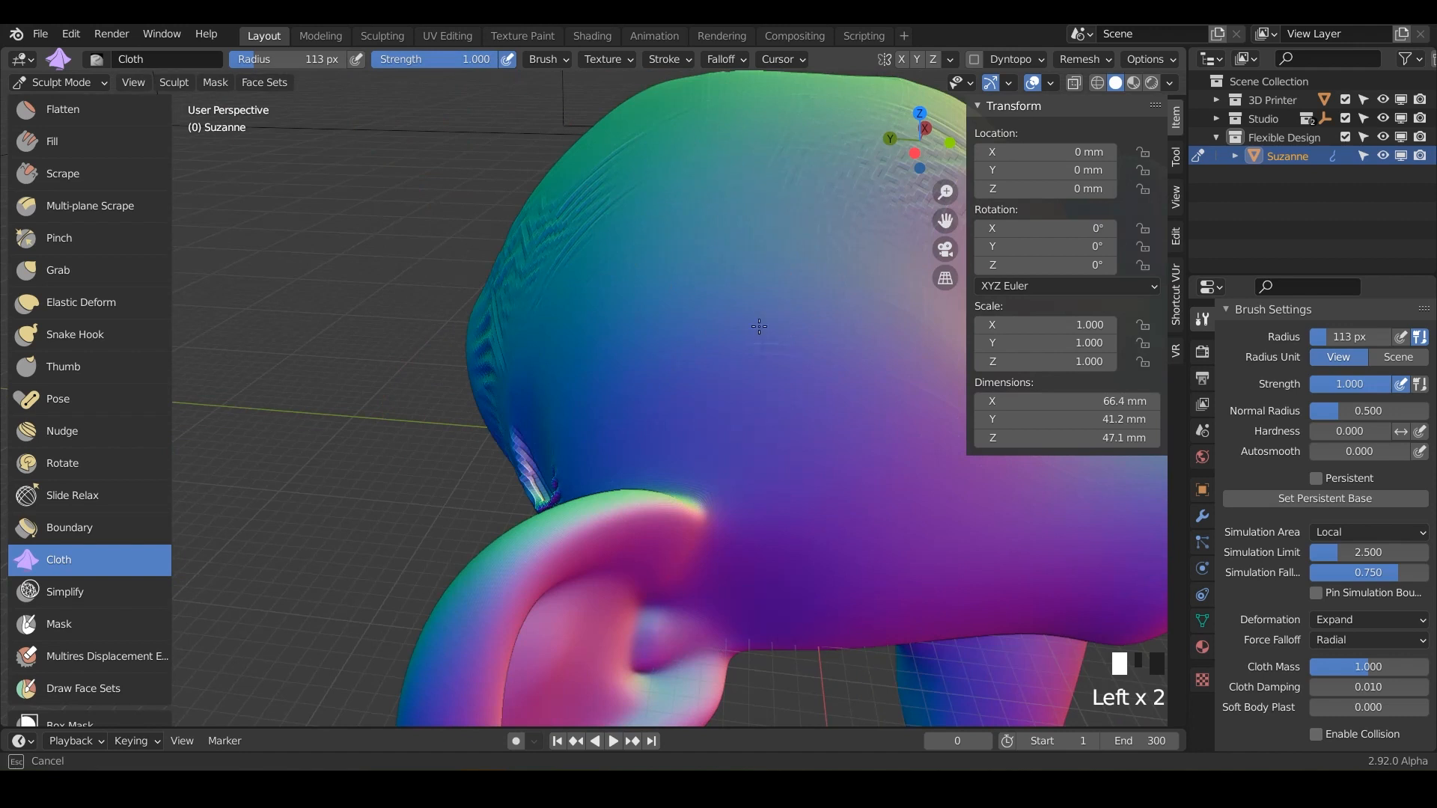
pyautogui.moveTo(782, 341)
pyautogui.mouseDown()
pyautogui.moveTo(793, 330)
pyautogui.moveTo(759, 337)
pyautogui.mouseUp()
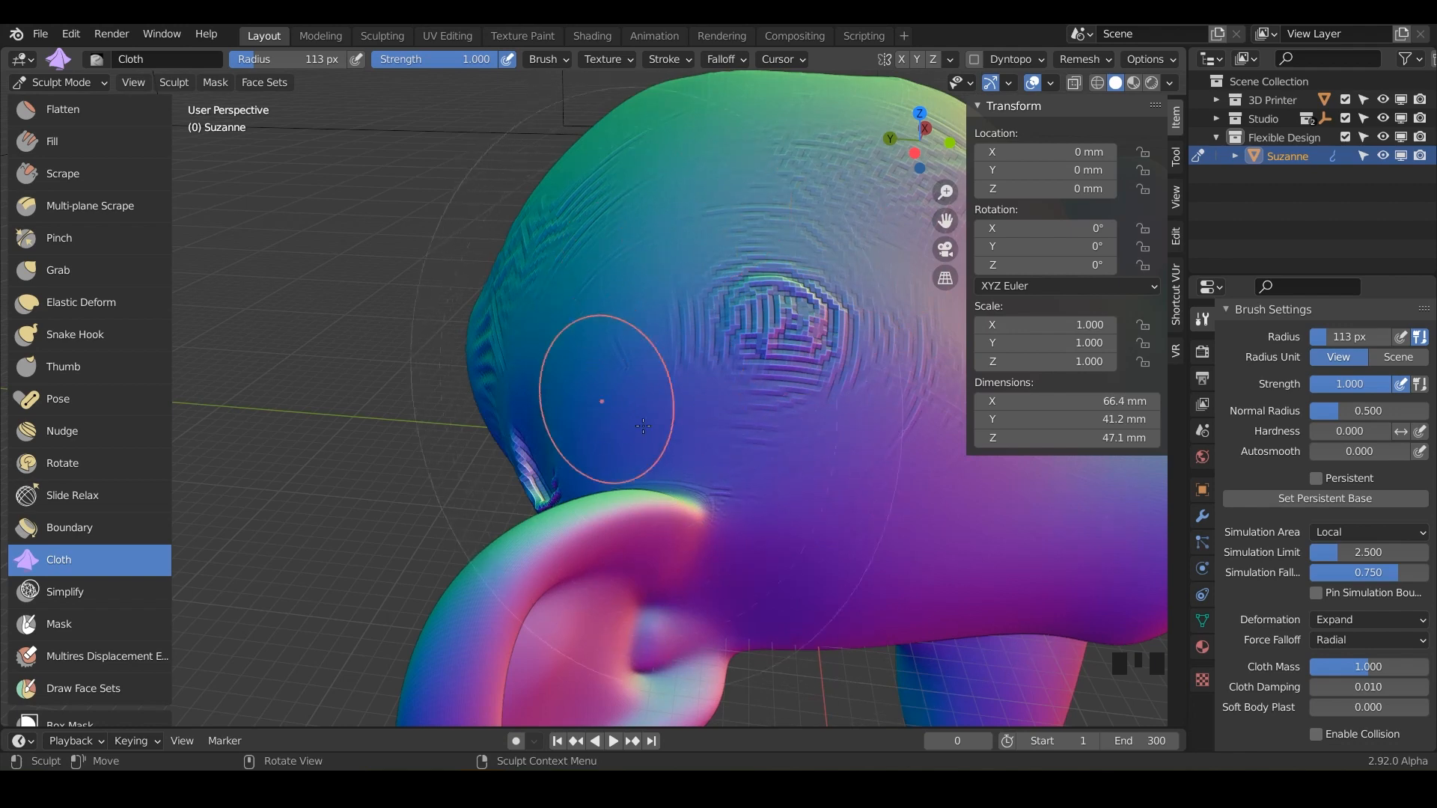
pyautogui.keyDown('shift'); pyautogui.moveTo(829, 281); pyautogui.dragTo(636, 296, button='middle'); pyautogui.keyUp('shift')
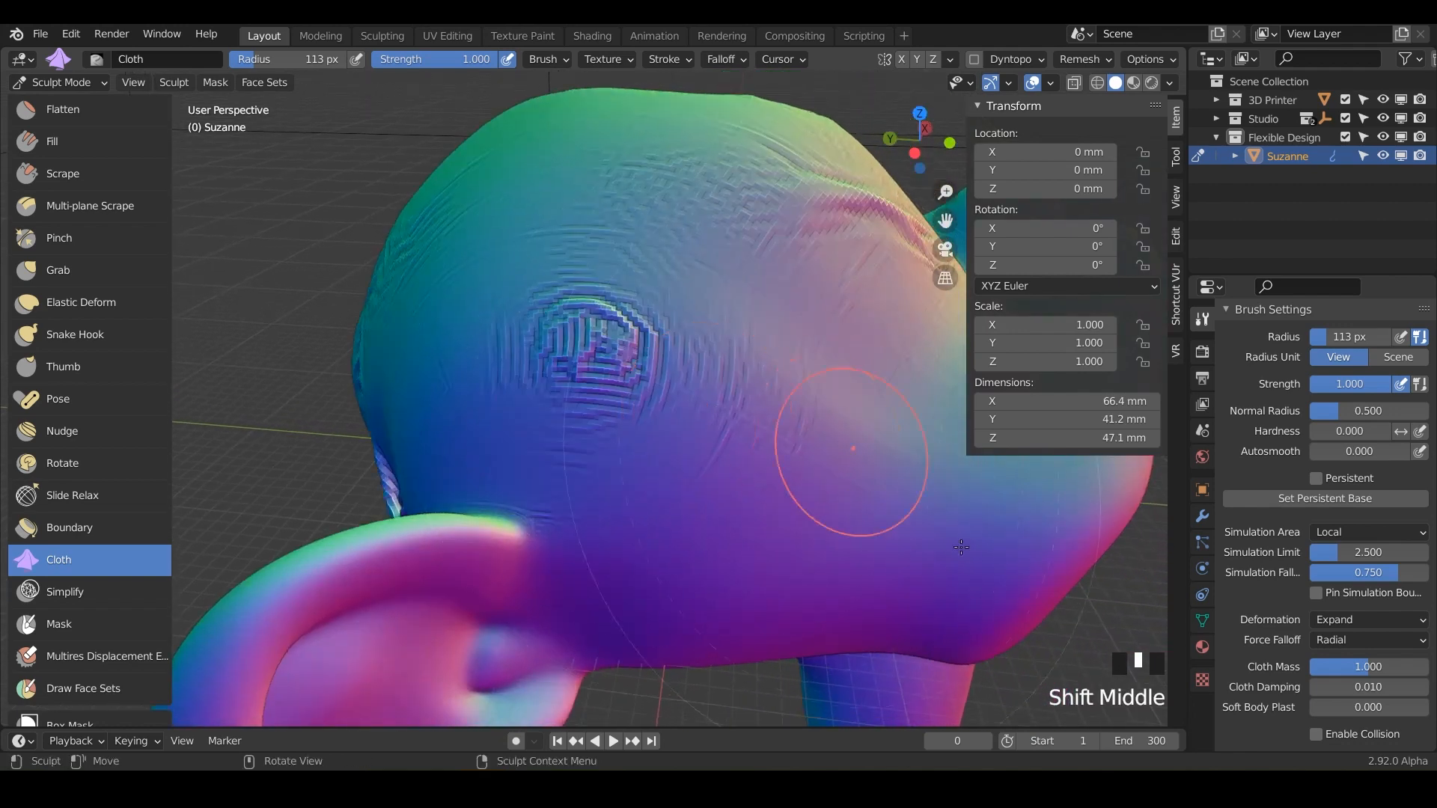
# - Change the Cloth Deformation to Snake Hook and reduce the brush radius to 84 px
pyautogui.click(1342, 620)
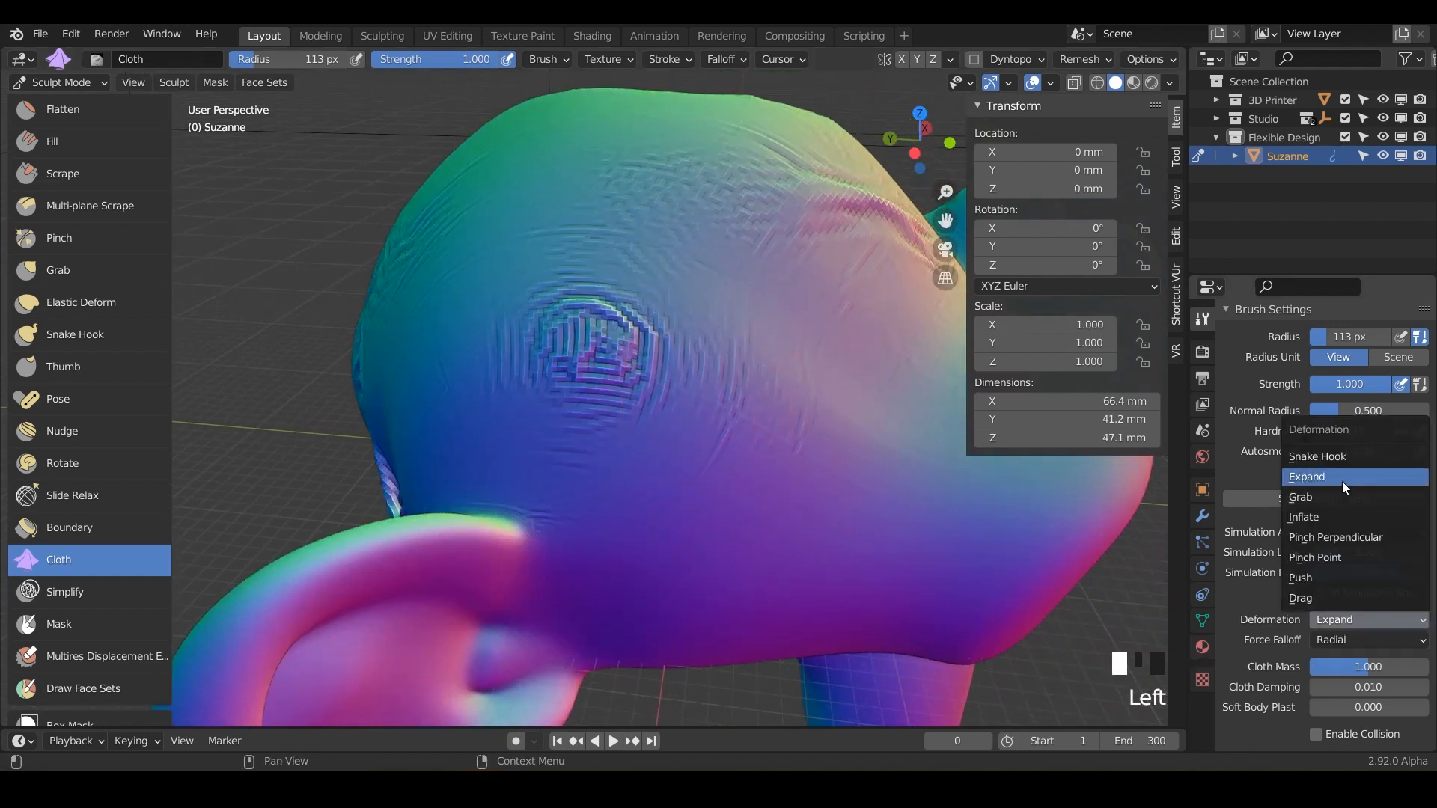
pyautogui.click(1334, 461)
pyautogui.keyDown('shift'); pyautogui.moveTo(591, 569); pyautogui.dragTo(598, 400, button='middle'); pyautogui.keyUp('shift')
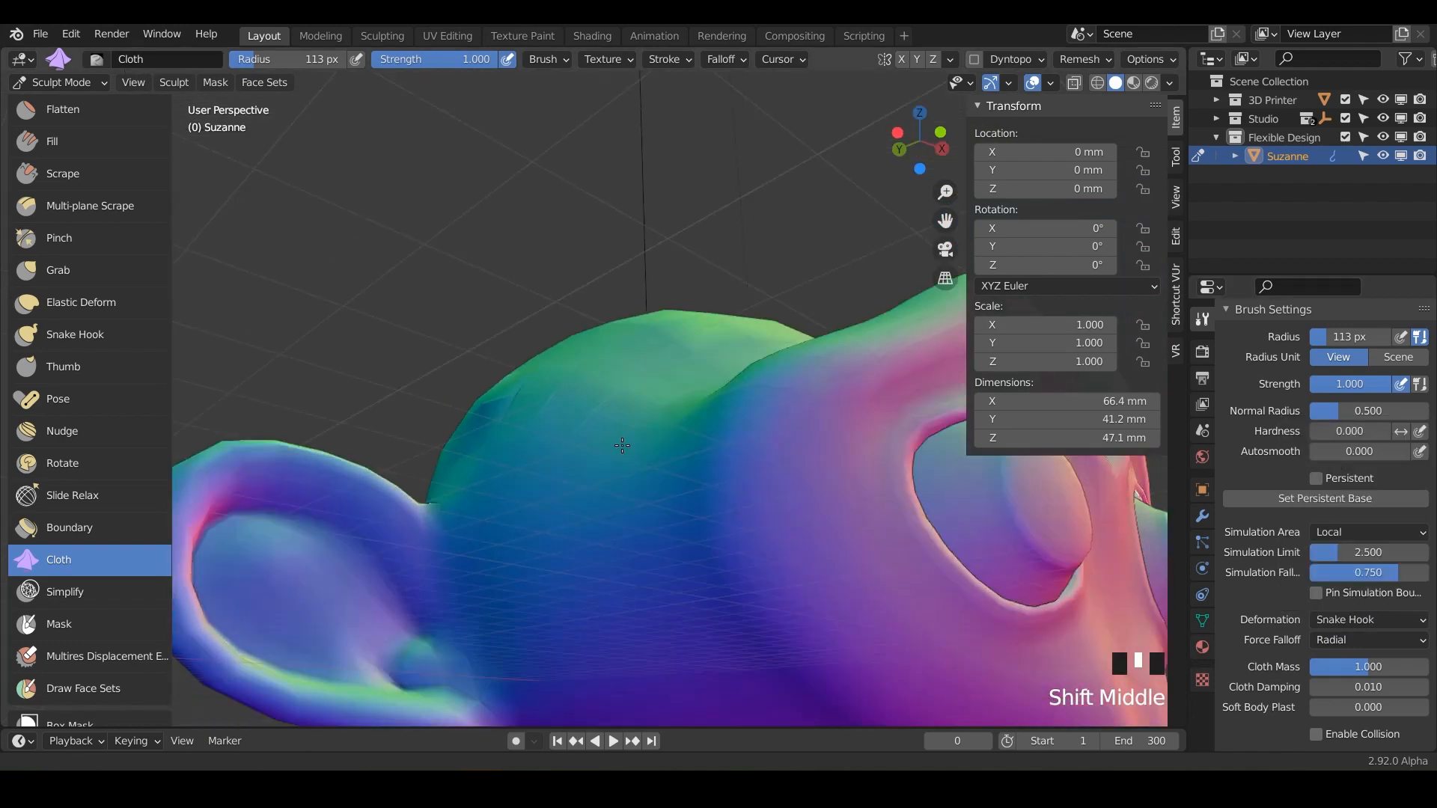
pyautogui.moveTo(598, 400); pyautogui.dragTo(610, 385, button='middle')
pyautogui.press('f')
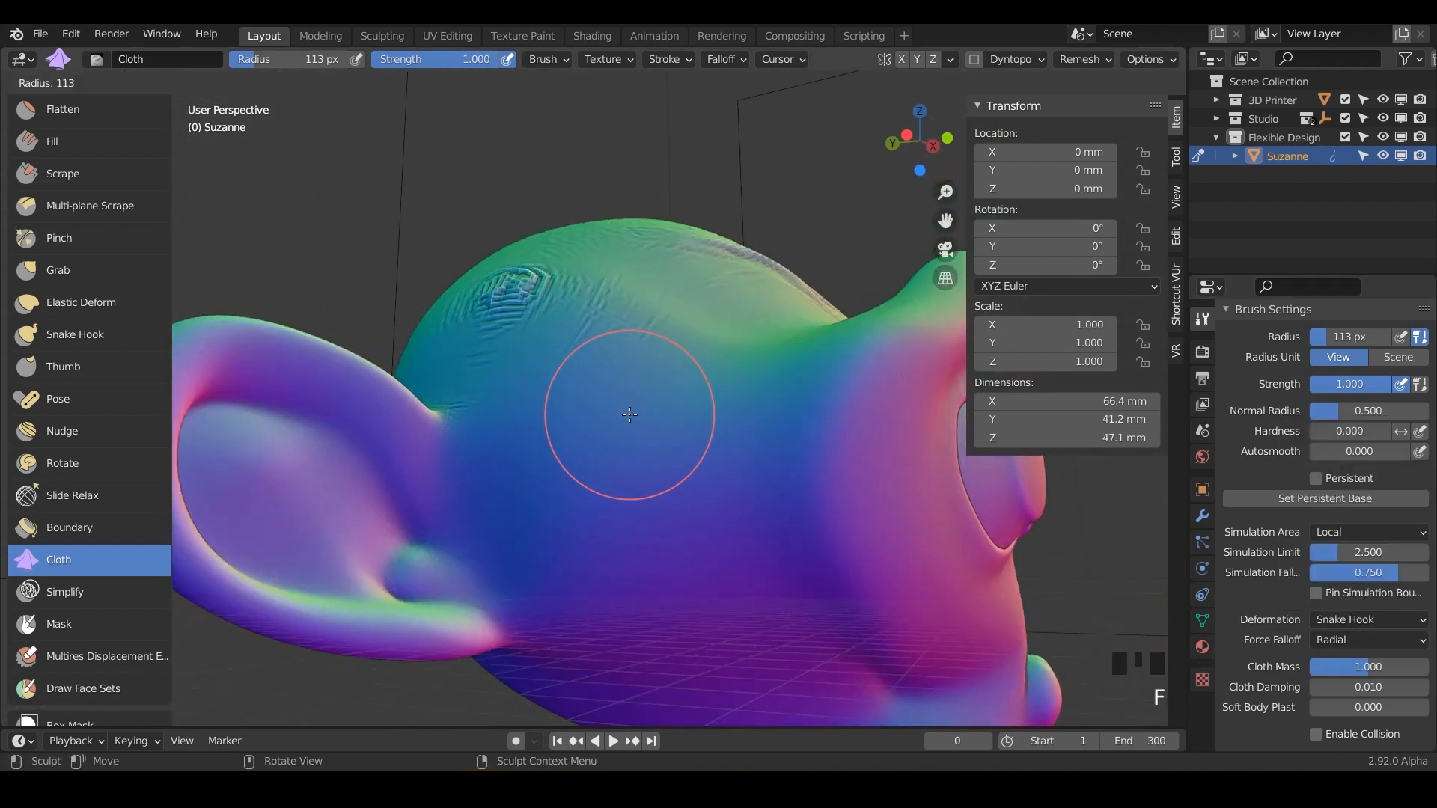
pyautogui.click(609, 431)
# - Pull the surface between the ear and the brow with several Snake Hook strokes to form fine ripples
pyautogui.moveTo(620, 408); pyautogui.dragTo(566, 465)
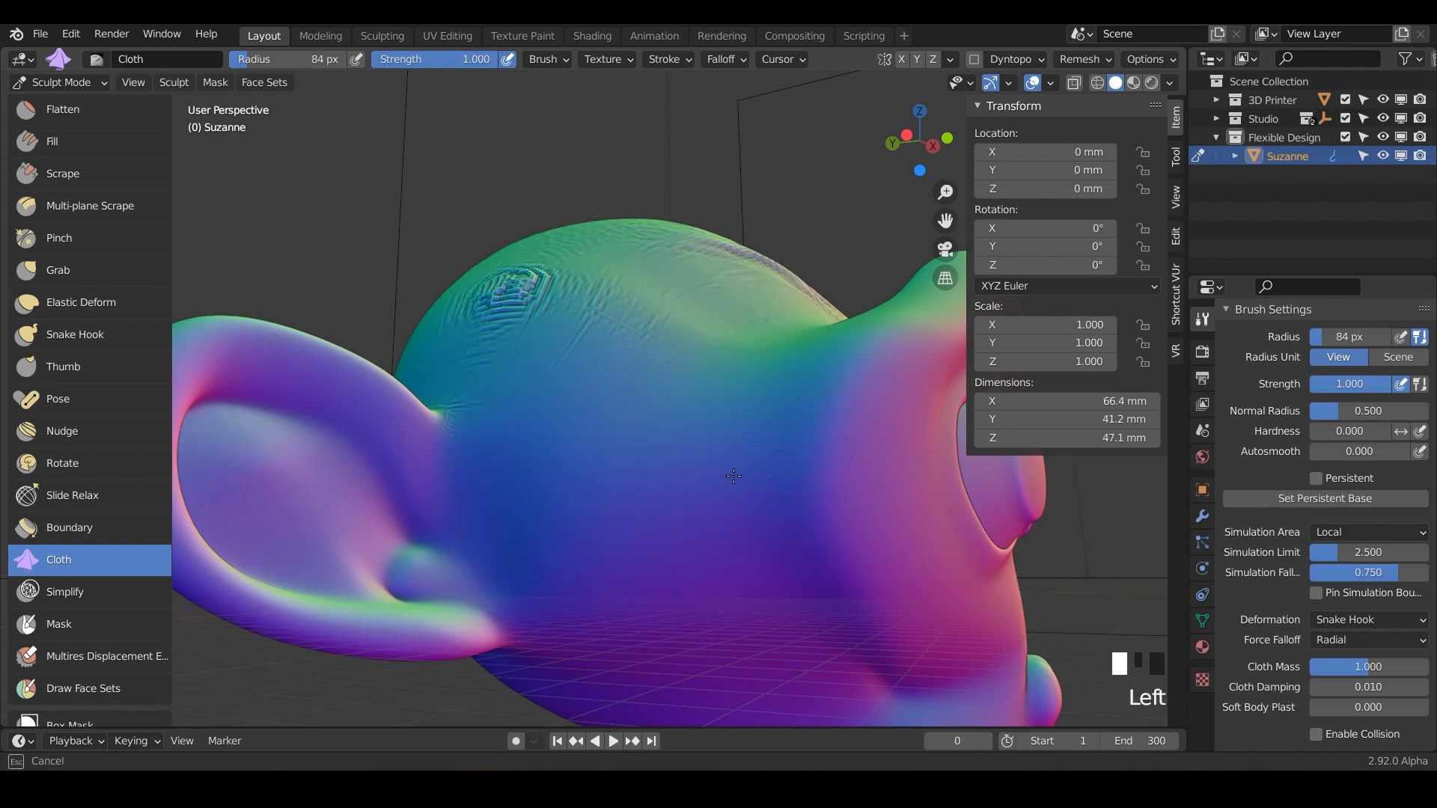
pyautogui.moveTo(717, 500); pyautogui.dragTo(725, 499)
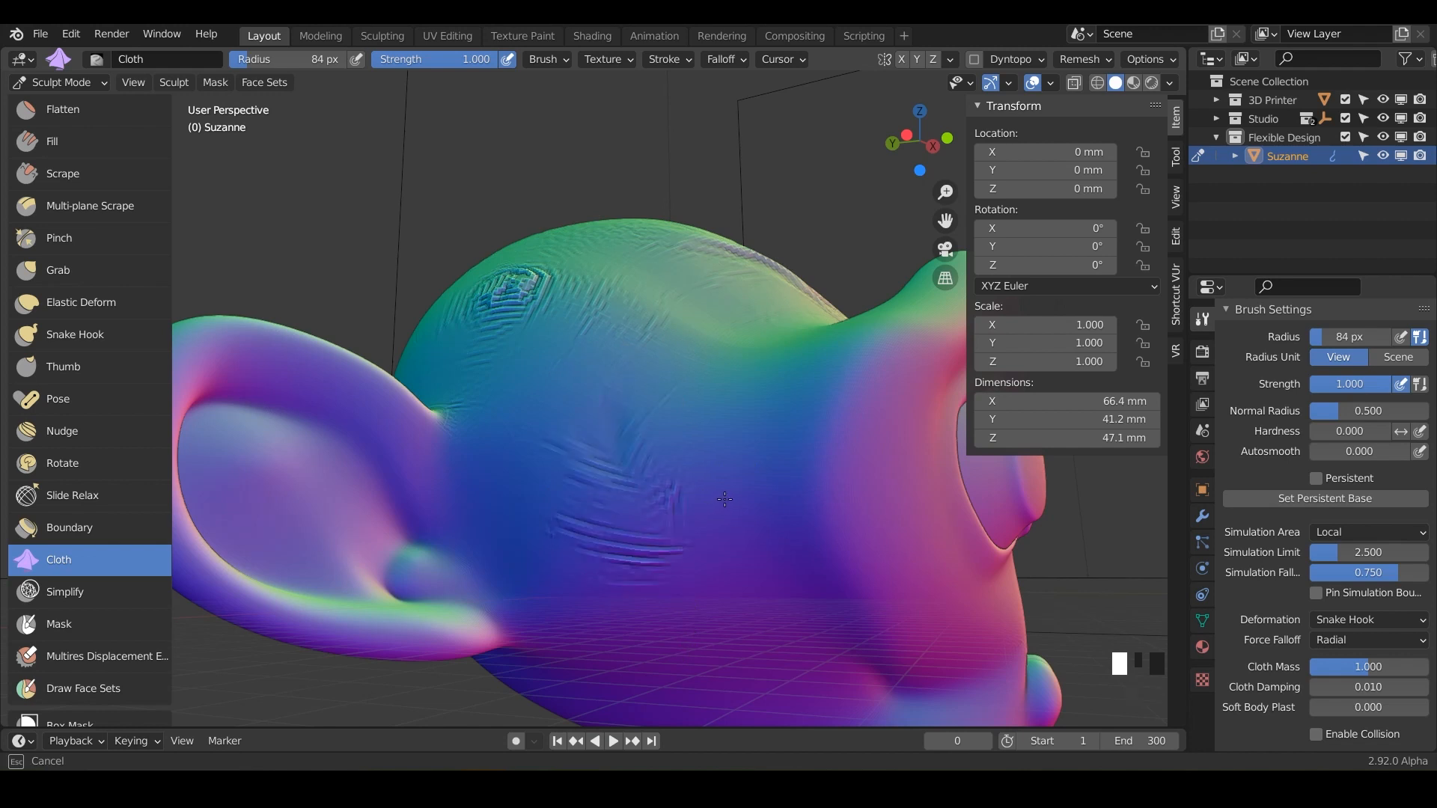
pyautogui.moveTo(644, 361); pyautogui.dragTo(638, 372)
pyautogui.keyDown('shift'); pyautogui.middleClick(633, 381); pyautogui.keyUp('shift')
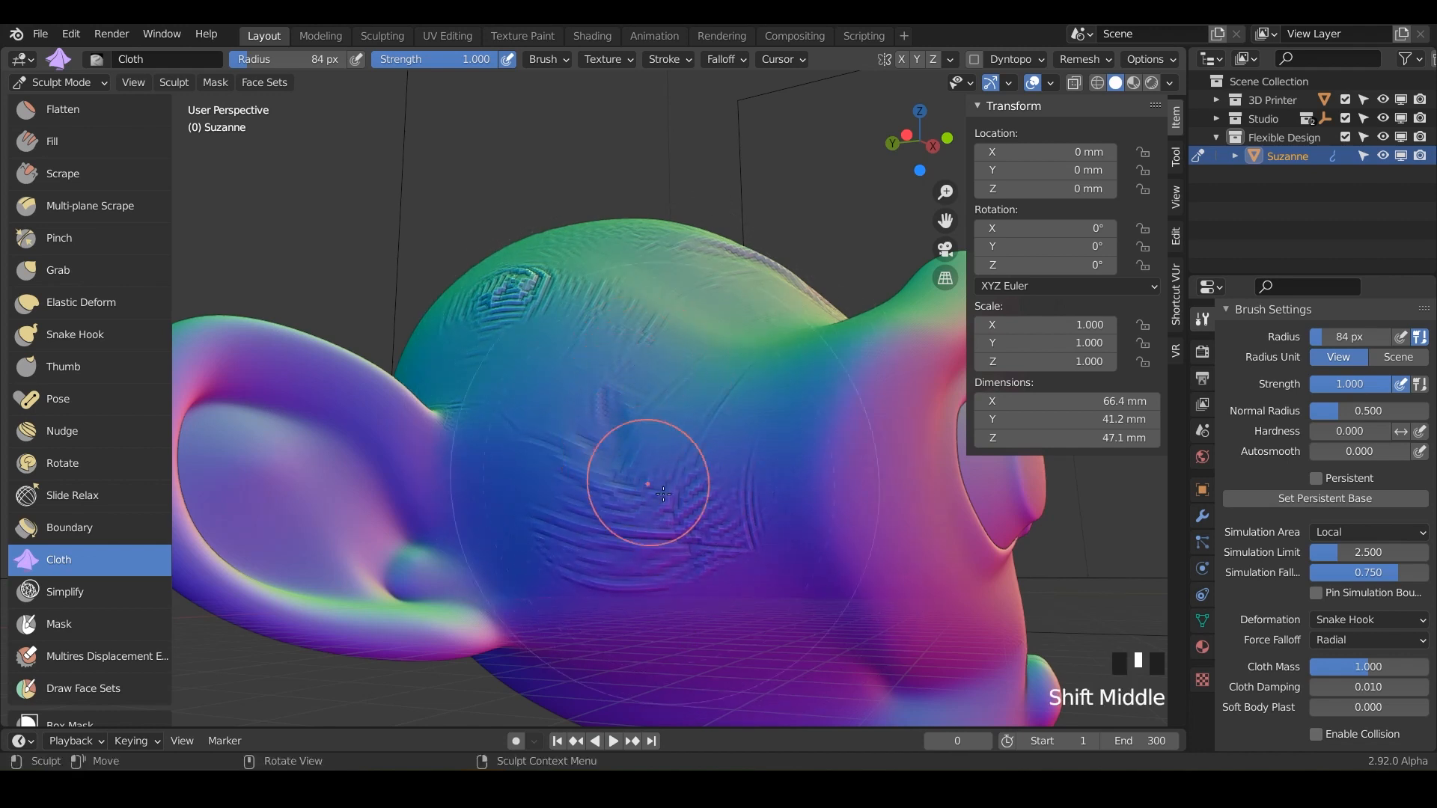
# - Try the Plane force falloff with a stroke on the lower side of the head, and set Force Falloff back to Radial
pyautogui.keyDown('shift'); pyautogui.moveTo(686, 570); pyautogui.dragTo(610, 359, button='middle'); pyautogui.keyUp('shift')
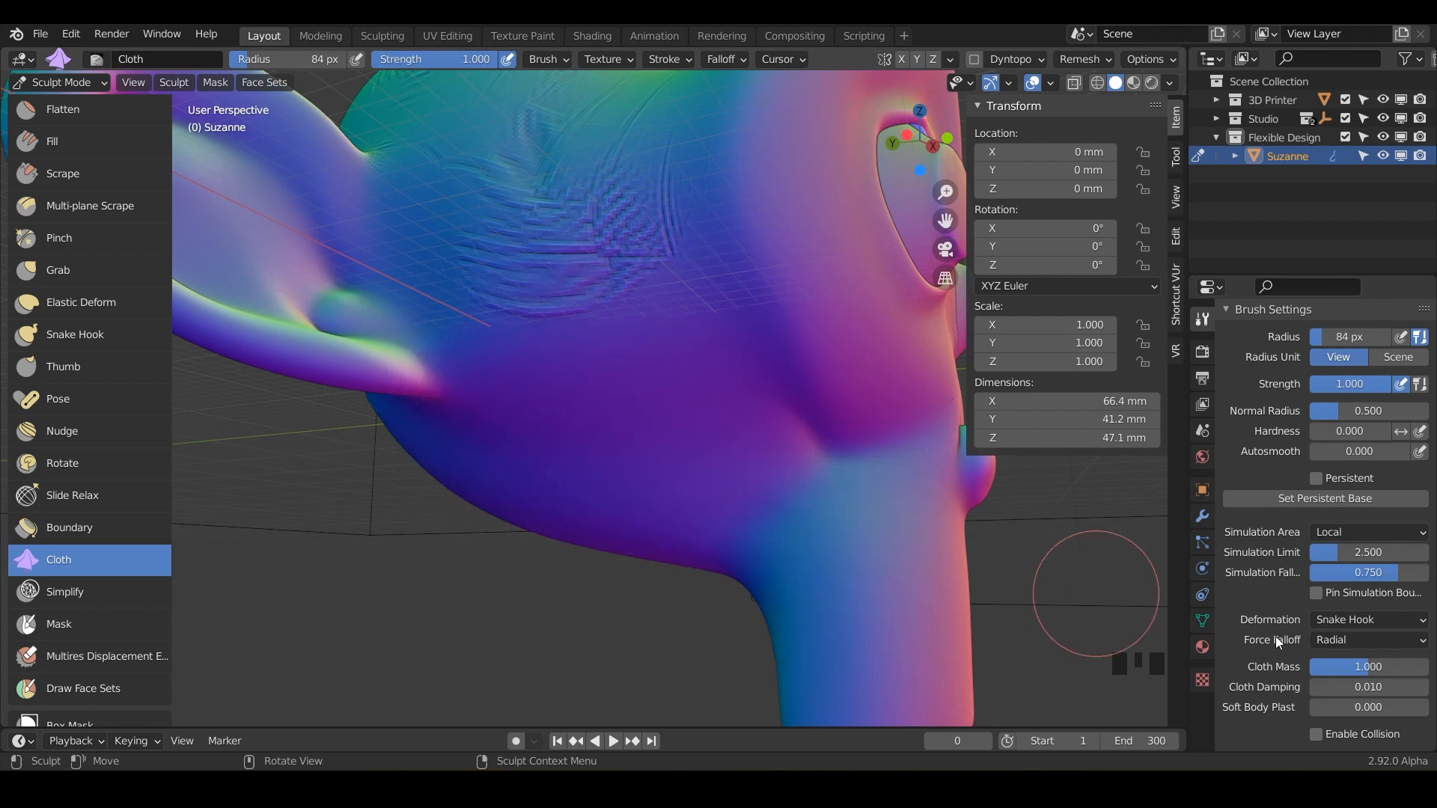
pyautogui.click(1369, 640)
pyautogui.click(1347, 682)
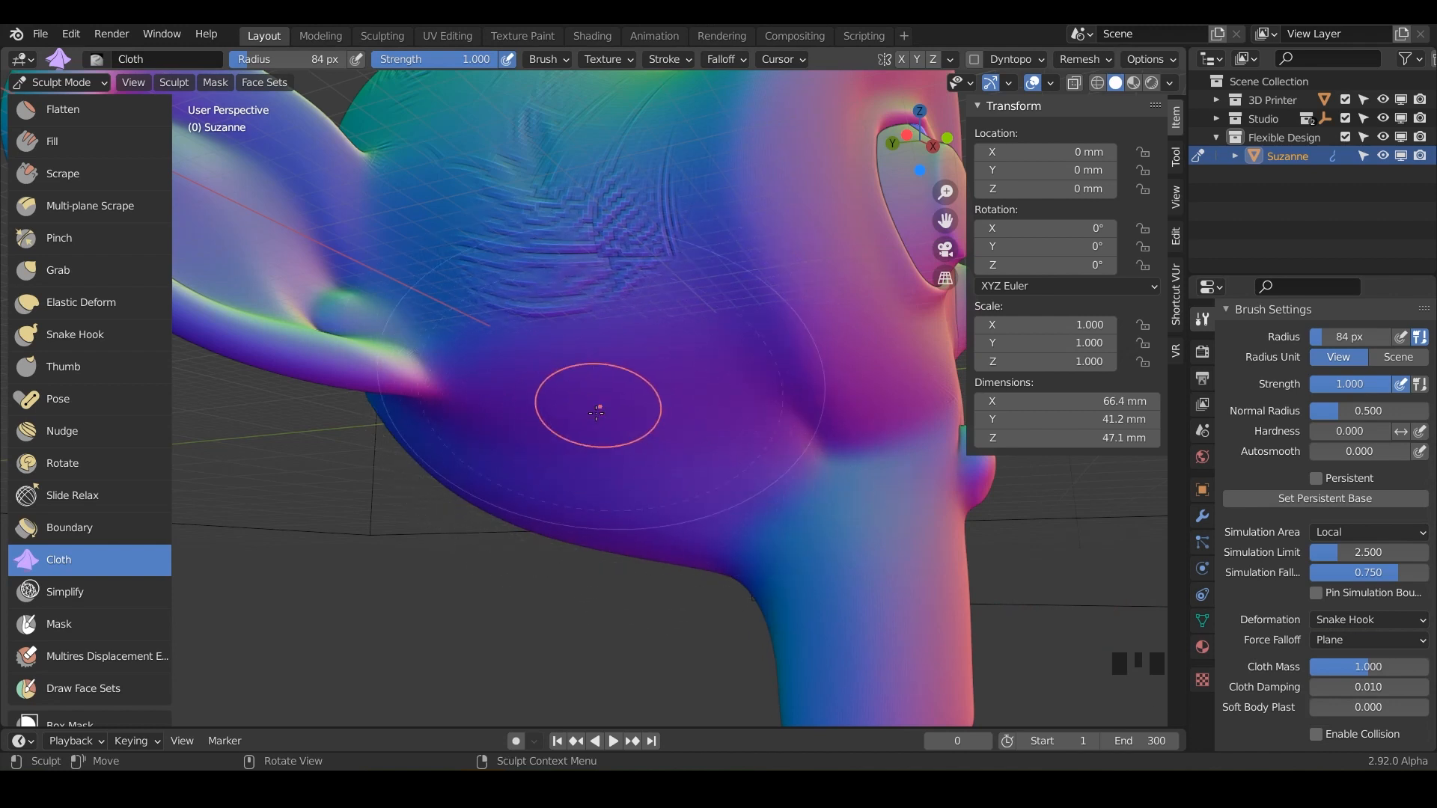
pyautogui.moveTo(593, 450)
pyautogui.mouseDown()
pyautogui.moveTo(625, 445)
pyautogui.moveTo(655, 496)
pyautogui.mouseUp()
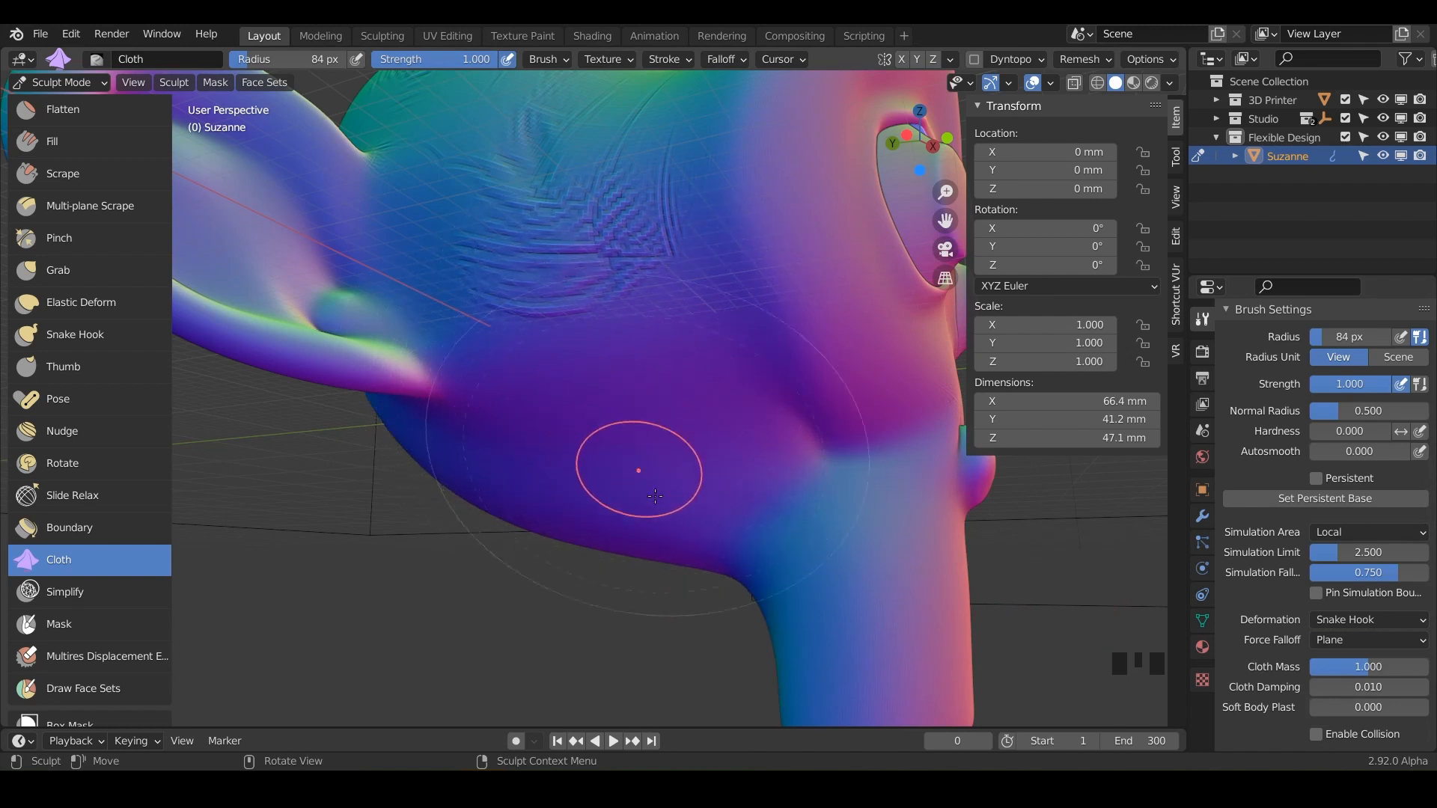
pyautogui.click(1355, 640)
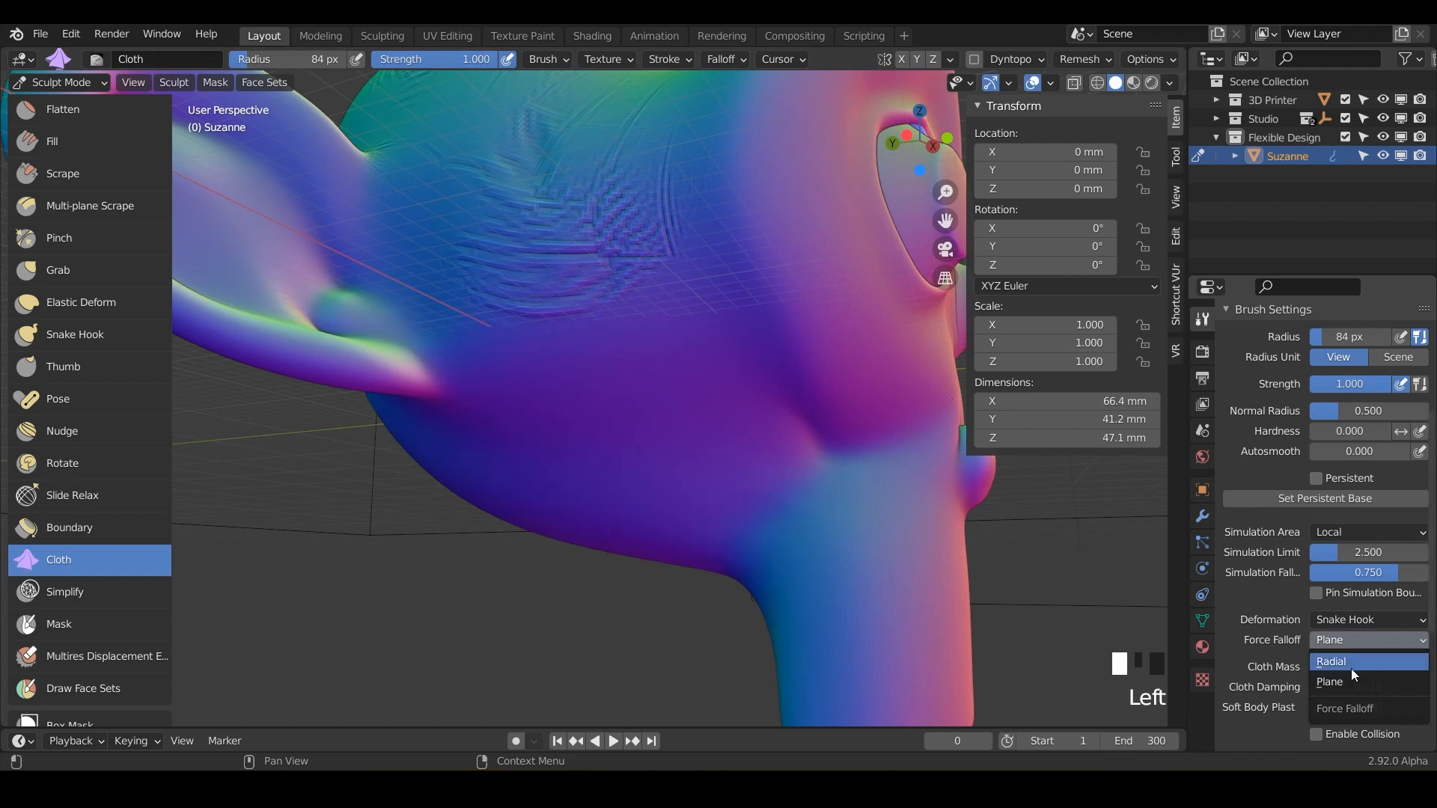
pyautogui.click(1349, 666)
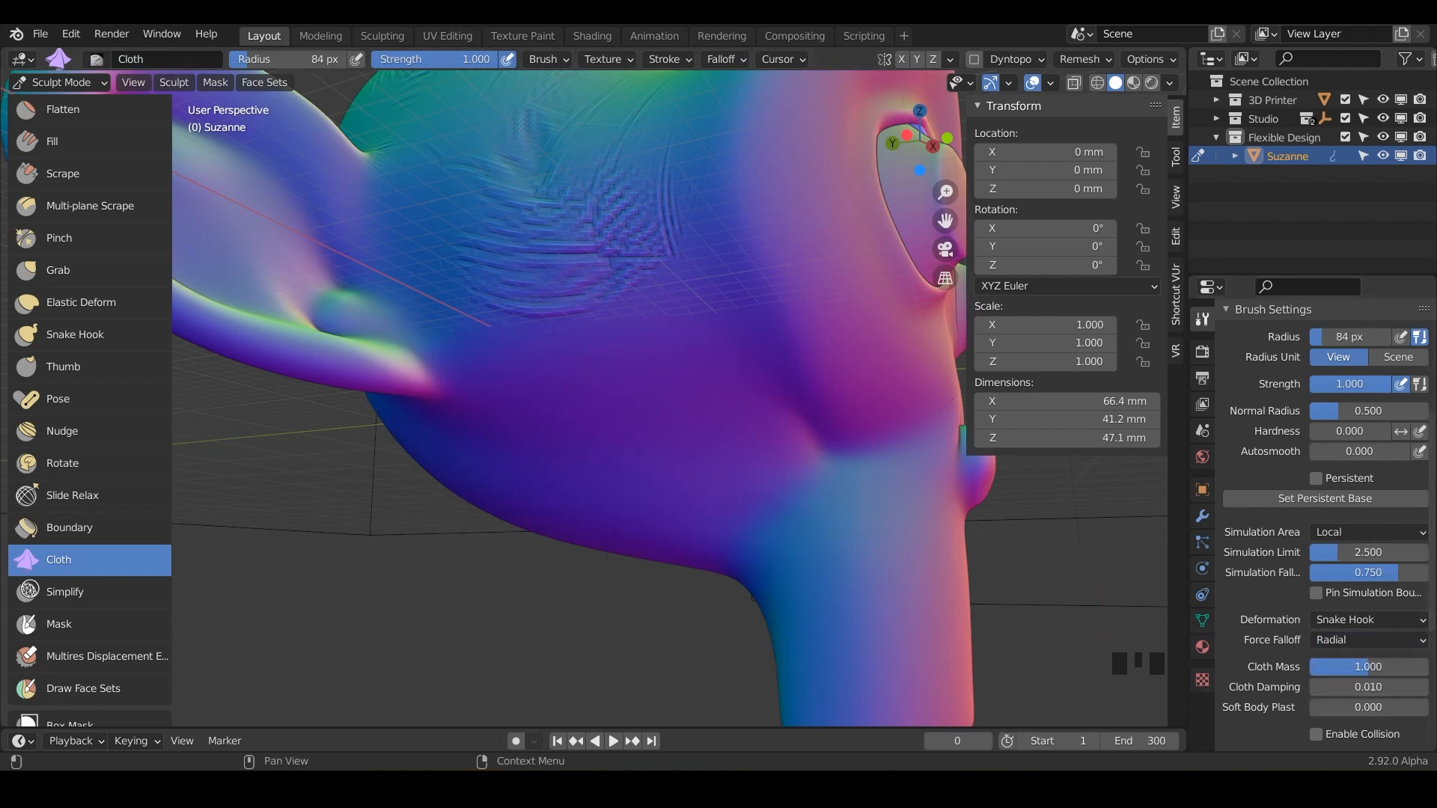
# - Set the Cloth Deformation to Drag and brush creases on the opposite side of the head, just behind the brow
pyautogui.scroll(-2, 703, 427)
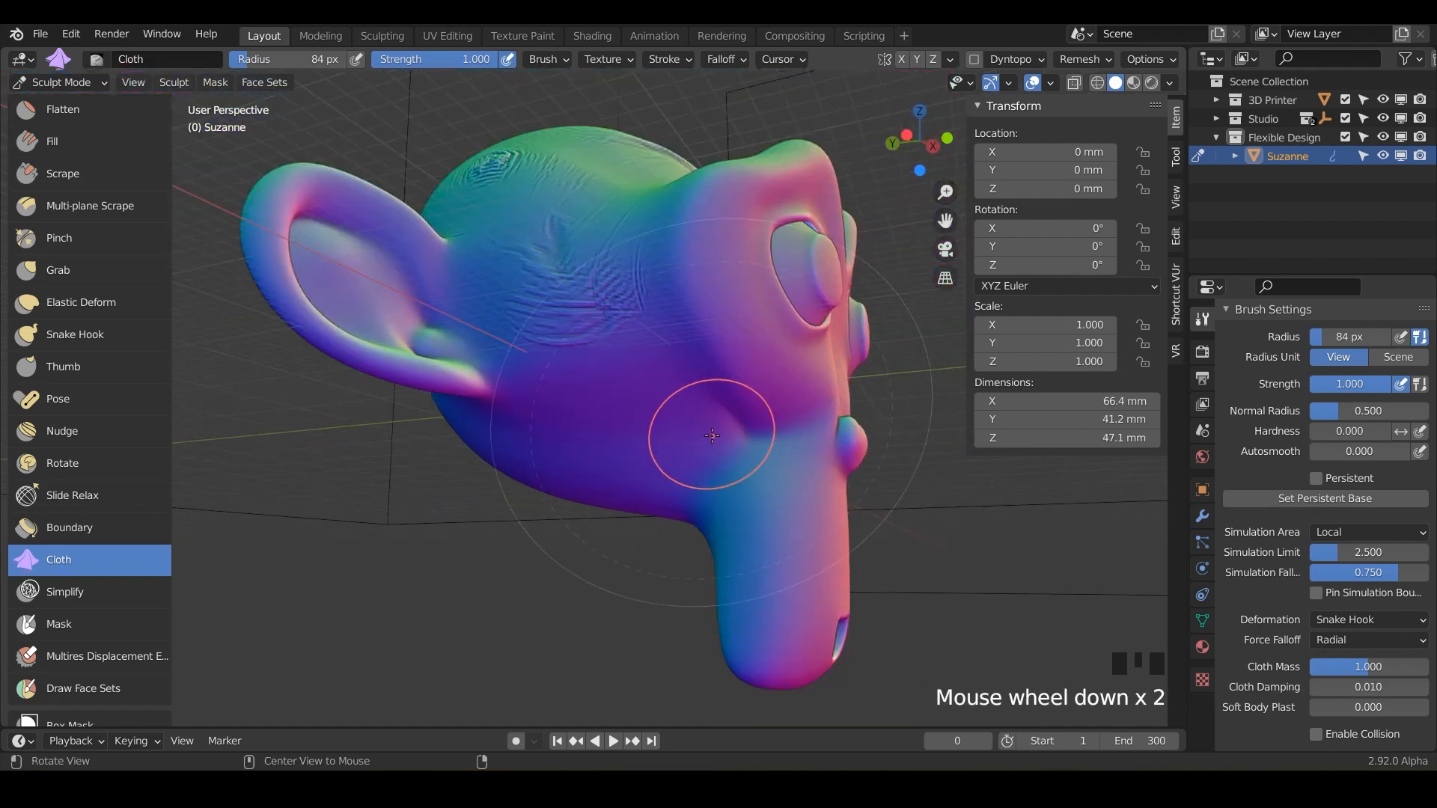
pyautogui.moveTo(704, 427); pyautogui.dragTo(641, 493, button='middle')
pyautogui.keyDown('shift'); pyautogui.moveTo(692, 277); pyautogui.dragTo(576, 475, button='middle'); pyautogui.keyUp('shift')
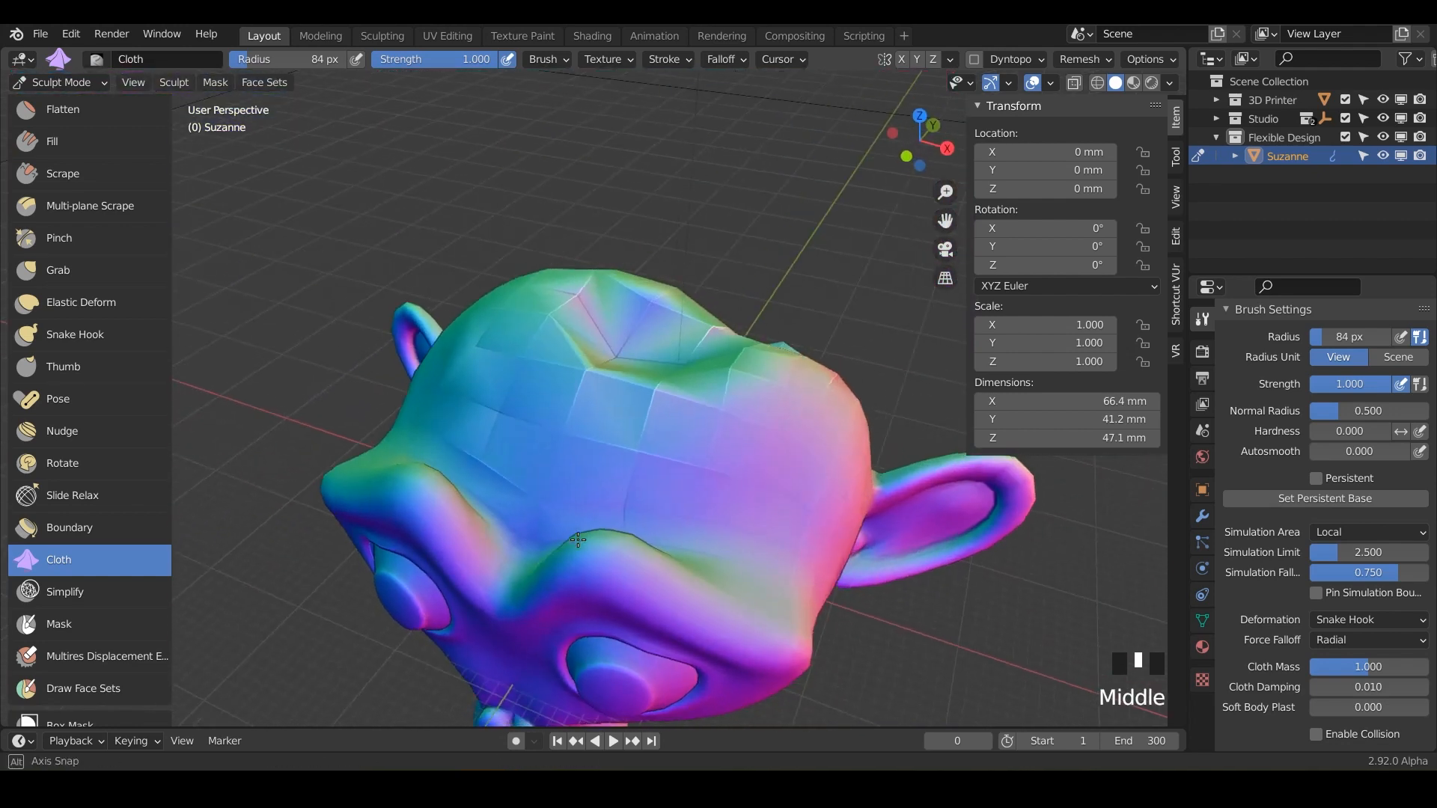
pyautogui.moveTo(584, 426)
pyautogui.keyDown('shift'); pyautogui.mouseDown(button='middle')
pyautogui.moveTo(594, 465)
pyautogui.moveTo(683, 423)
pyautogui.moveTo(571, 384)
pyautogui.moveTo(651, 365)
pyautogui.moveTo(539, 360)
pyautogui.mouseUp(button='middle'); pyautogui.keyUp('shift')
pyautogui.scroll(2, 651, 375)
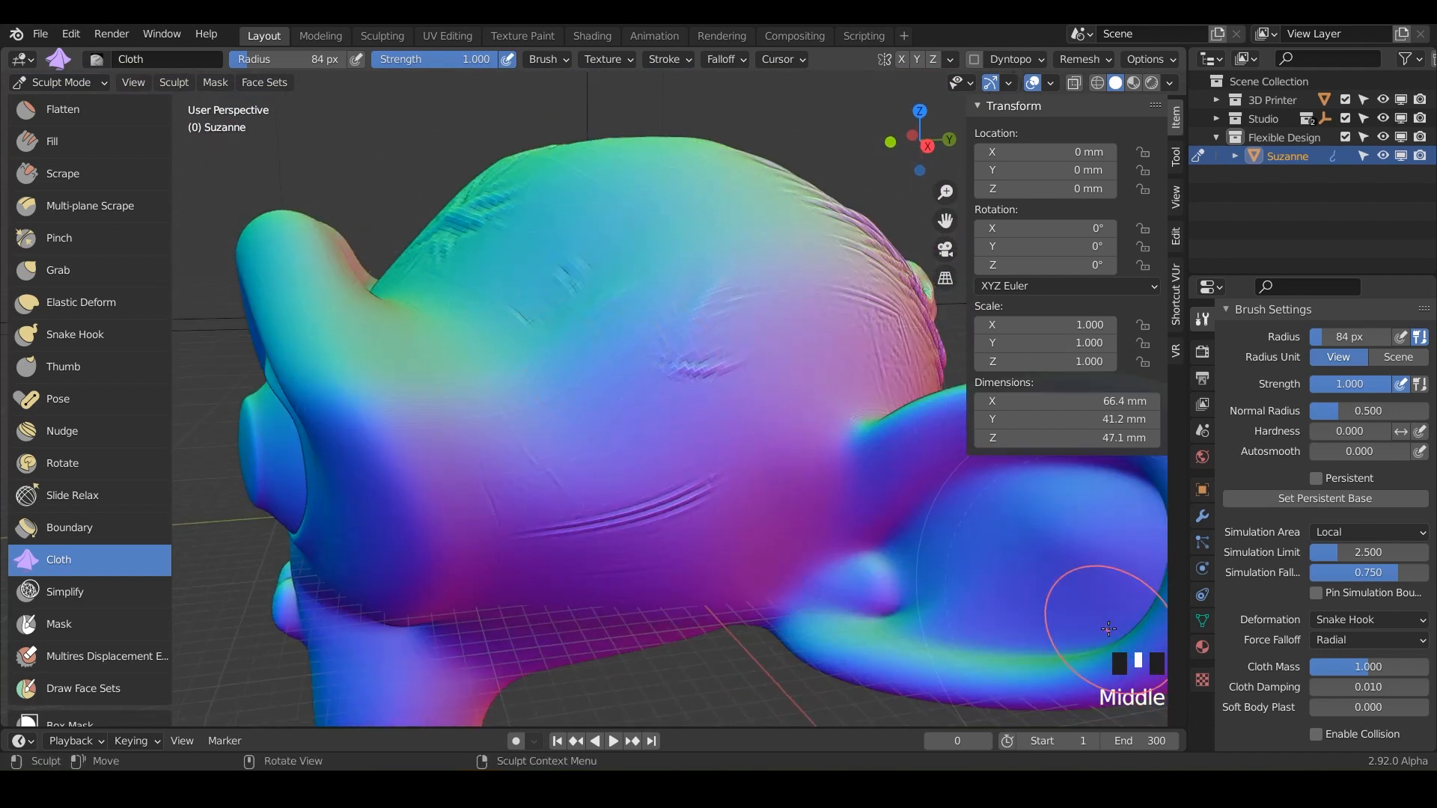
pyautogui.click(1353, 621)
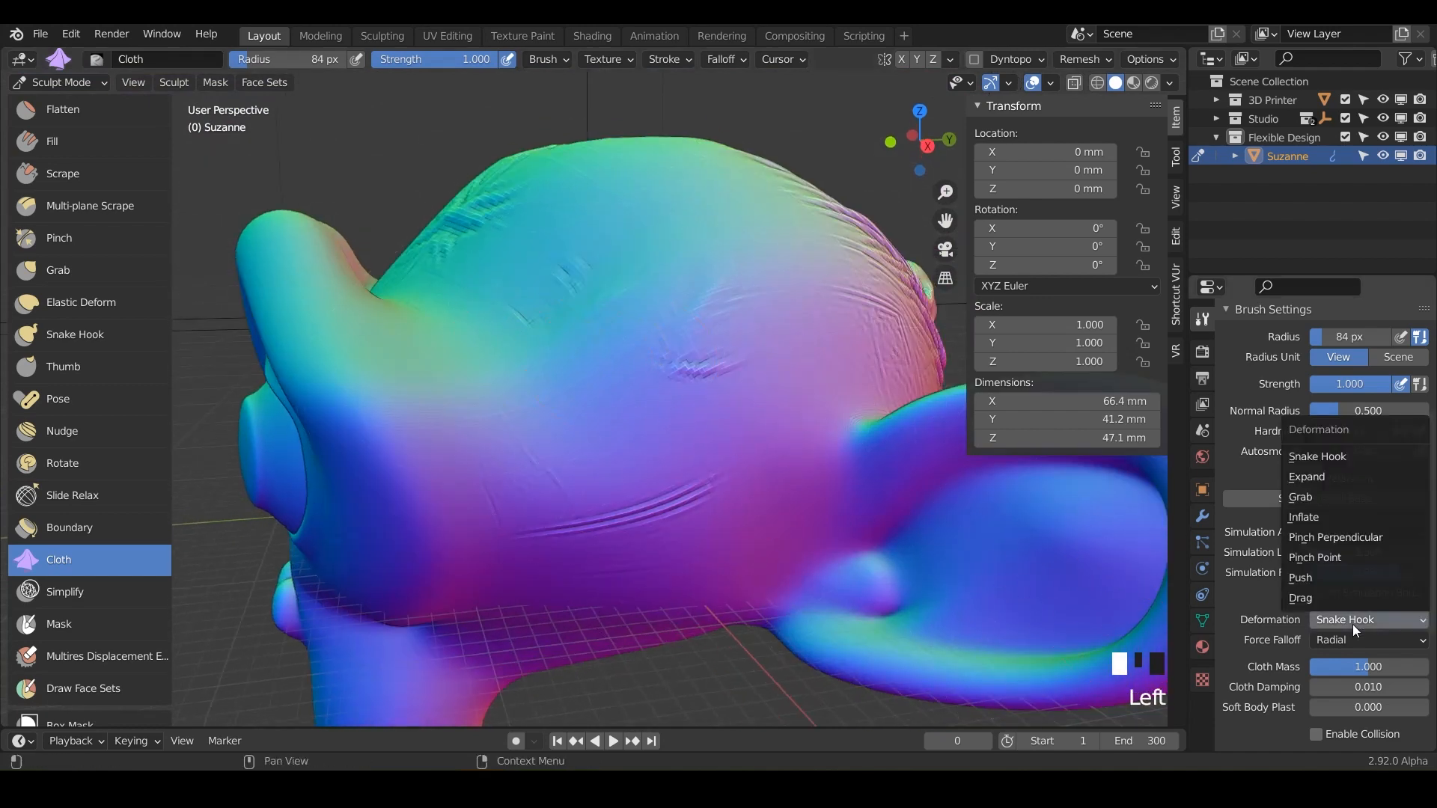
pyautogui.click(1318, 598)
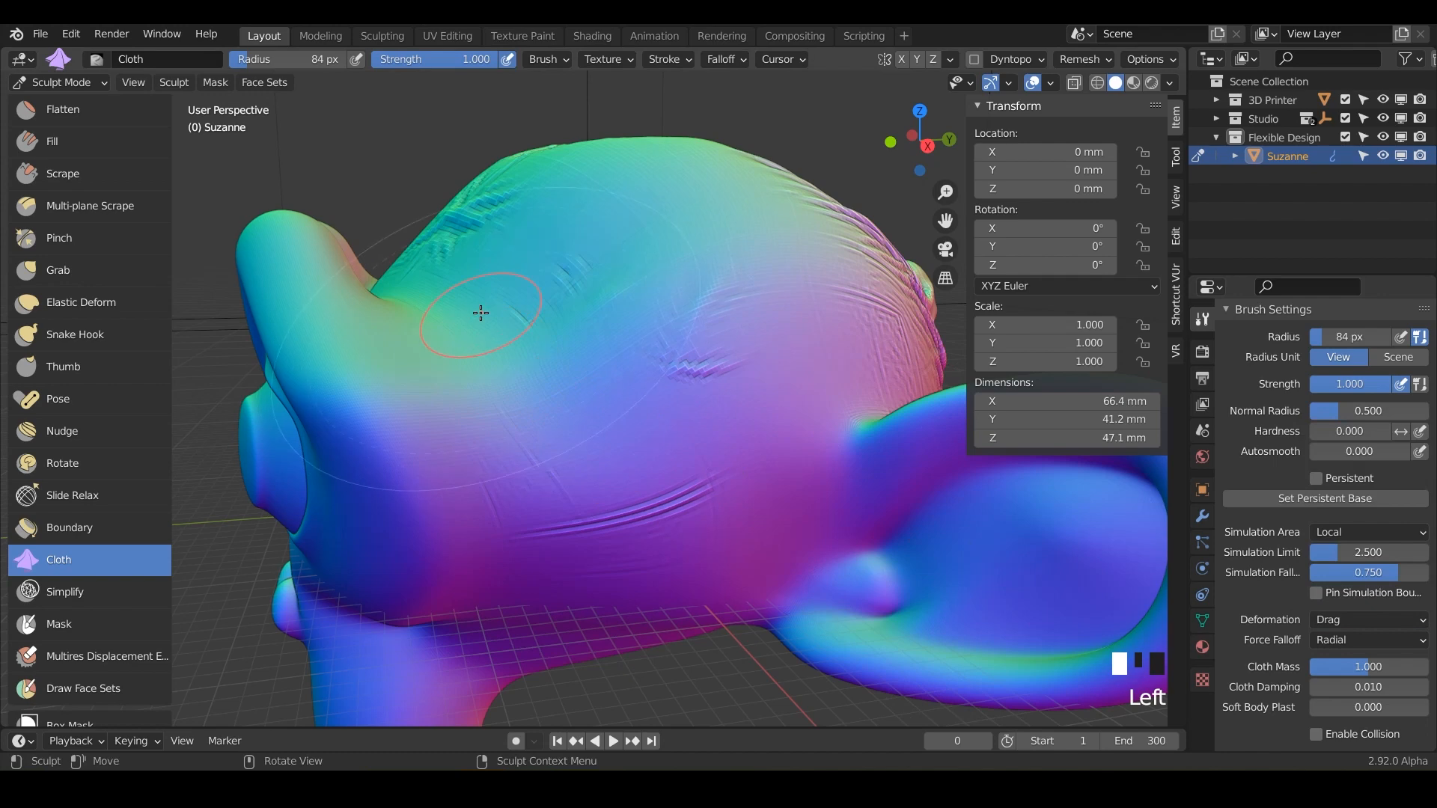
pyautogui.moveTo(481, 313); pyautogui.dragTo(516, 407)
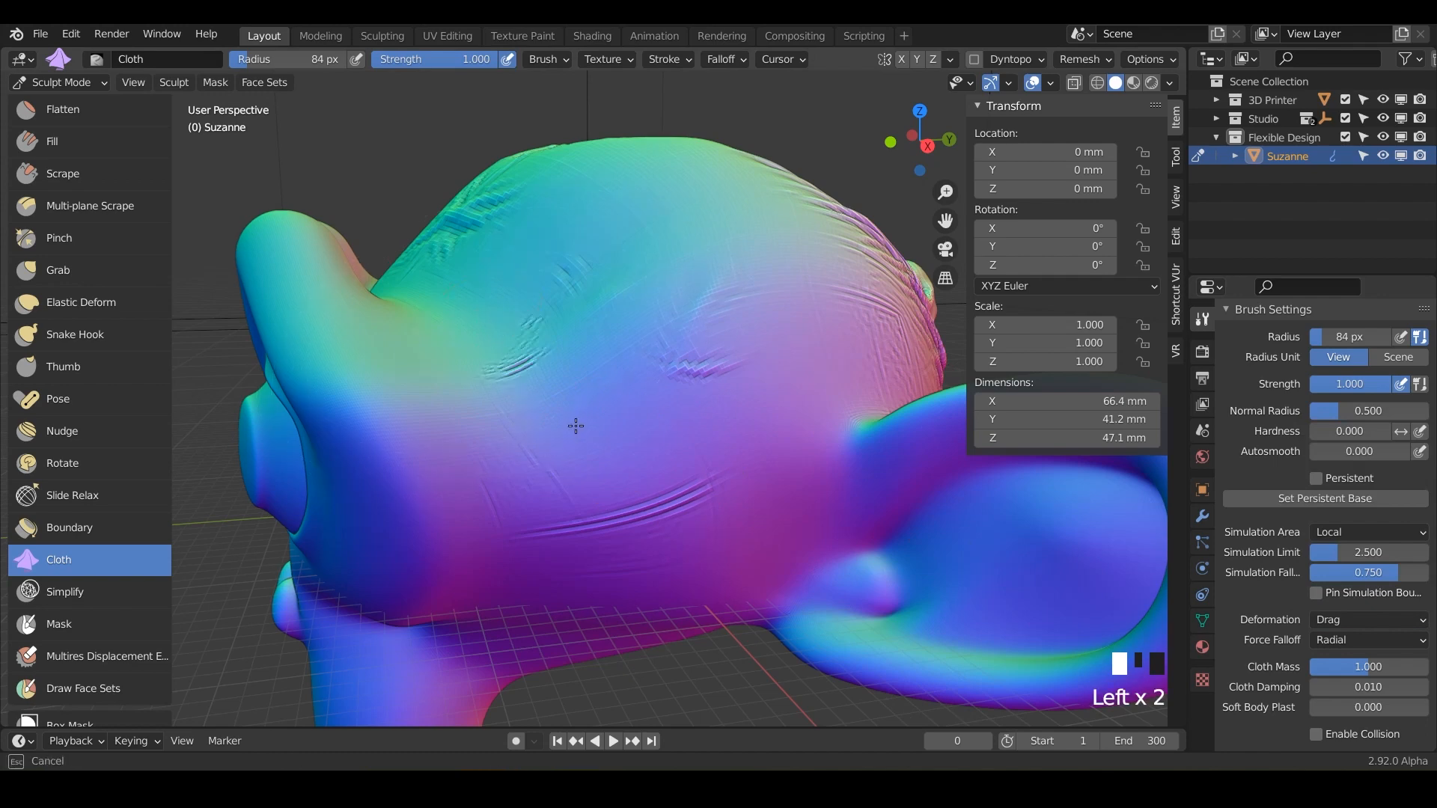
# - Drag the surface into small wrinkles on the cheek beside the eye and on the bridge of the nose
pyautogui.moveTo(575, 426)
pyautogui.mouseDown(button='middle')
pyautogui.moveTo(679, 407)
pyautogui.moveTo(699, 378)
pyautogui.mouseUp(button='middle')
pyautogui.moveTo(699, 378); pyautogui.dragTo(722, 446)
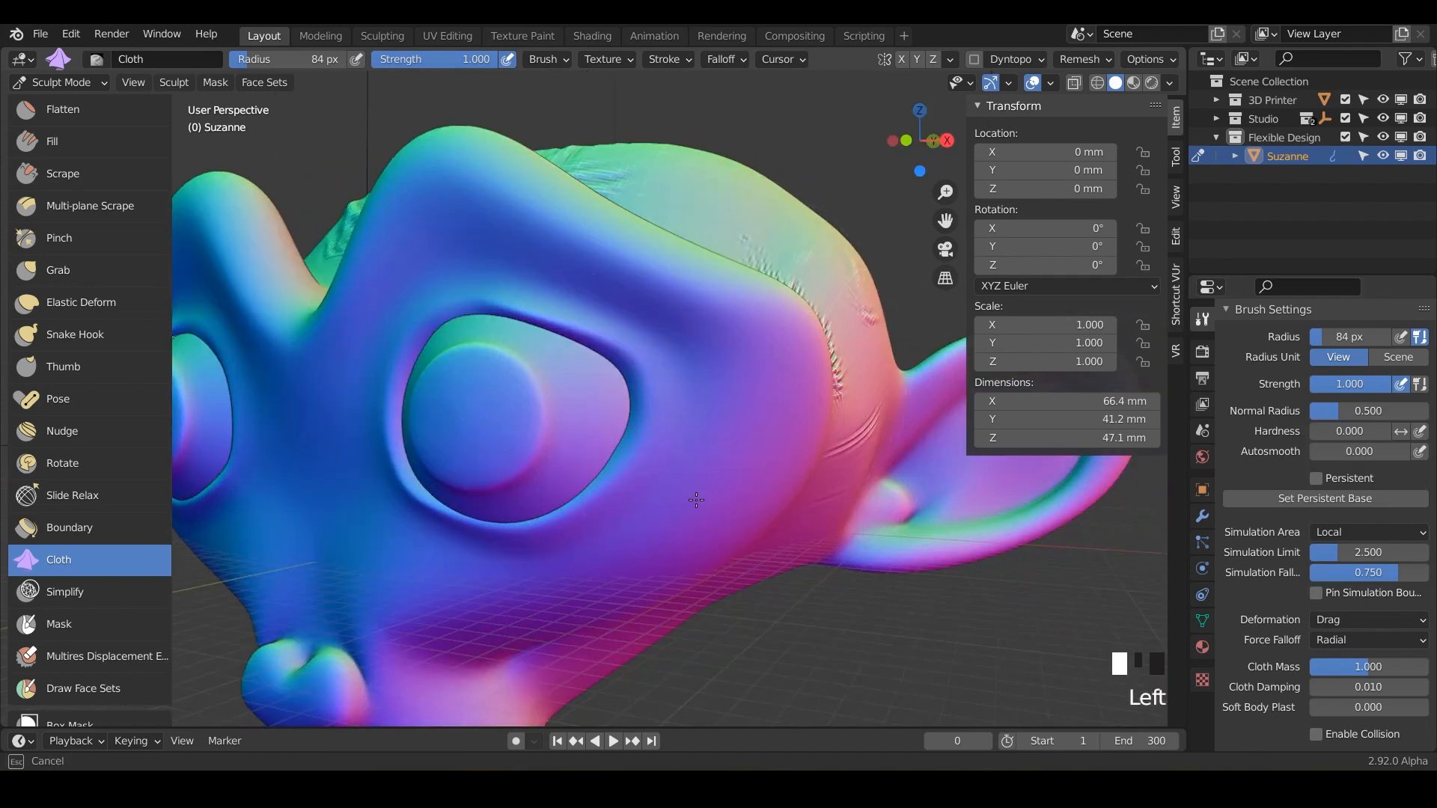
pyautogui.keyDown('shift'); pyautogui.moveTo(750, 454); pyautogui.dragTo(683, 471, button='middle'); pyautogui.keyUp('shift')
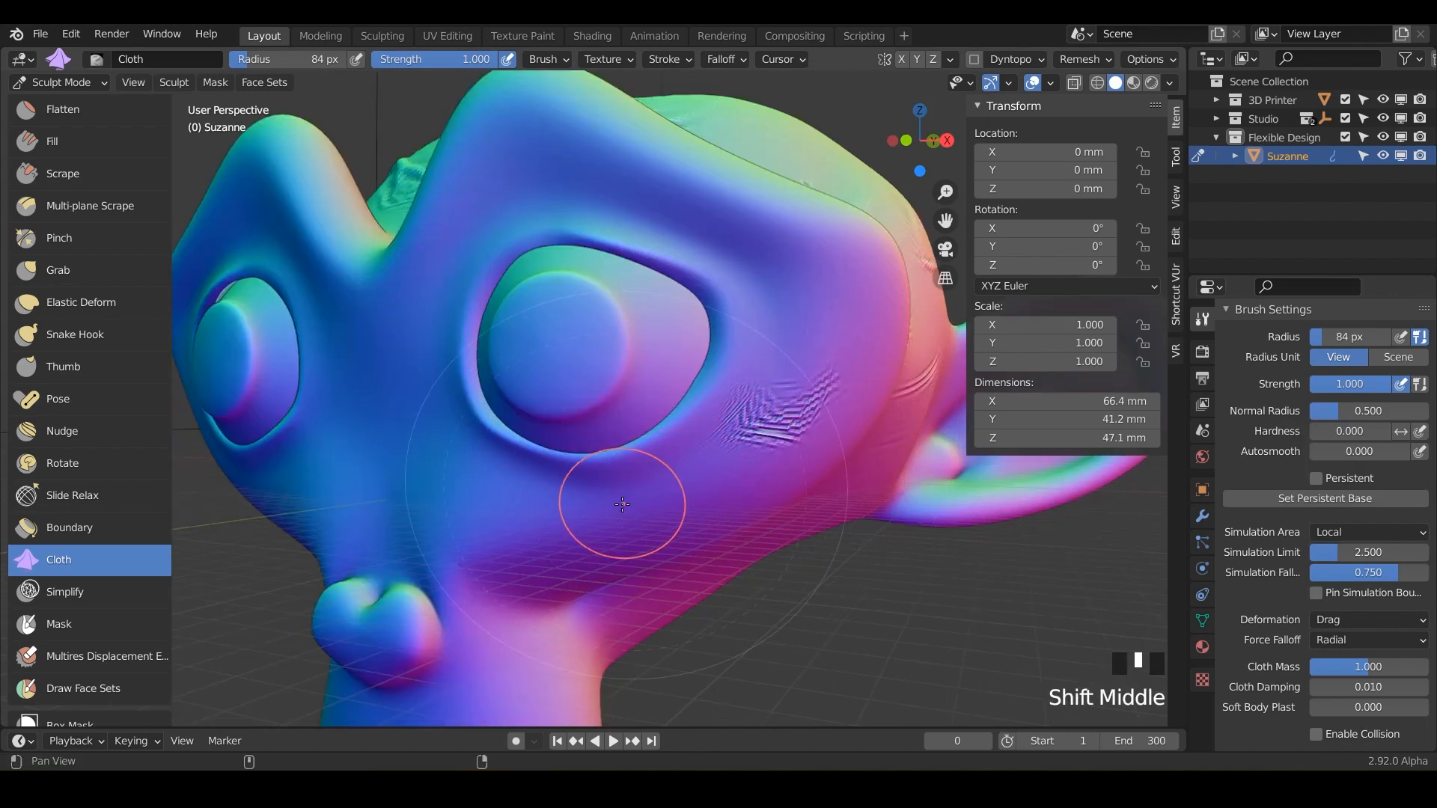
pyautogui.keyDown('shift'); pyautogui.moveTo(609, 497); pyautogui.dragTo(748, 442, button='middle'); pyautogui.keyUp('shift')
pyautogui.moveTo(619, 342); pyautogui.dragTo(666, 423)
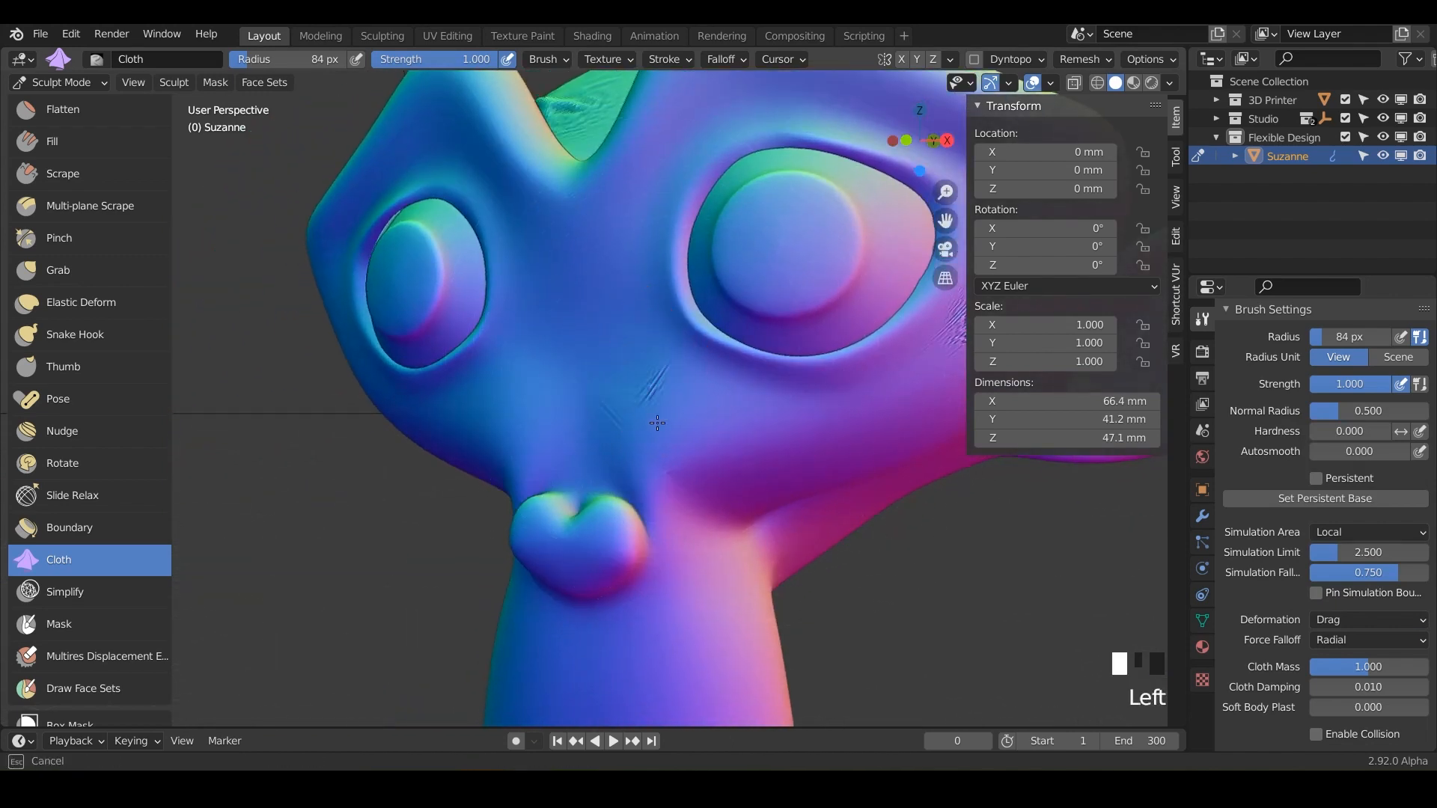
pyautogui.moveTo(657, 423); pyautogui.dragTo(689, 433)
pyautogui.moveTo(690, 433)
pyautogui.keyDown('shift'); pyautogui.mouseDown(button='middle')
pyautogui.moveTo(625, 419)
pyautogui.moveTo(661, 321)
pyautogui.moveTo(571, 373)
pyautogui.mouseUp(button='middle'); pyautogui.keyUp('shift')
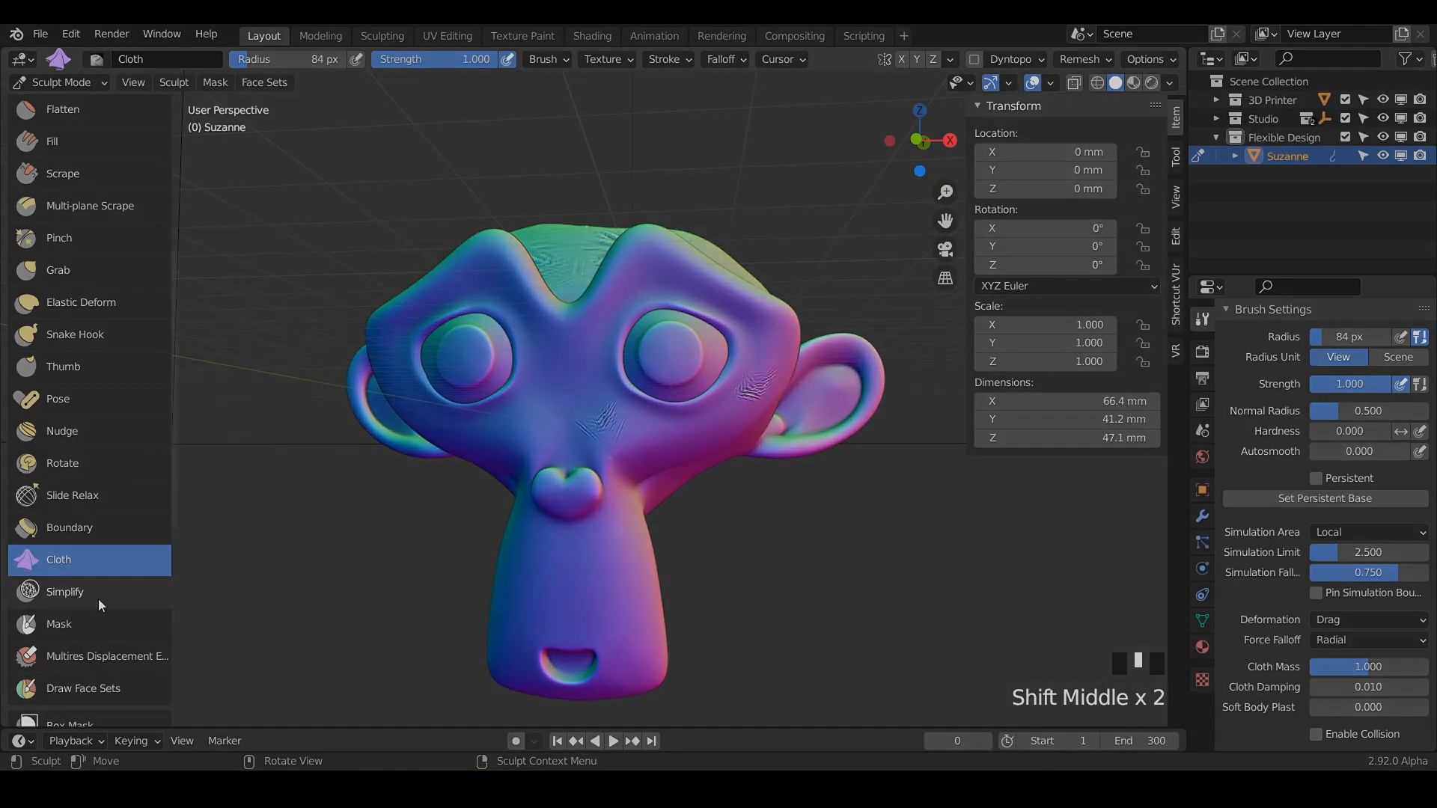